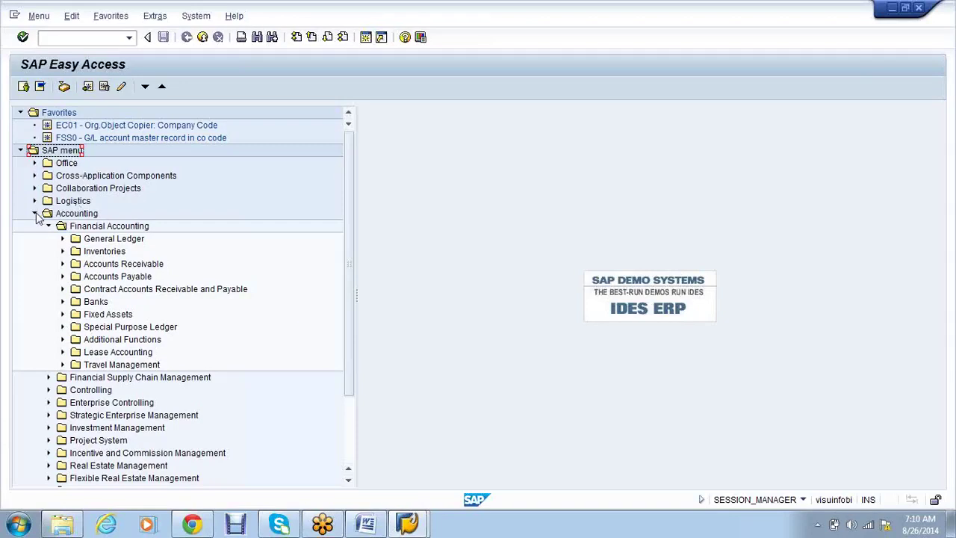
# Step: Collapse the Accounting folder, run transaction spro and display the SAP Reference IMG
pyautogui.click(34, 214)
pyautogui.click(62, 37)
pyautogui.write('spro')
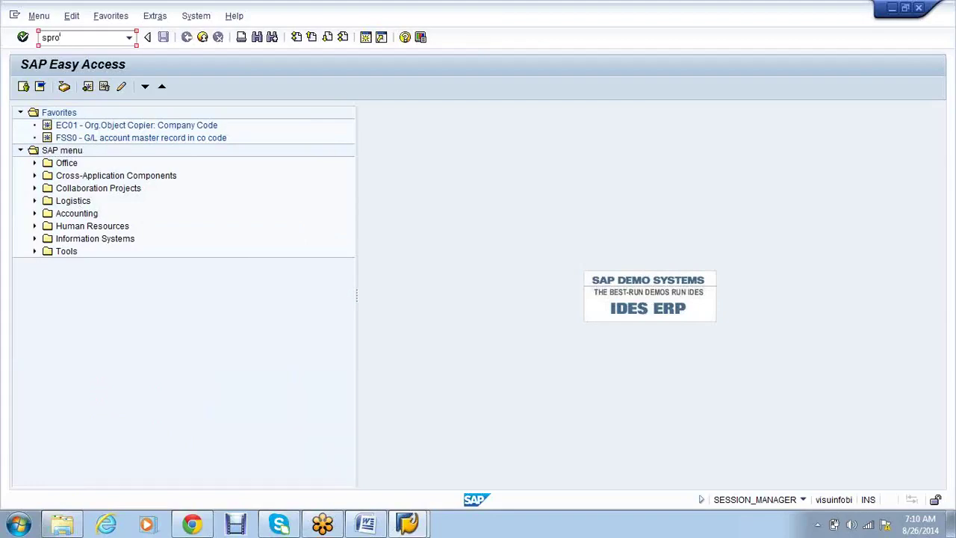
pyautogui.press('Return')
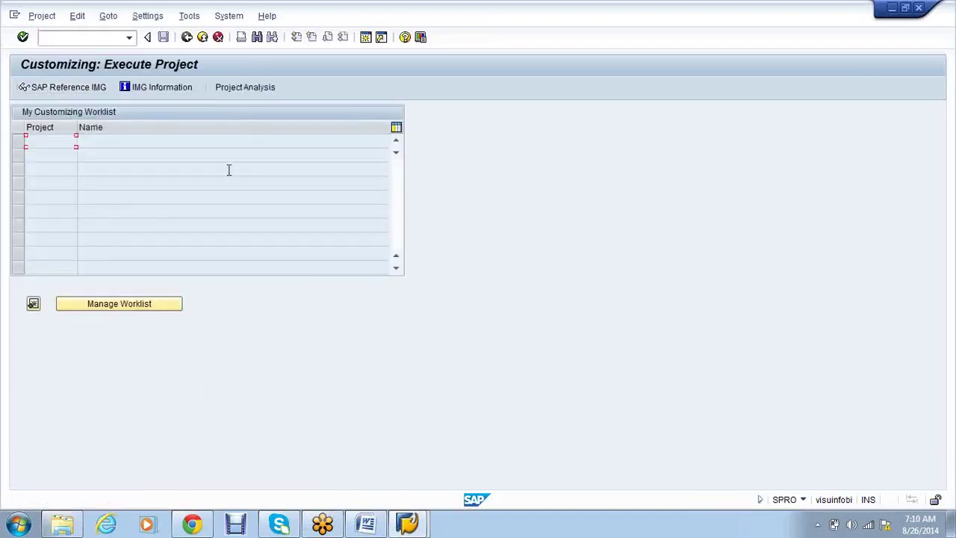
pyautogui.click(64, 89)
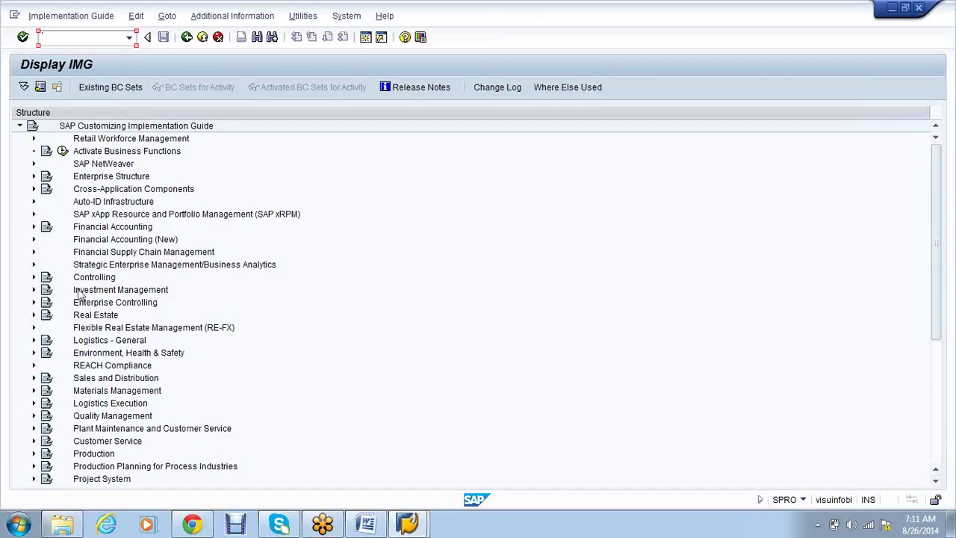
# Step: Open the Define company activity under Enterprise Structure > Definition > Financial Accounting, and return to the implementation guide
pyautogui.click(121, 180)
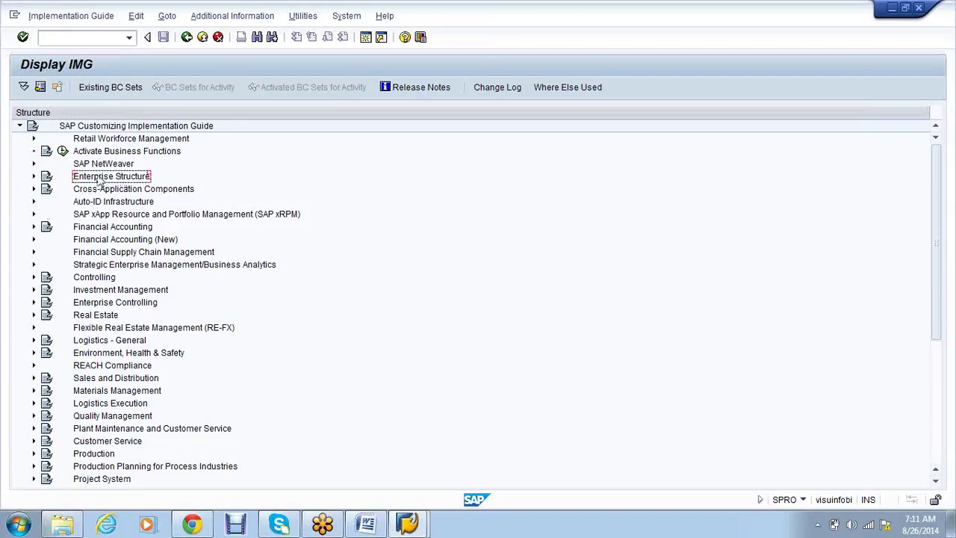
pyautogui.click(46, 178)
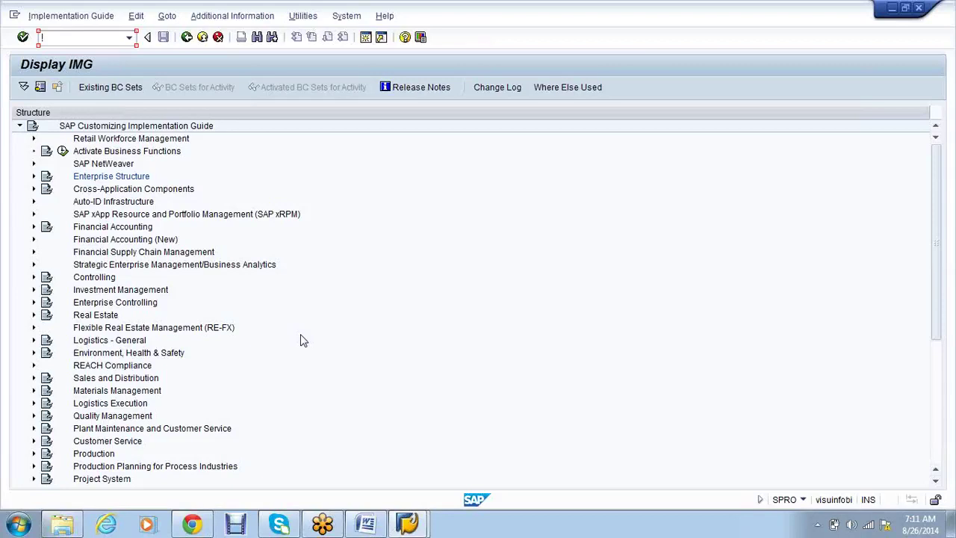
pyautogui.click(34, 176)
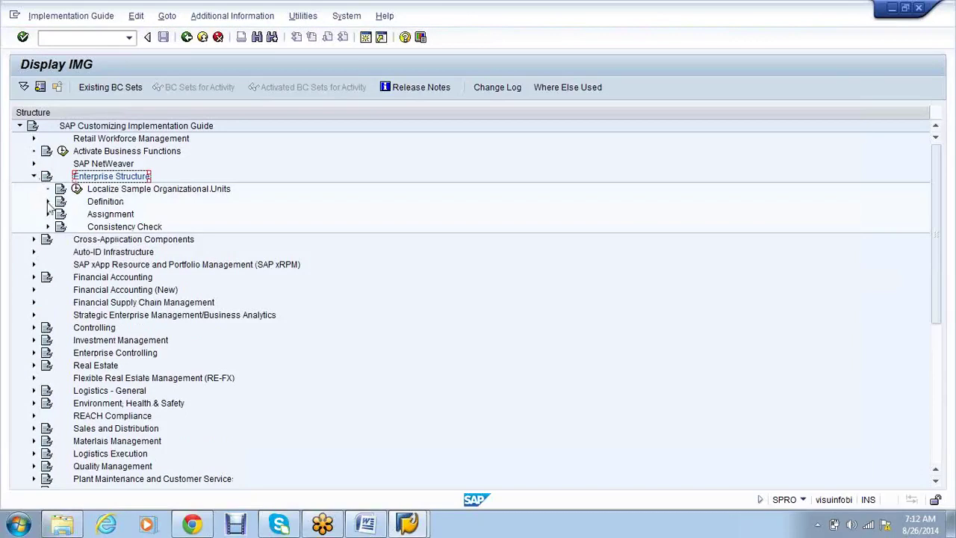
pyautogui.click(47, 202)
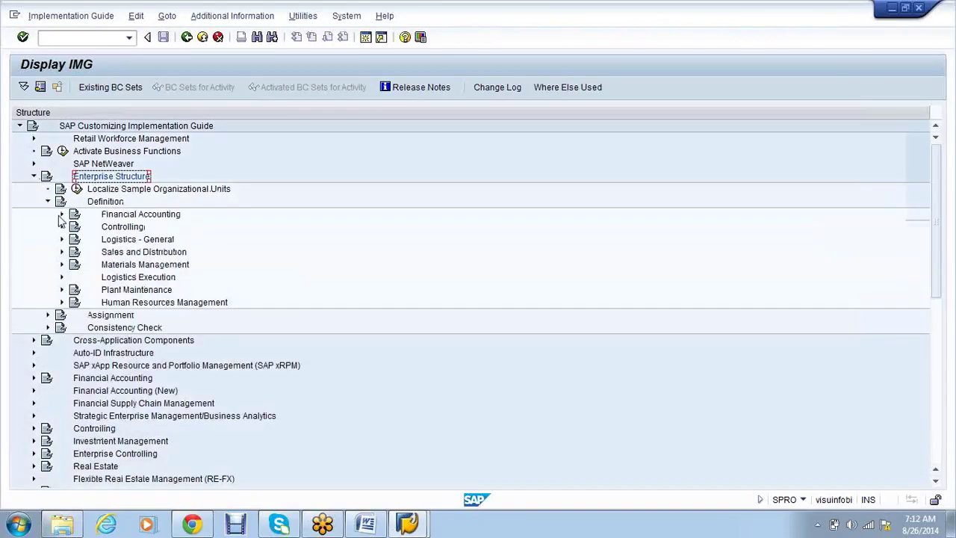
pyautogui.click(61, 214)
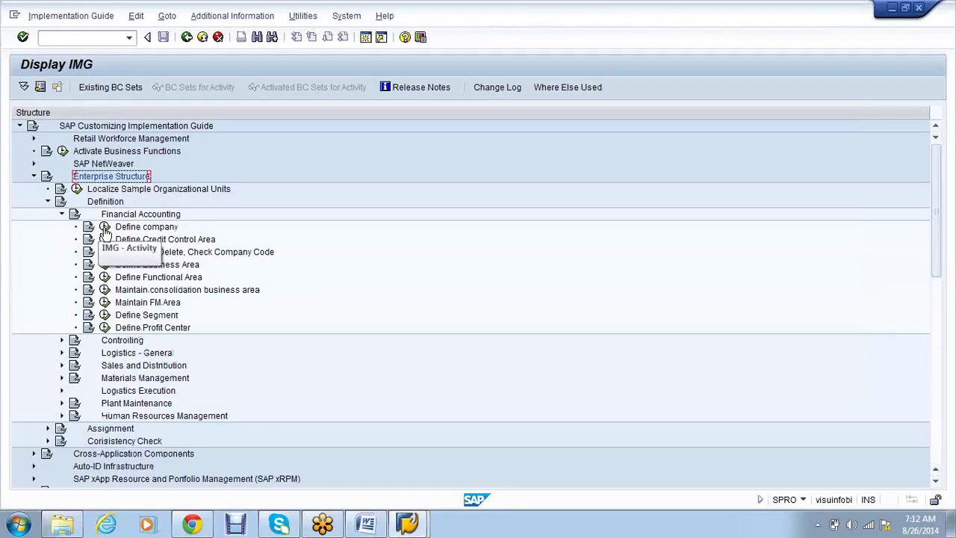
pyautogui.click(104, 228)
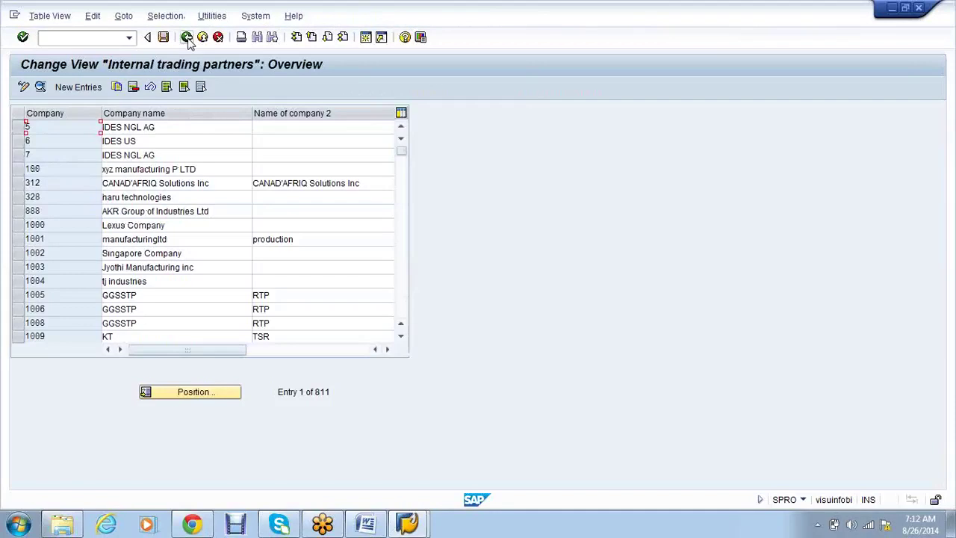
pyautogui.click(186, 38)
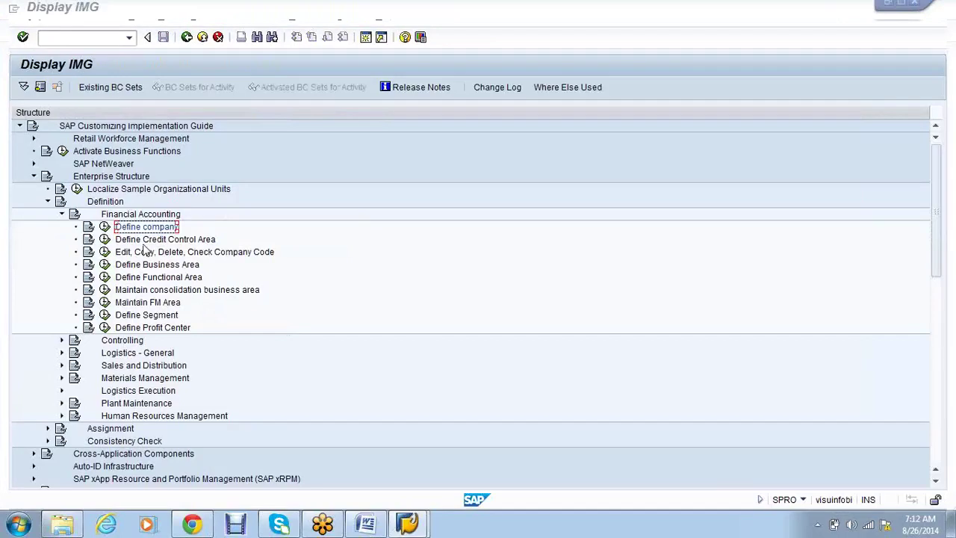
# Step: Open the FICO STEP STEP NOTES_LATEST document from the desktop to look up the Define company transaction code
pyautogui.press('super+d')
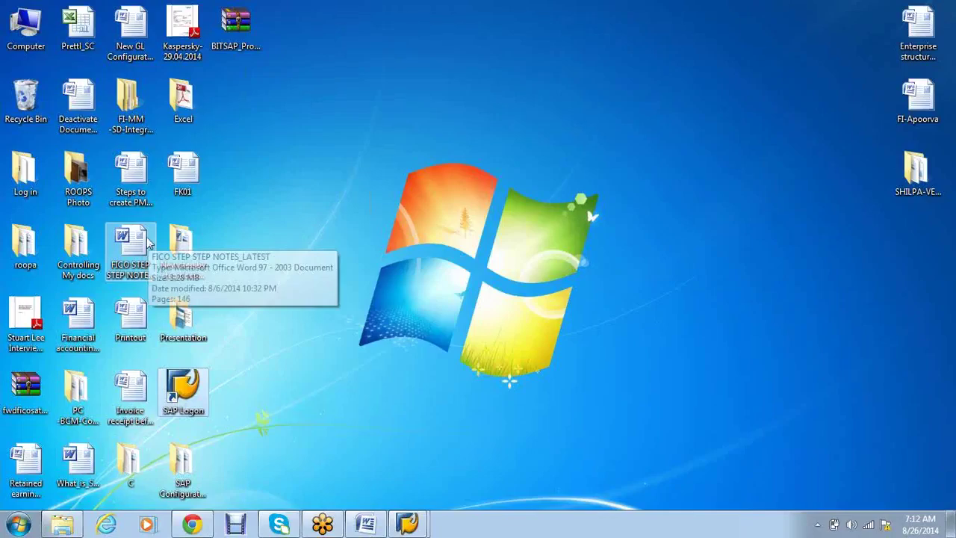
pyautogui.click(148, 243)
pyautogui.doubleClick(148, 242)
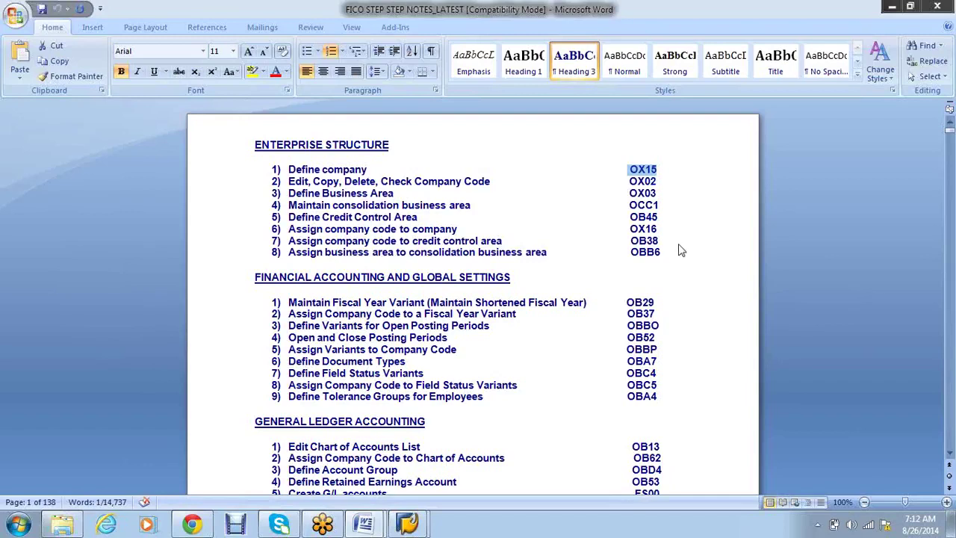
# Step: Switch back to SAP and run transaction OX15 from an SAP Easy Access session
pyautogui.press('alt')
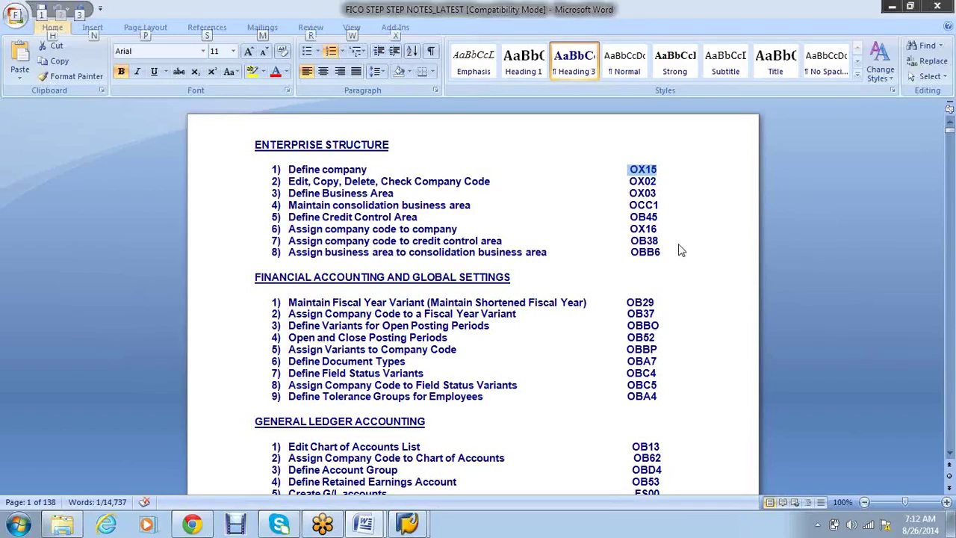
pyautogui.hotkey('alt', 'Tab')
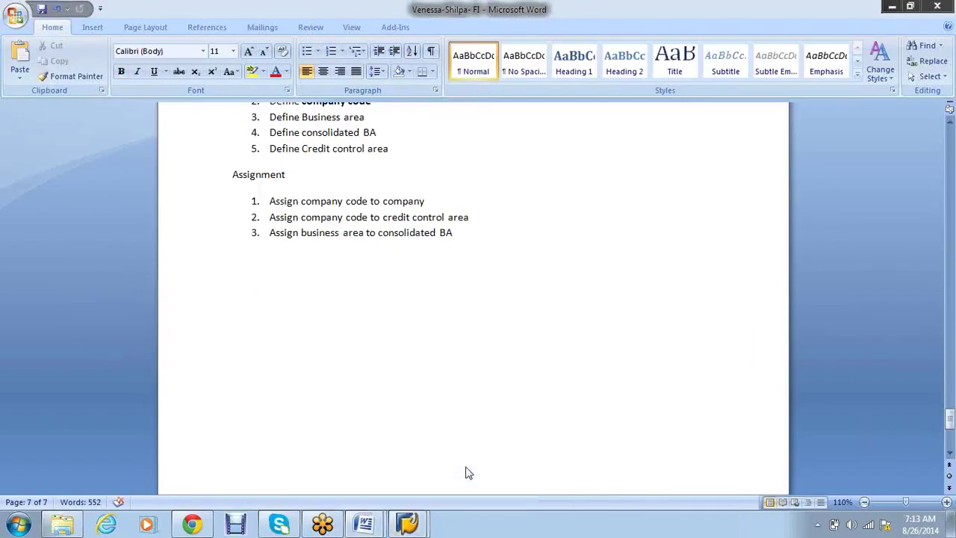
pyautogui.hotkey('alt', 'Tab')
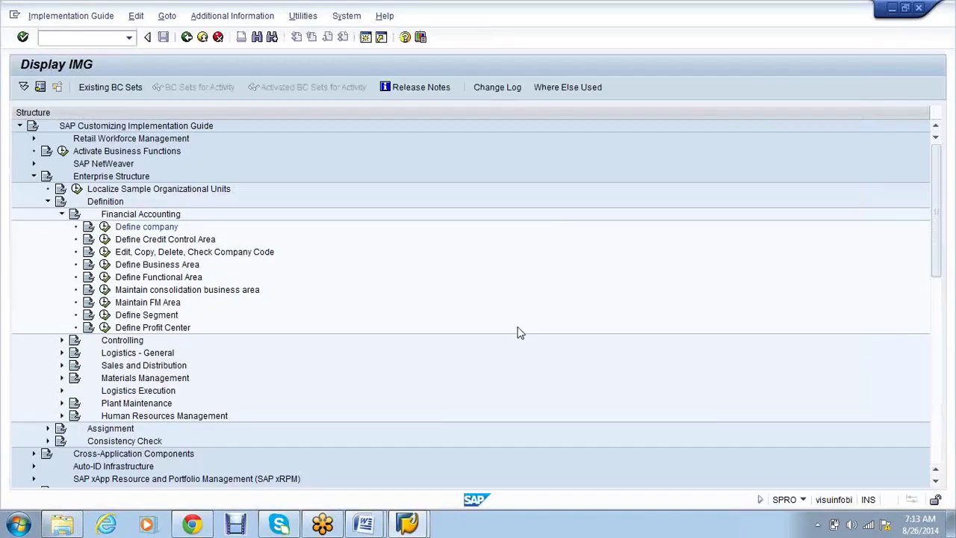
pyautogui.press('F3')
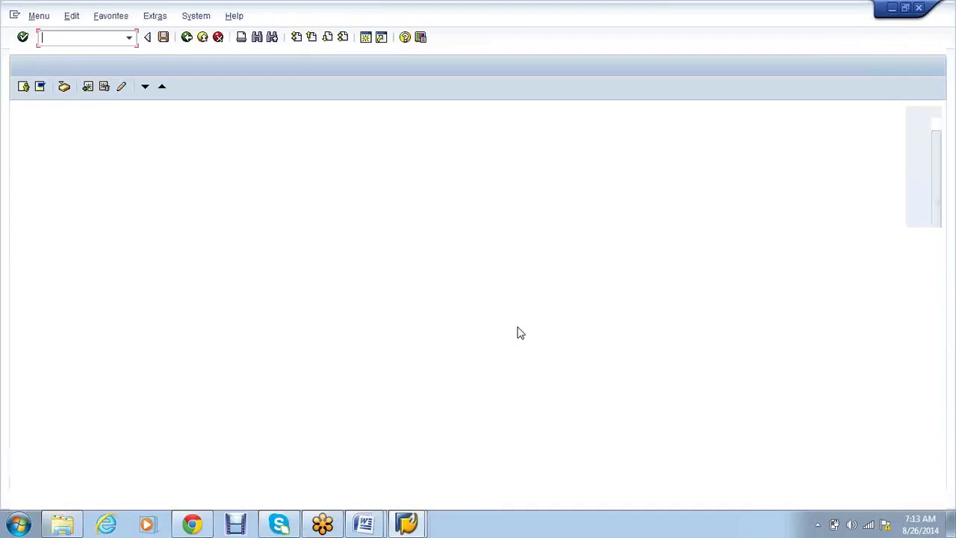
pyautogui.write('OX15')
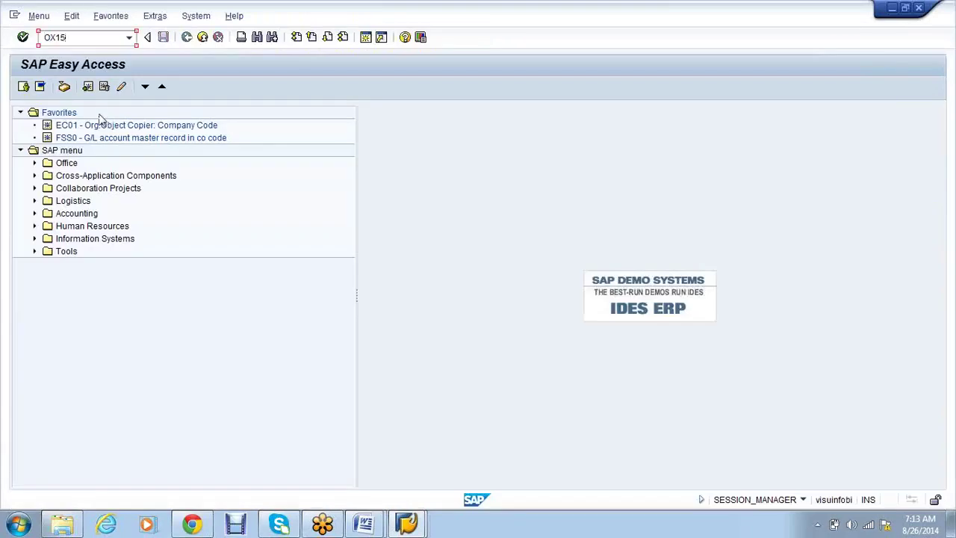
pyautogui.press('Return')
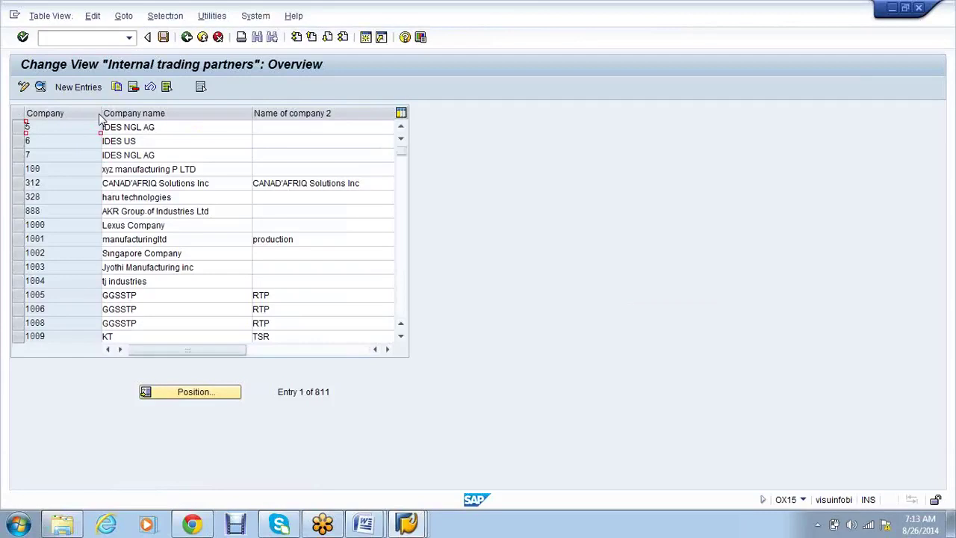
# Step: Return to the Display IMG session, and switch to FICO STEP STEP NOTES_LATEST in Word to look up the company code transaction
pyautogui.click(75, 35)
pyautogui.write('/n')
pyautogui.press('Return')
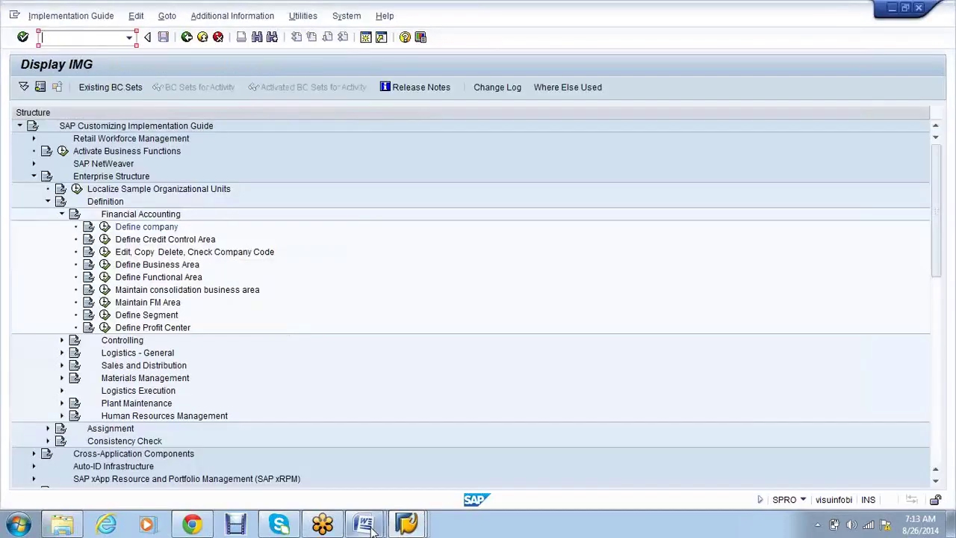
pyautogui.click(372, 527)
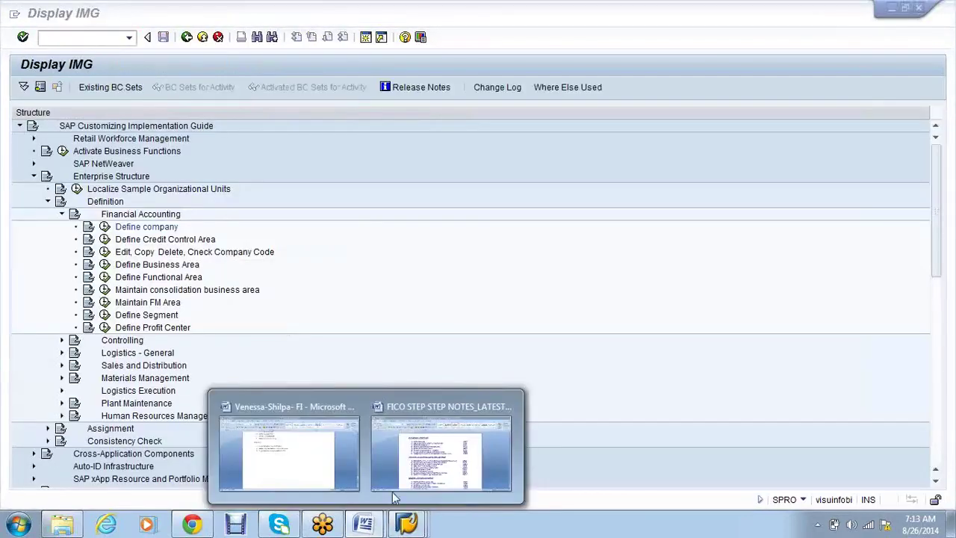
pyautogui.click(404, 478)
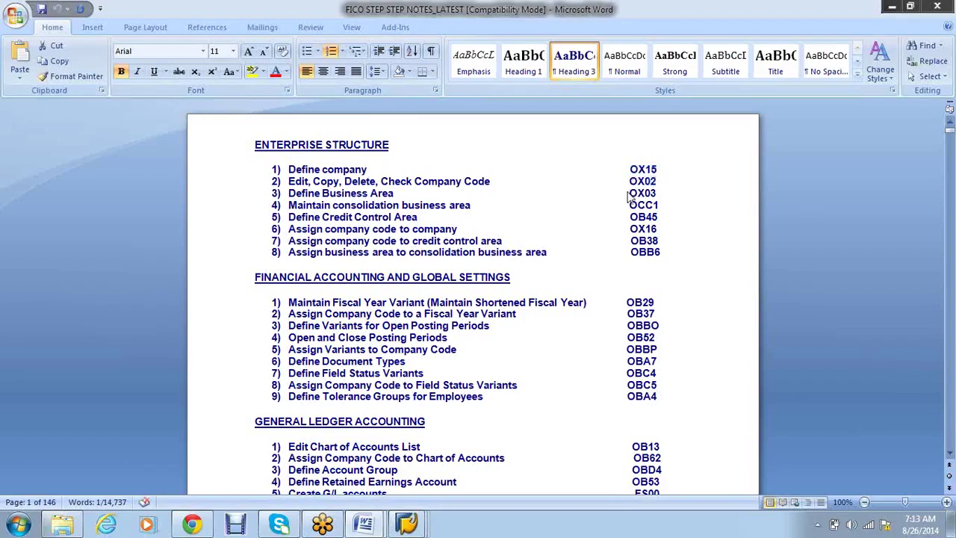
# Step: Switch back to SAP and start transaction OX02 directly from the Display IMG screen with /nOX02
pyautogui.hotkey('alt', 'Tab')
pyautogui.write('OX02')
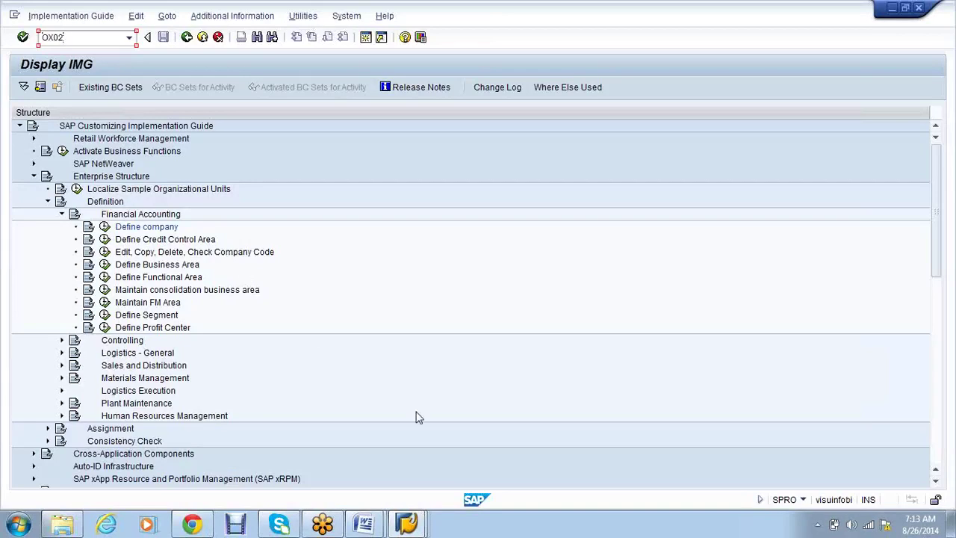
pyautogui.press('Return')
pyautogui.write('/nOX02')
pyautogui.press('Return')
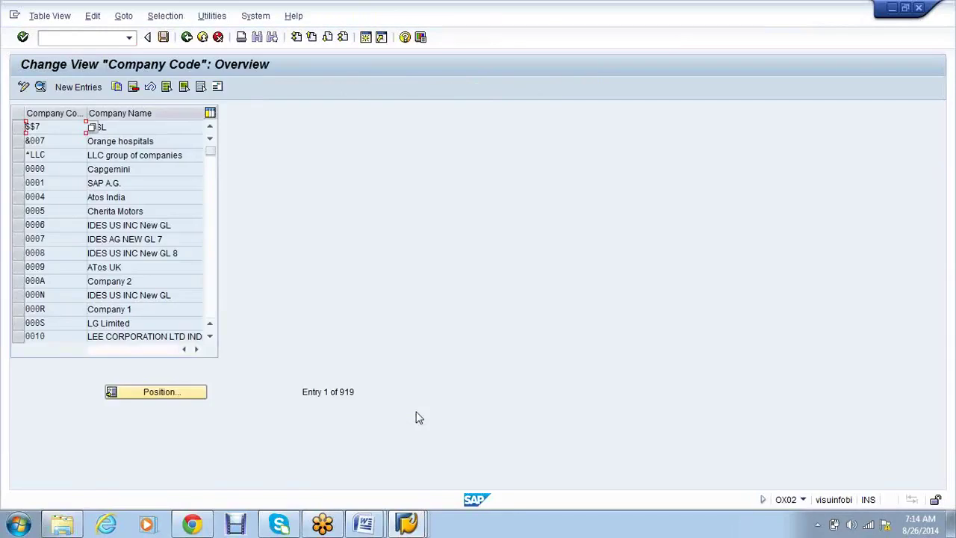
# Step: Exit the Company Code overview with /n and reopen it from SAP Easy Access with transaction OX02
pyautogui.click(101, 37)
pyautogui.write('/n')
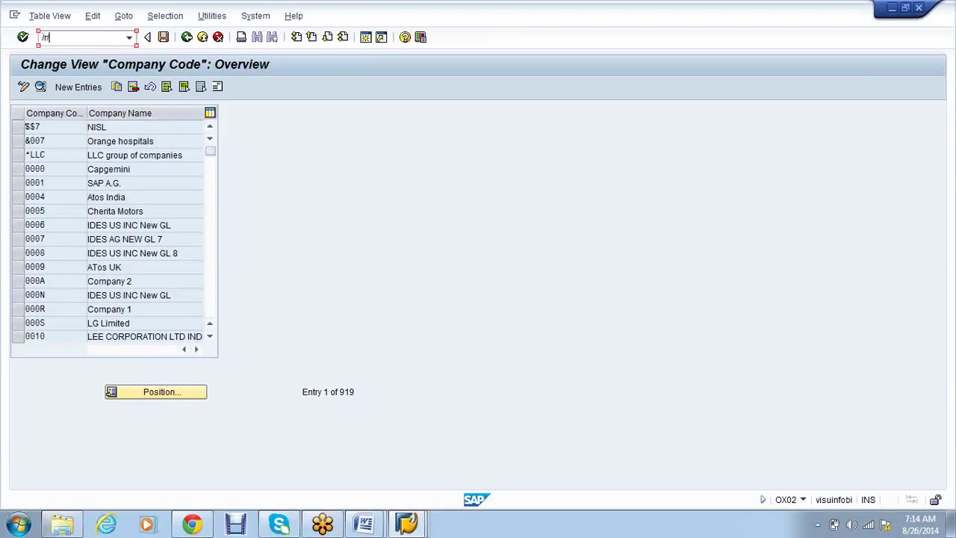
pyautogui.press('Return')
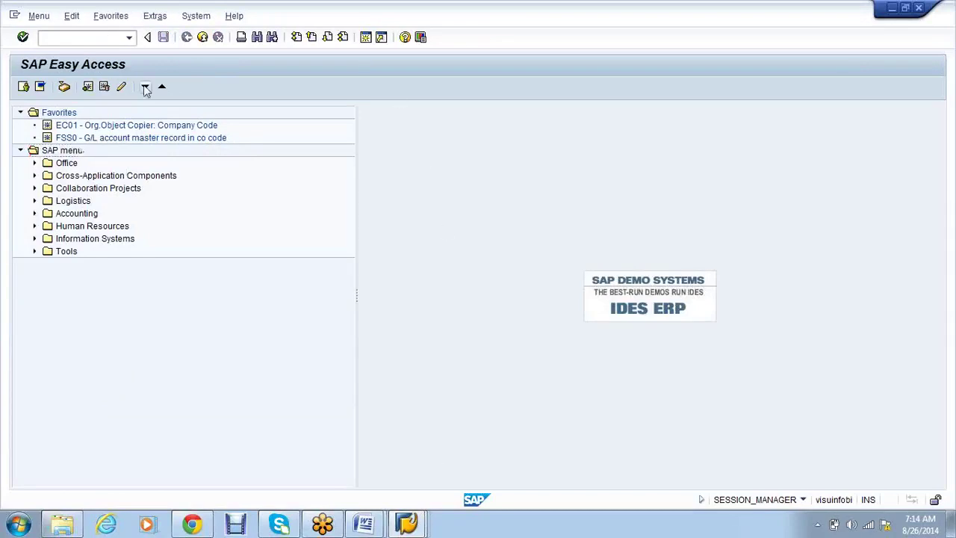
pyautogui.click(102, 41)
pyautogui.write('se80')
pyautogui.press('Return')
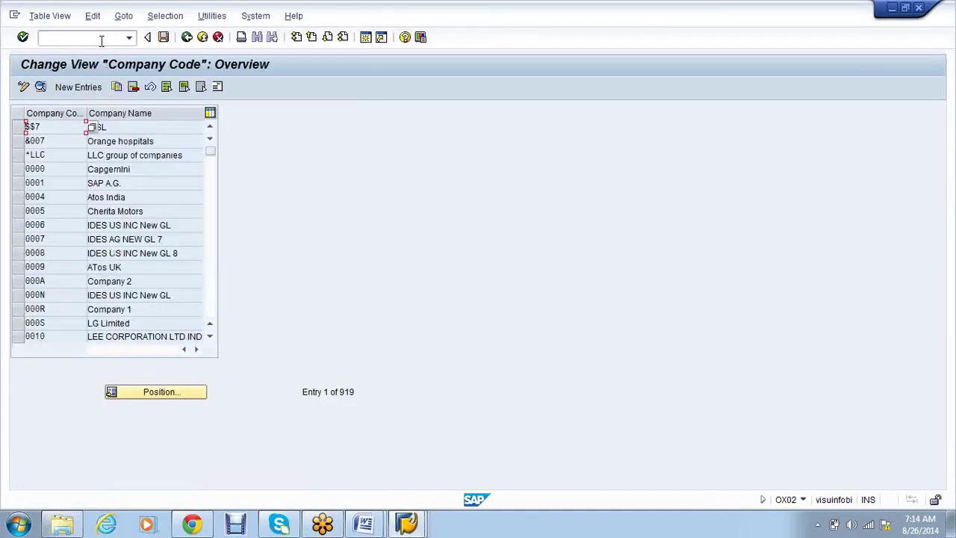
# Step: End transaction OX02 with /n to go back to SAP Easy Access
pyautogui.click(101, 41)
pyautogui.write('/n')
pyautogui.press('Return')
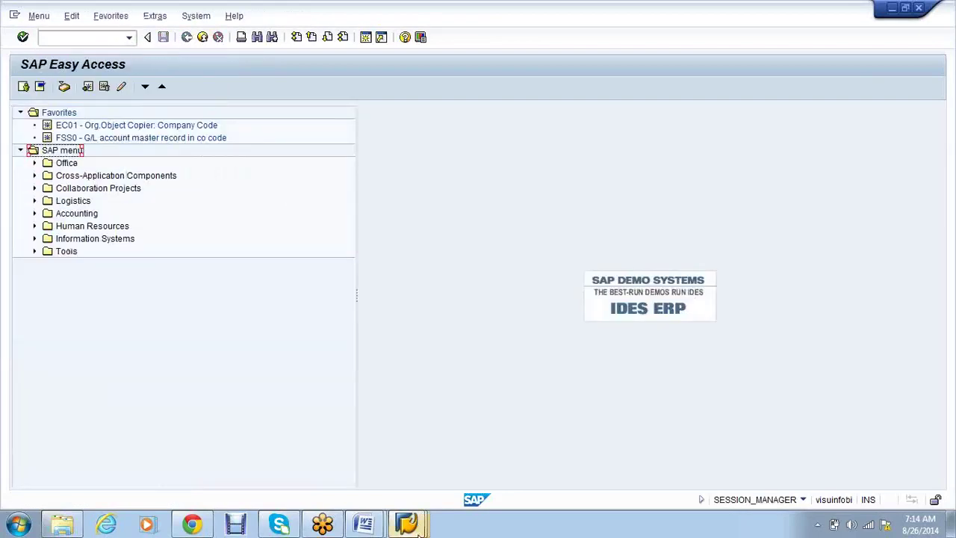
# Step: Check the open SAP windows, and create new sessions up to the maximum allowed number
pyautogui.moveTo(421, 529)
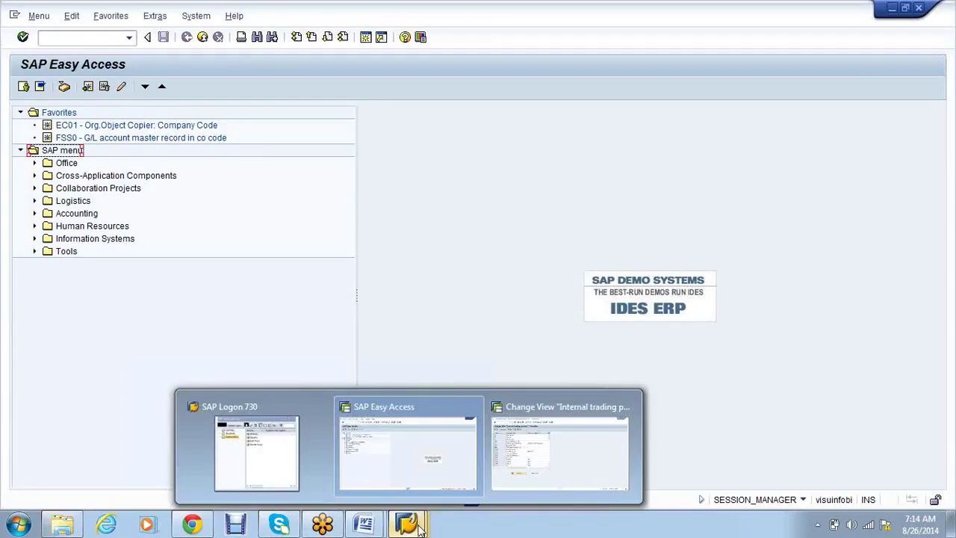
pyautogui.click(366, 39)
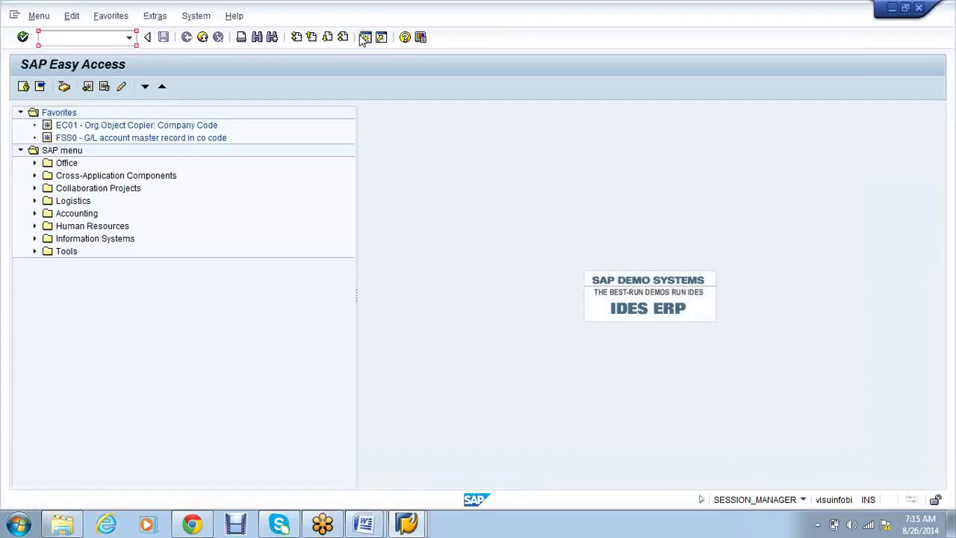
pyautogui.click(366, 36)
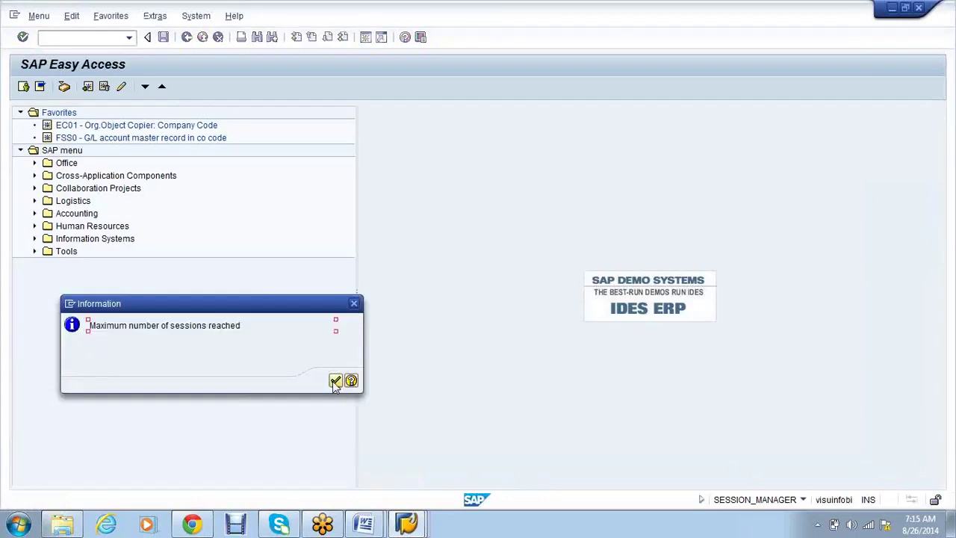
pyautogui.press('Return')
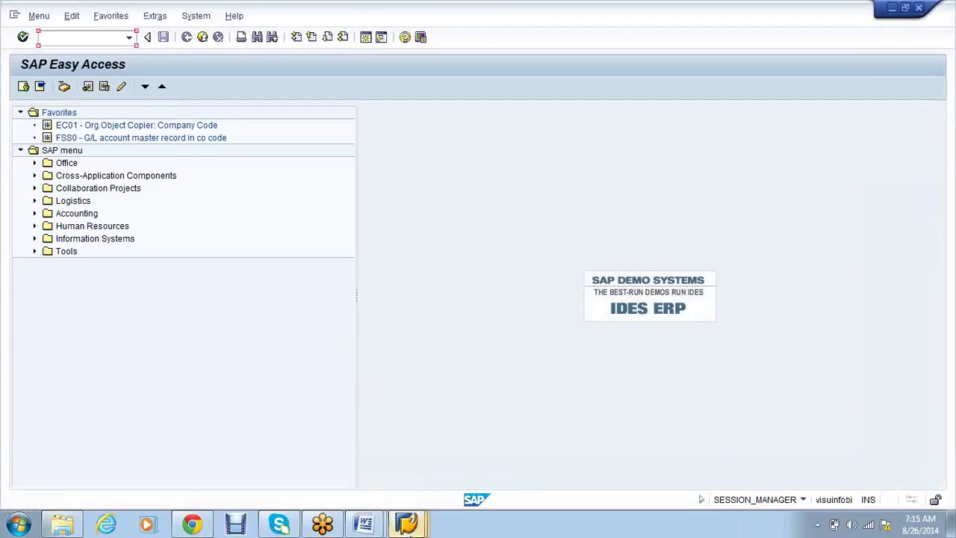
# Step: Close three of the extra SAP Easy Access sessions
pyautogui.moveTo(409, 532)
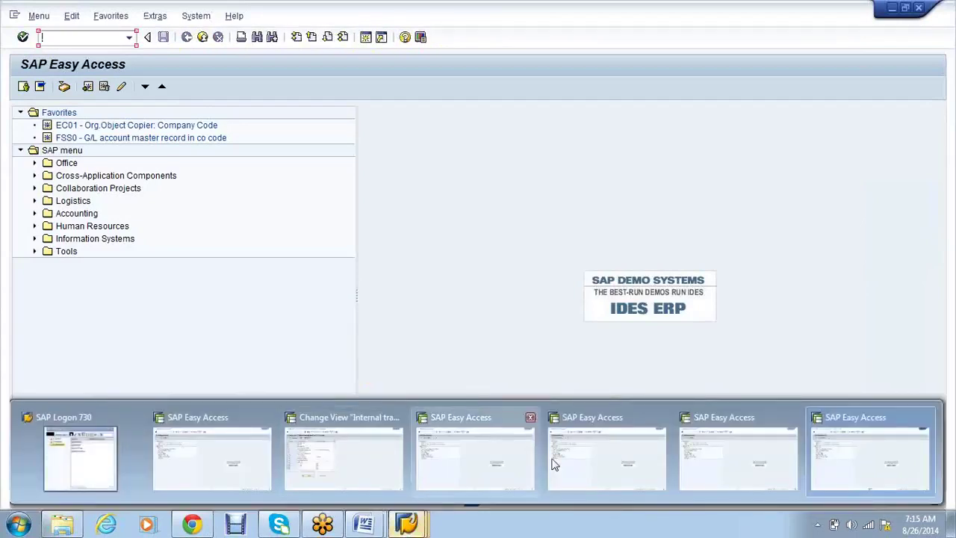
pyautogui.click(924, 419)
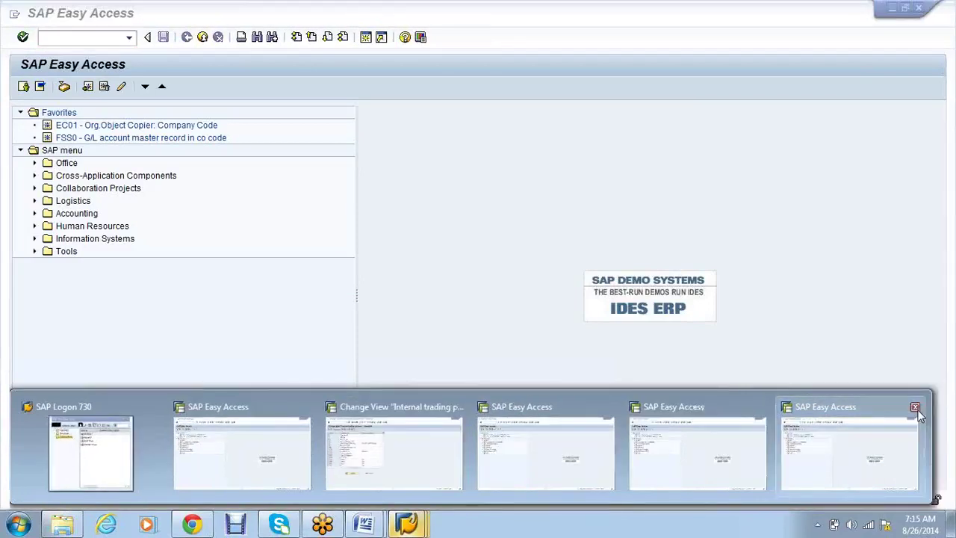
pyautogui.click(918, 410)
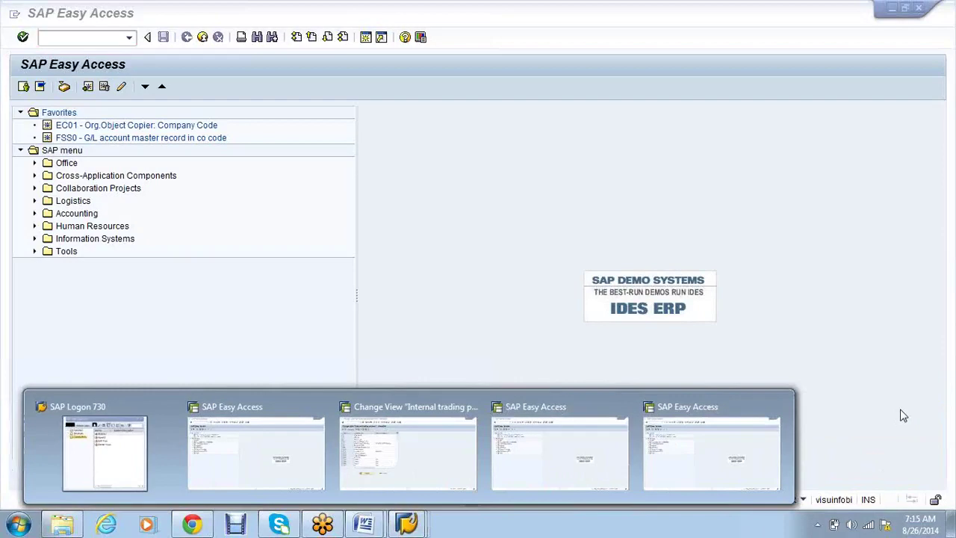
pyautogui.click(779, 409)
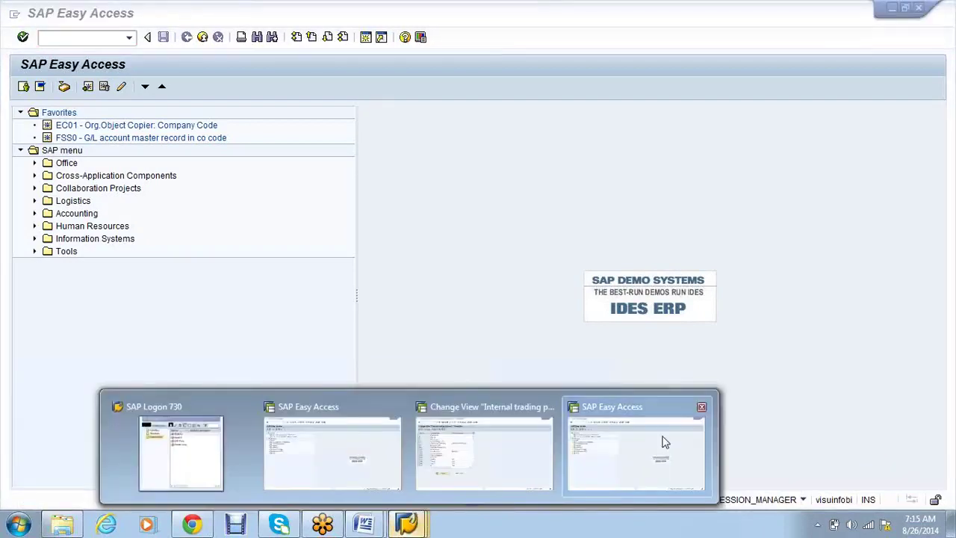
# Step: Close the remaining extra SAP Easy Access session, and toggle the Internal trading partners overview to display mode and back to change mode
pyautogui.click(703, 410)
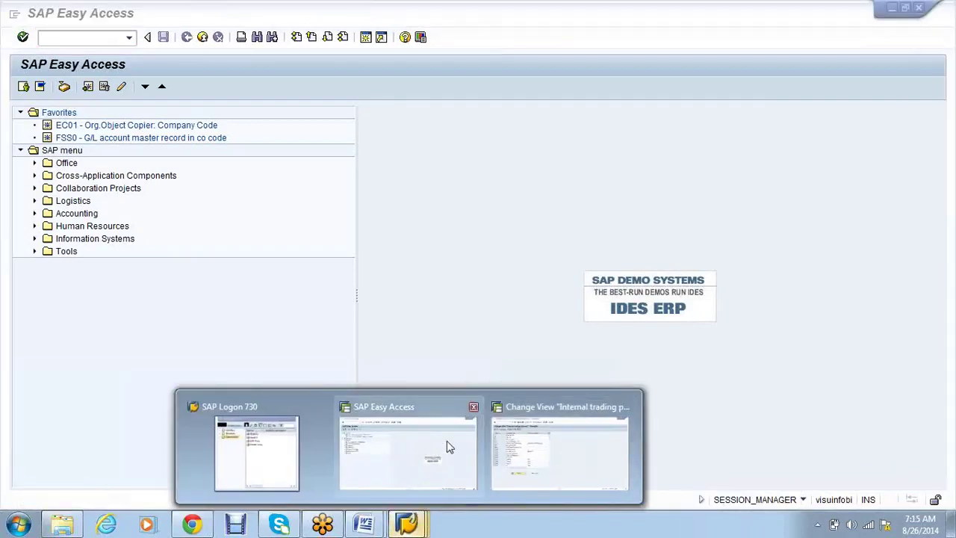
pyautogui.click(523, 459)
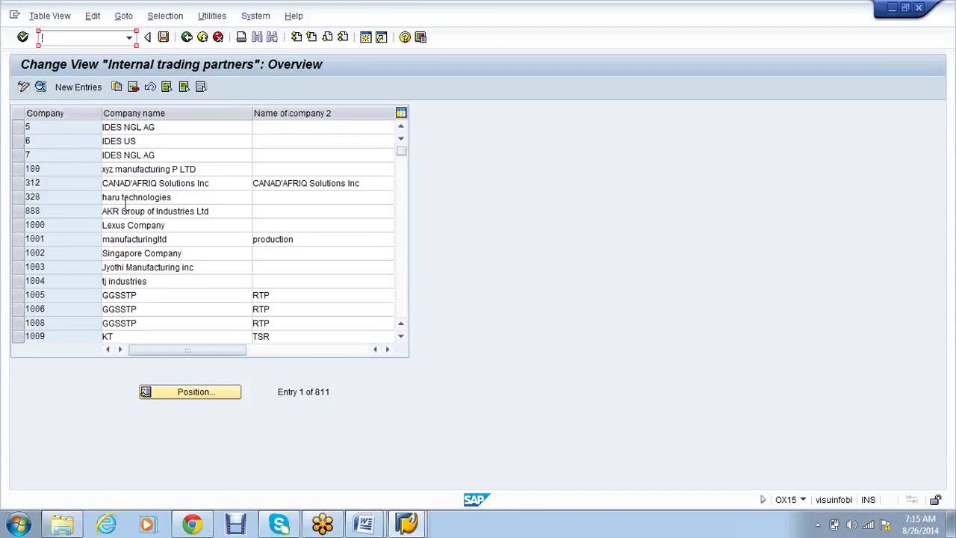
pyautogui.click(23, 88)
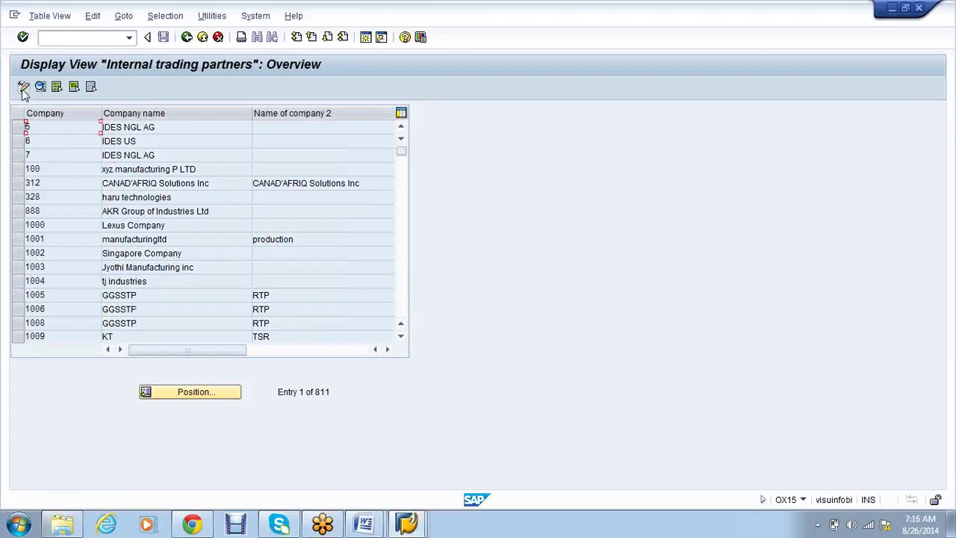
pyautogui.click(23, 87)
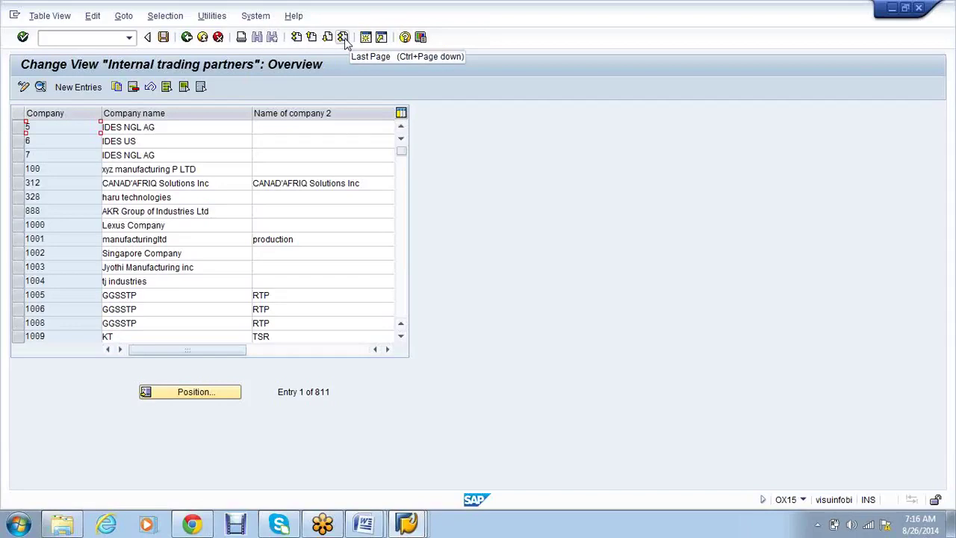
# Step: Page forward through the company list in the Internal trading partners overview and look at the local layout options
pyautogui.click(297, 37)
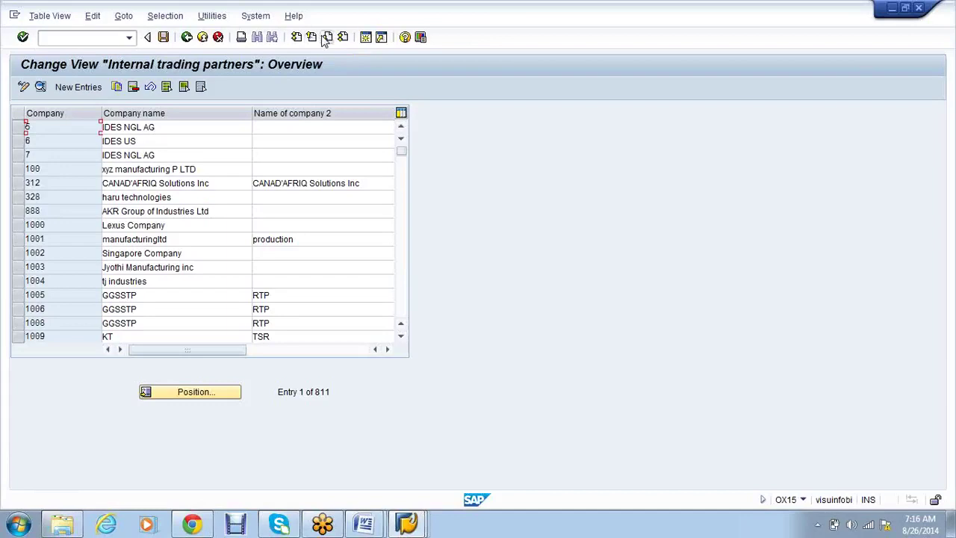
pyautogui.click(325, 37)
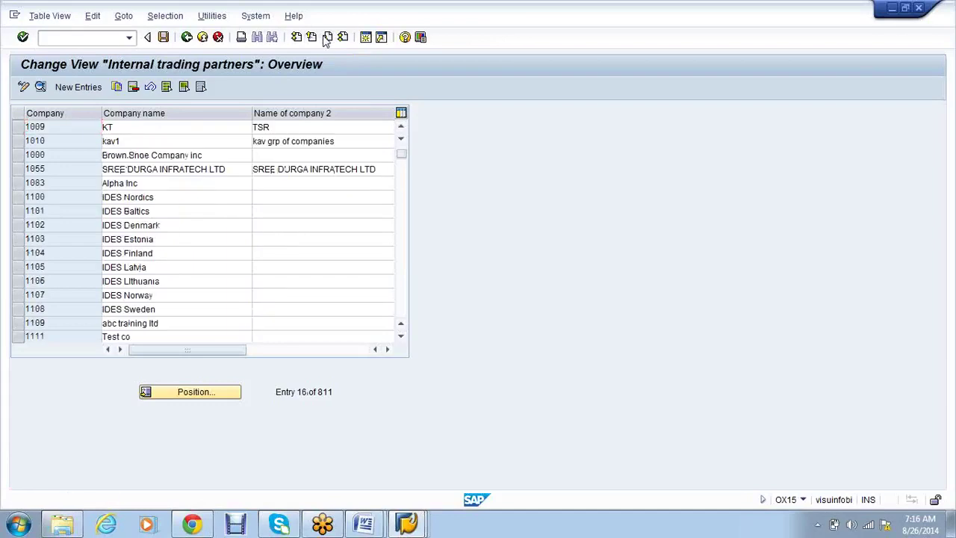
pyautogui.click(326, 37)
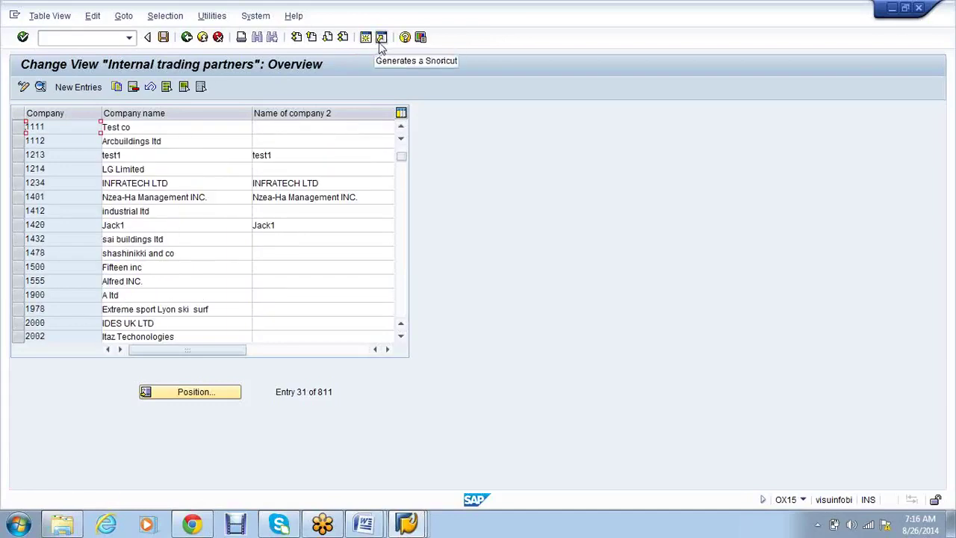
pyautogui.click(419, 38)
pyautogui.click(613, 195)
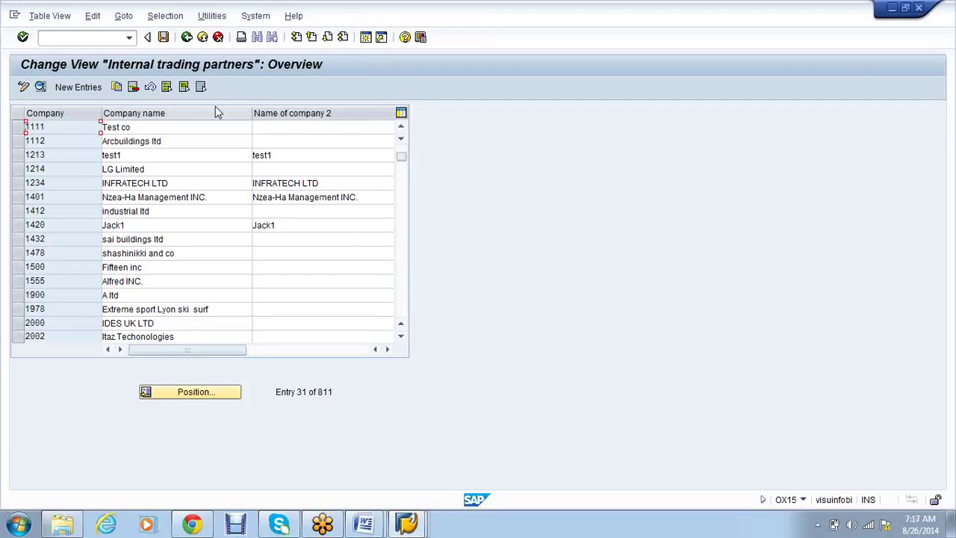
# Step: Leave the Internal trading partners overview and open the SAP Reference IMG through transaction SPRO
pyautogui.click(186, 37)
pyautogui.write('spro')
pyautogui.press('Return')
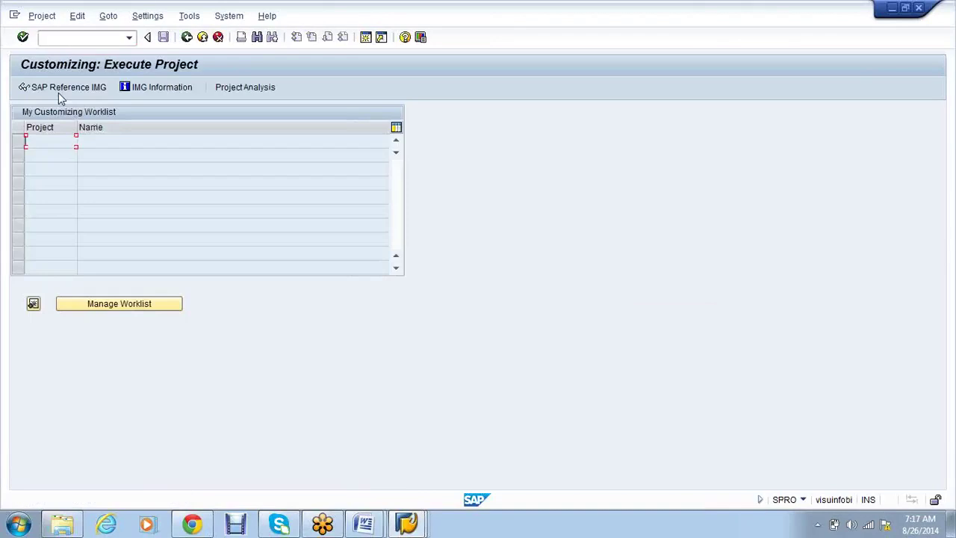
pyautogui.click(61, 90)
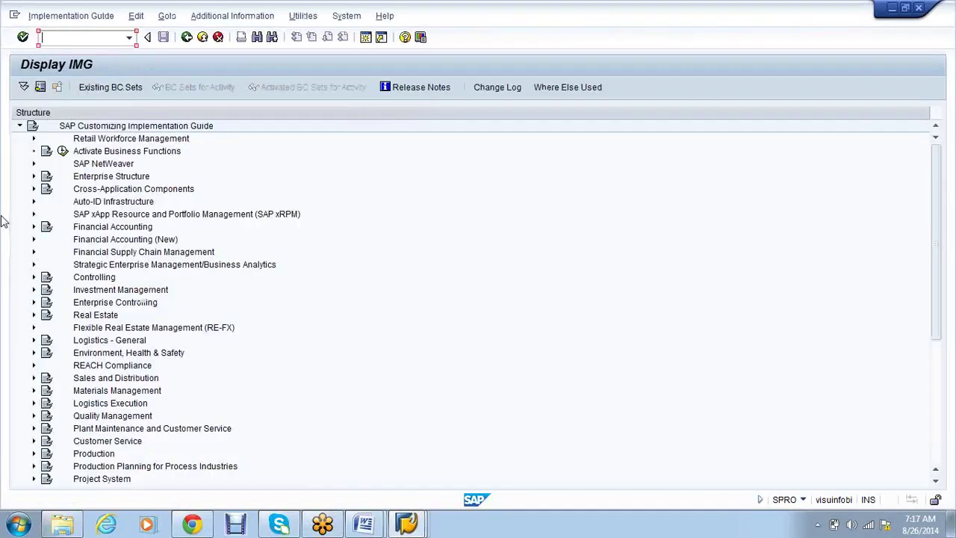
# Step: Execute the Define company activity under Enterprise Structure, Definition, Financial Accounting
pyautogui.click(33, 176)
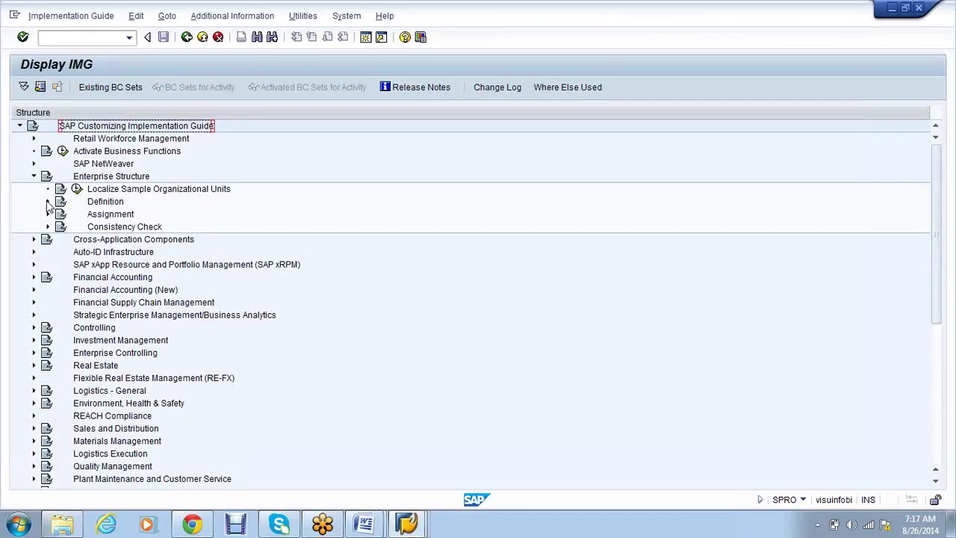
pyautogui.click(47, 201)
pyautogui.click(61, 213)
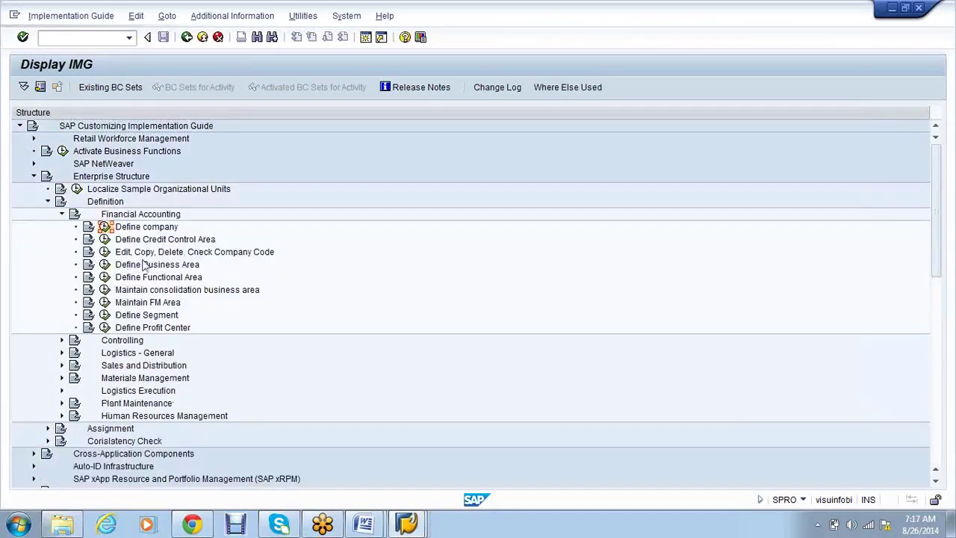
pyautogui.click(106, 226)
# Step: Start a new company entry with company ID AB1000 and company name ABC Pvt Ltd
pyautogui.click(73, 88)
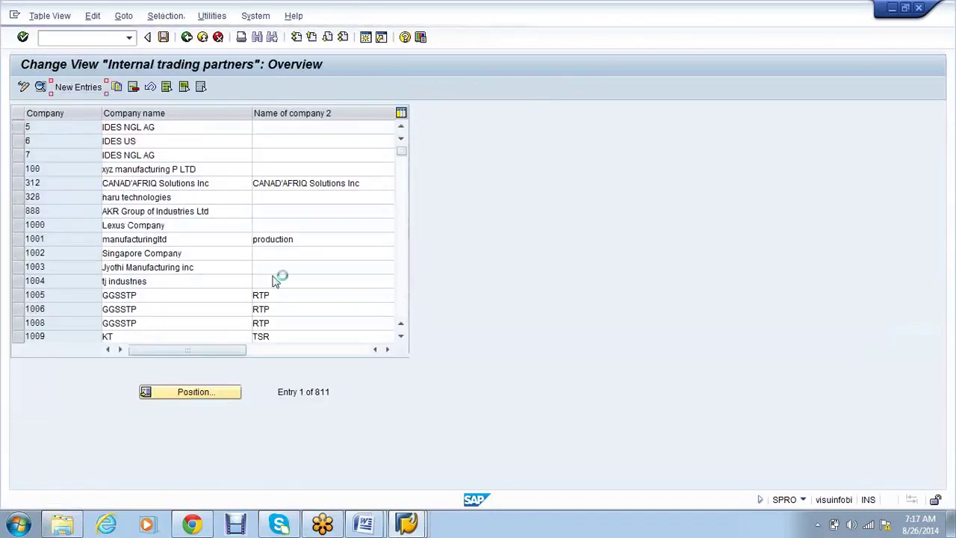
pyautogui.write('AB1000')
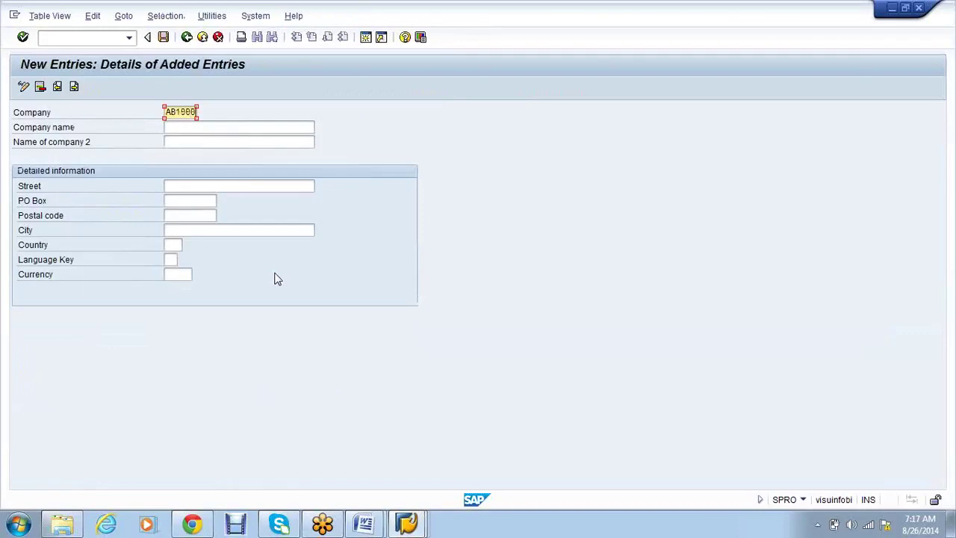
pyautogui.press('Tab')
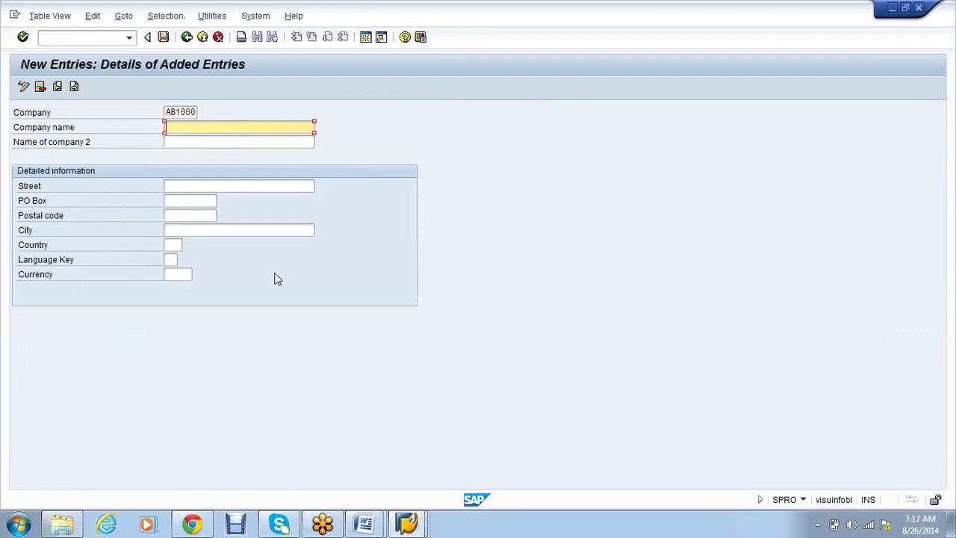
pyautogui.write('ABC Pvt Ltd')
pyautogui.click(210, 145)
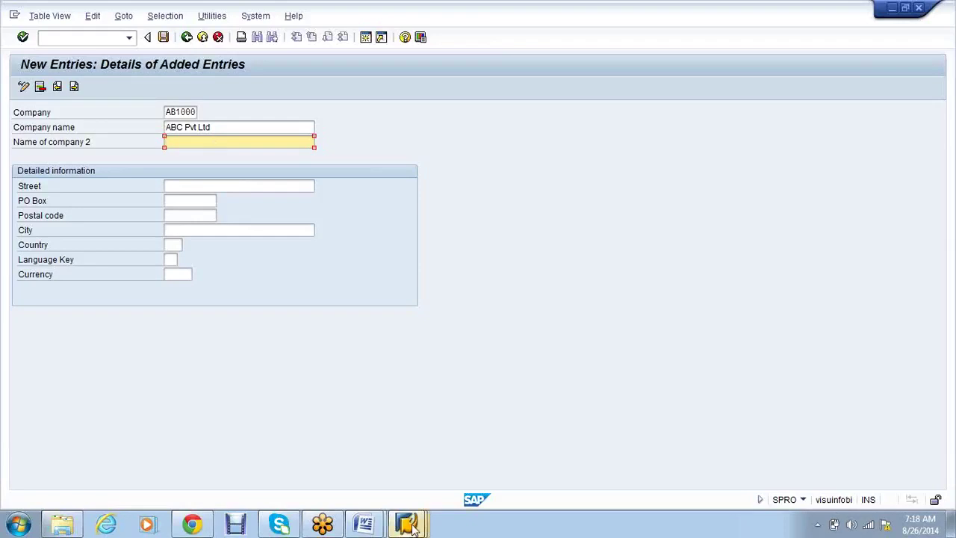
# Step: Switch to the SAP Easy Access session and open the SAP Reference IMG there with transaction SPRO
pyautogui.moveTo(414, 525)
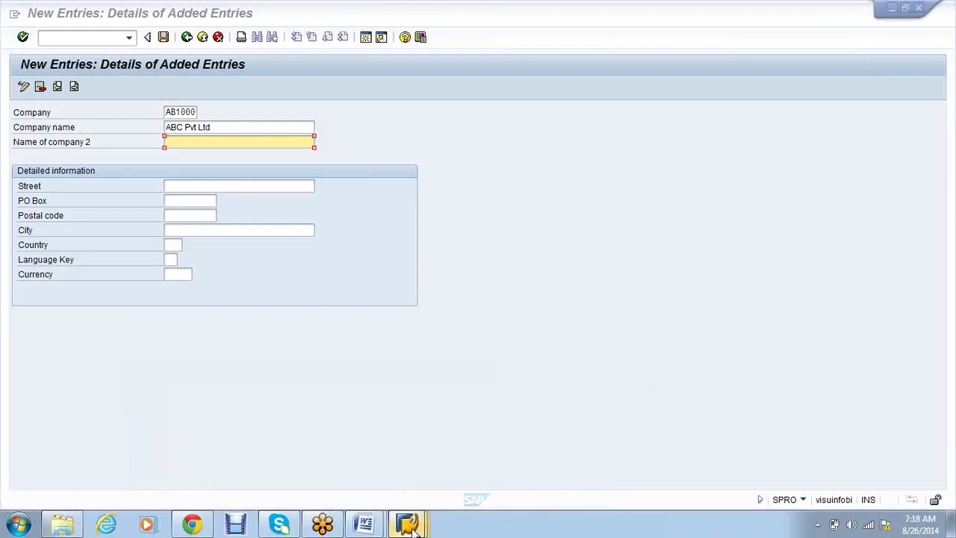
pyautogui.click(377, 472)
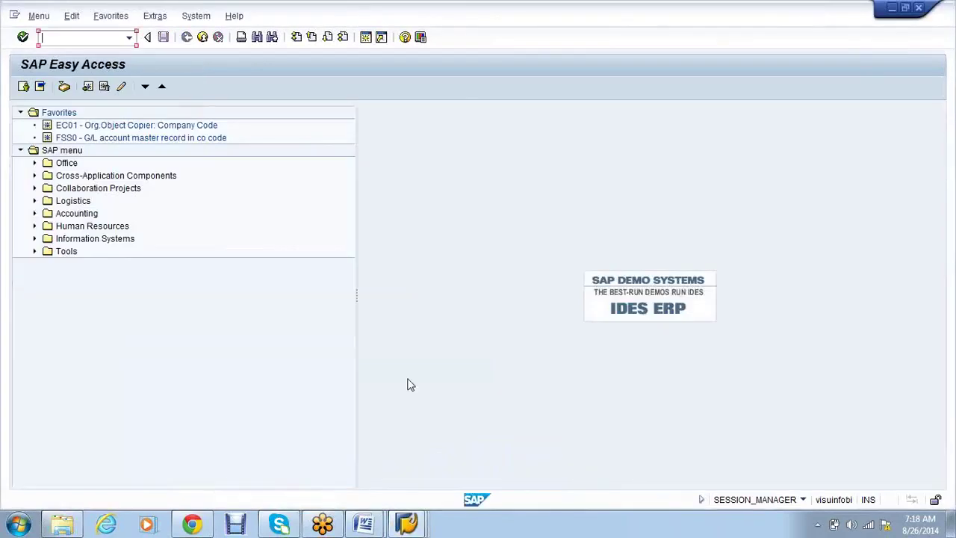
pyautogui.write('spro')
pyautogui.press('Return')
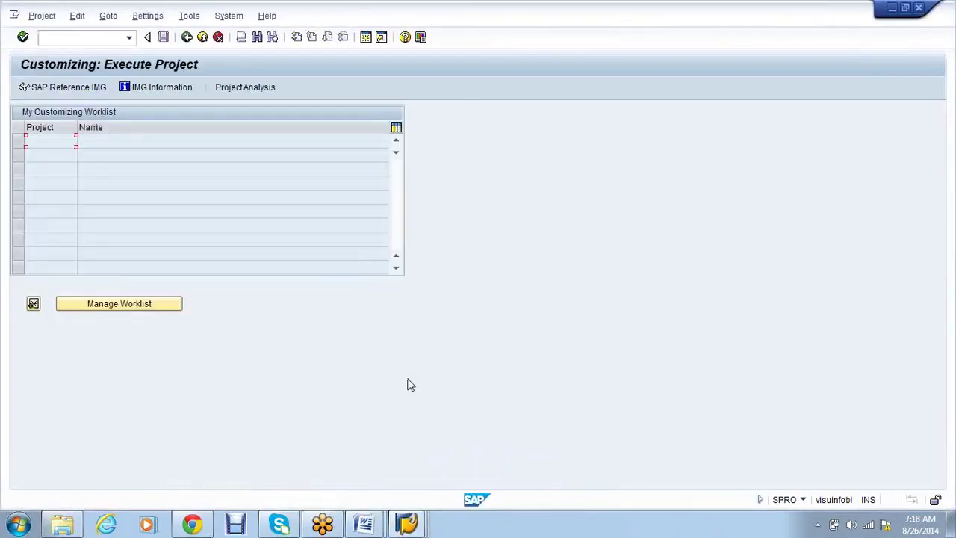
pyautogui.click(65, 90)
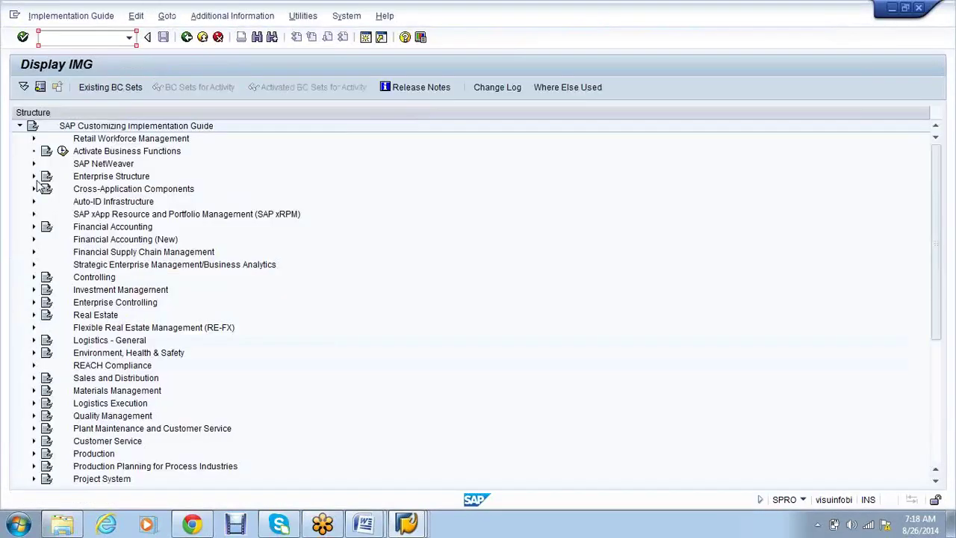
# Step: Open the Define company activity from Enterprise Structure, Definition, Financial Accounting in this second session
pyautogui.click(34, 178)
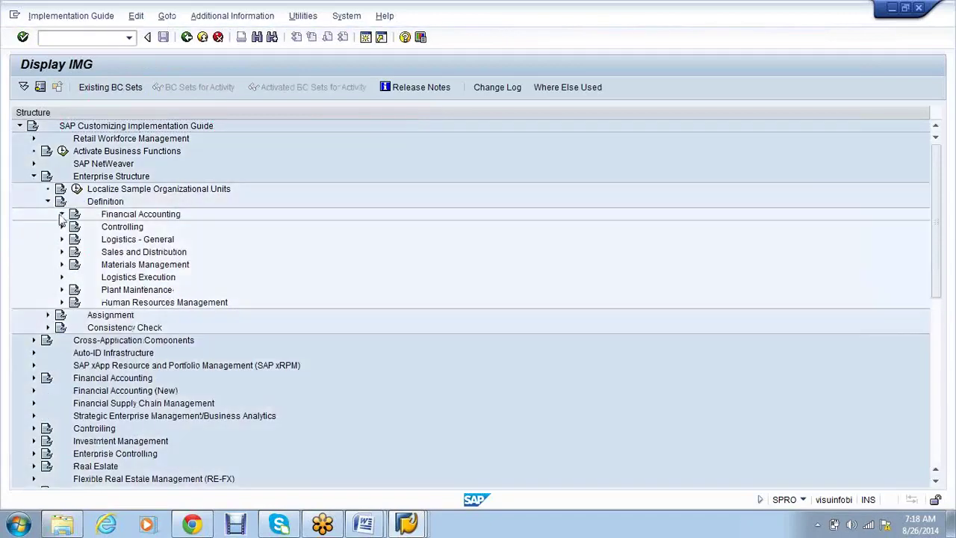
pyautogui.click(62, 214)
pyautogui.click(105, 227)
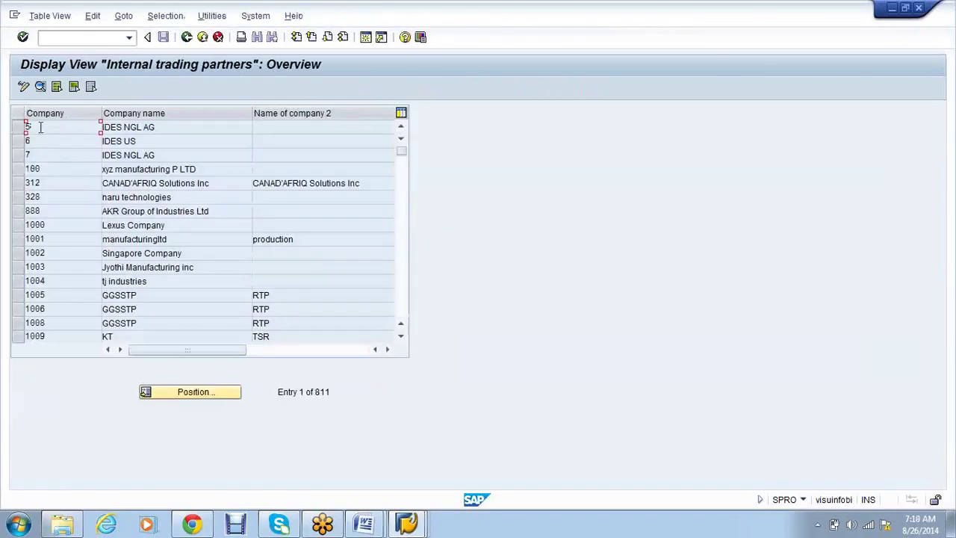
# Step: Open the technical information for the Company field and examine its table name and field name
pyautogui.doubleClick(41, 132)
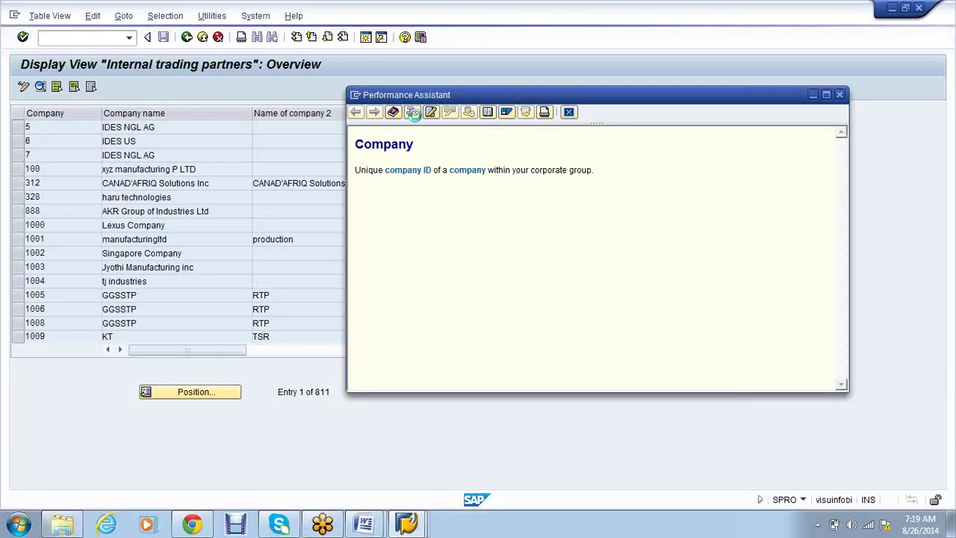
pyautogui.click(413, 112)
pyautogui.click(168, 340)
pyautogui.moveTo(168, 340); pyautogui.dragTo(133, 340)
pyautogui.click(135, 340)
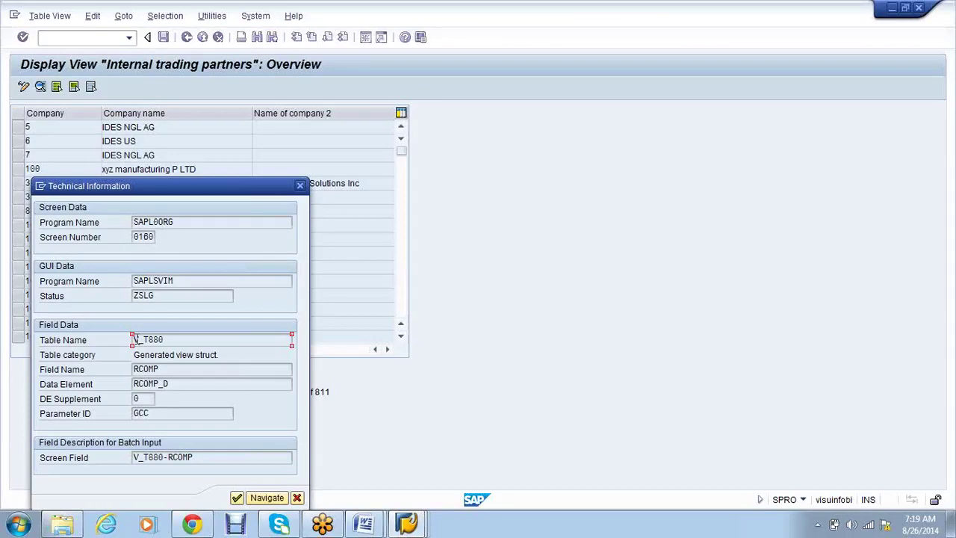
pyautogui.moveTo(163, 371); pyautogui.dragTo(135, 369)
pyautogui.click(135, 369)
pyautogui.click(171, 341)
pyautogui.moveTo(171, 341); pyautogui.dragTo(133, 340)
pyautogui.click(134, 340)
# Step: Create a new session from the Technical Information window and display V_T880 there with transaction SE16
pyautogui.click(42, 192)
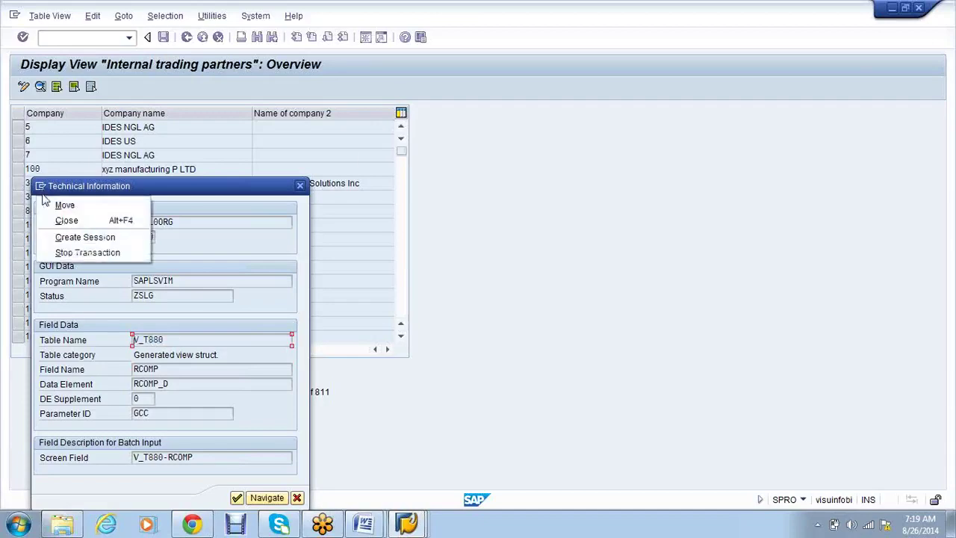
pyautogui.click(84, 251)
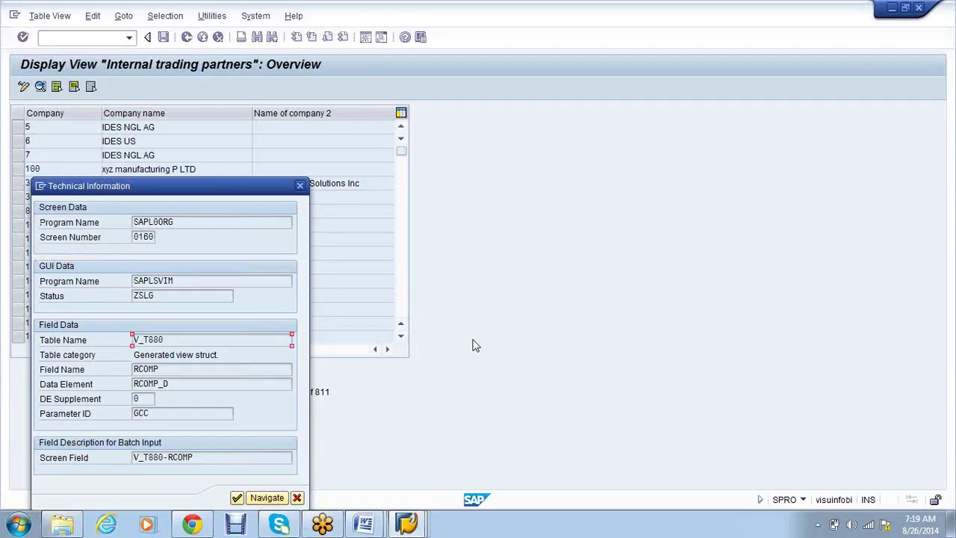
pyautogui.click(41, 187)
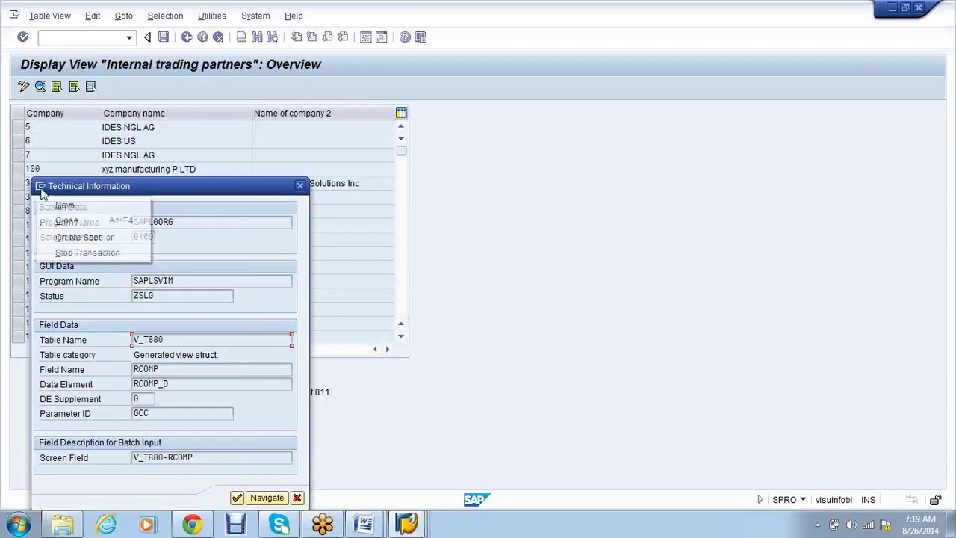
pyautogui.click(74, 243)
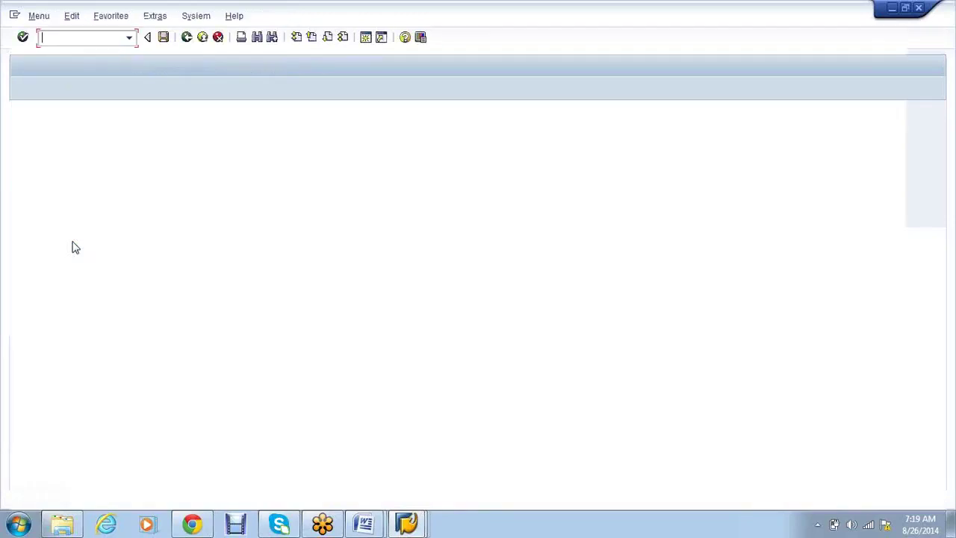
pyautogui.write('se16')
pyautogui.press('Return')
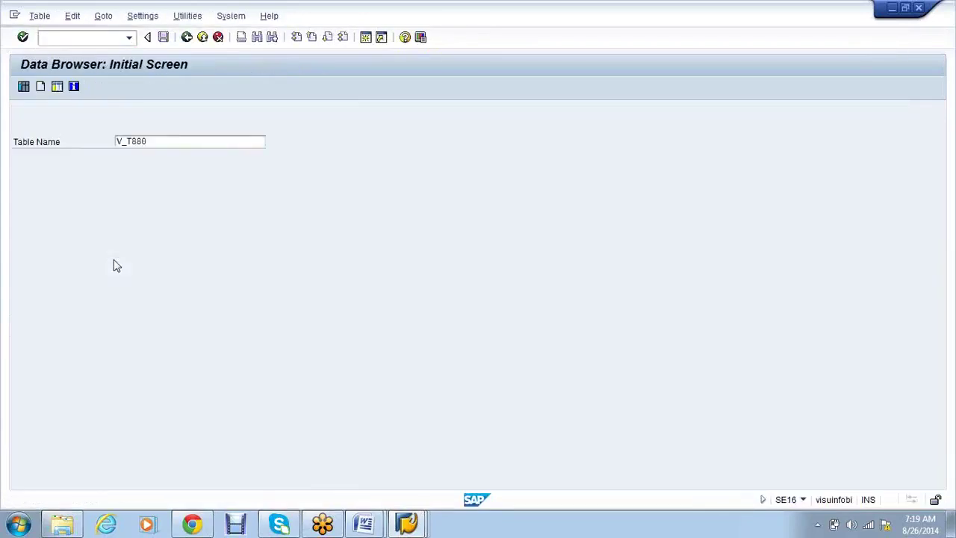
pyautogui.press('Return')
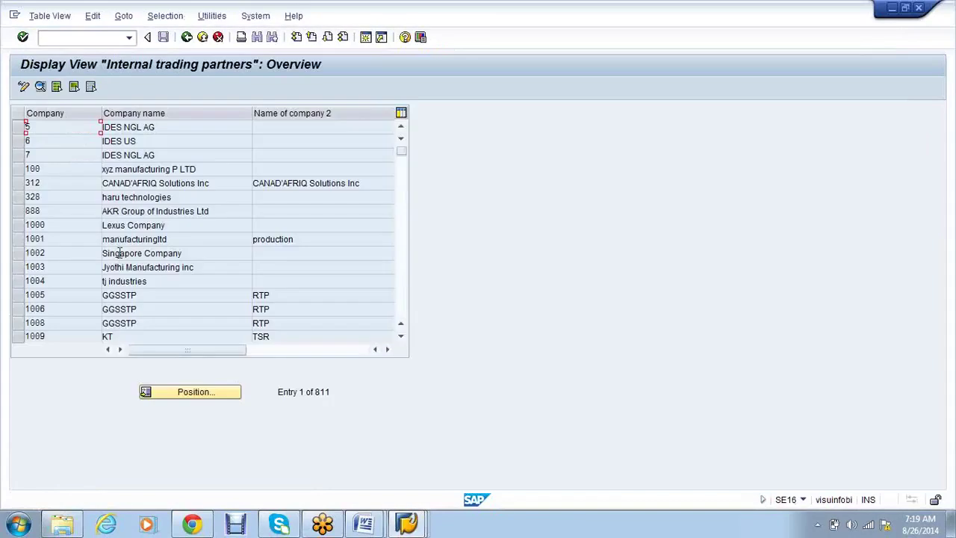
# Step: Go back to the Data Browser initial screen and open the selection screen for table T880
pyautogui.click(188, 38)
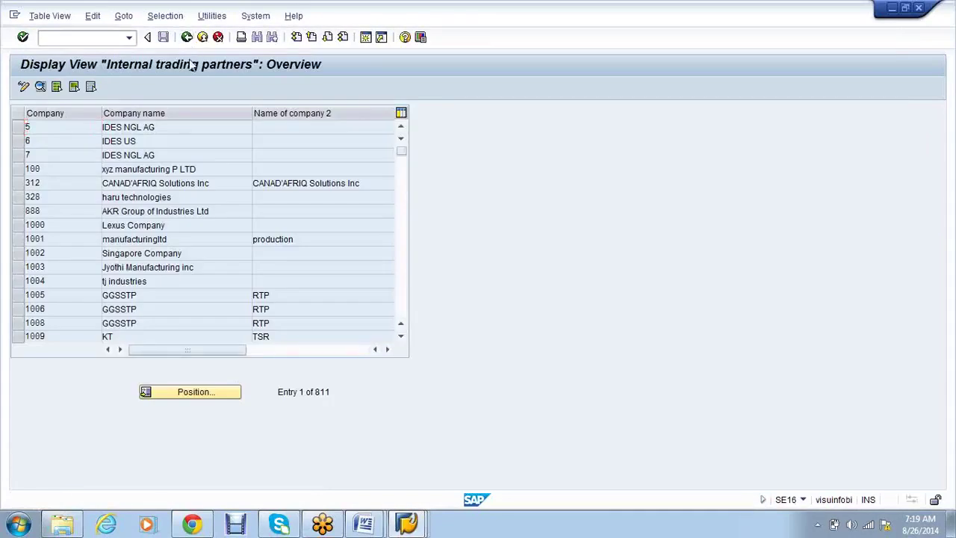
pyautogui.press('BackSpace')
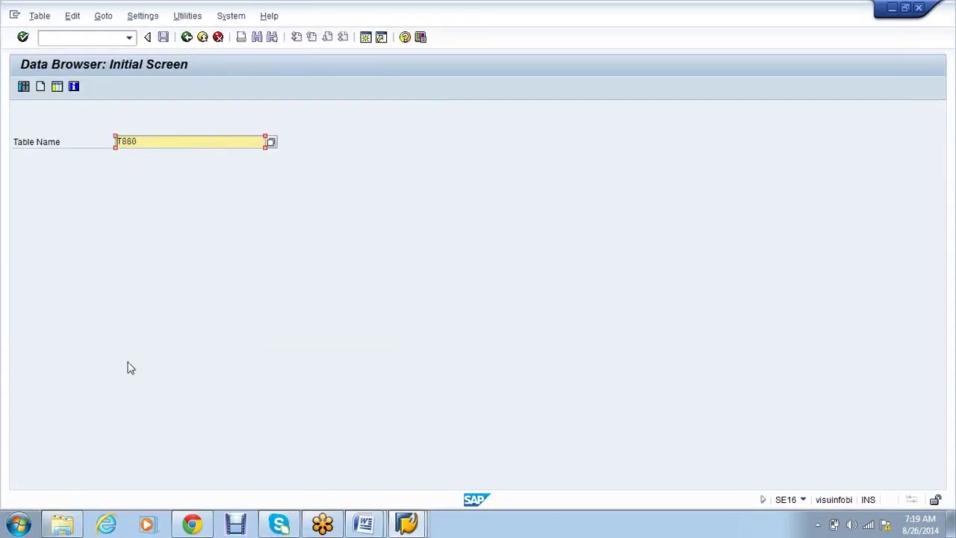
pyautogui.press('Return')
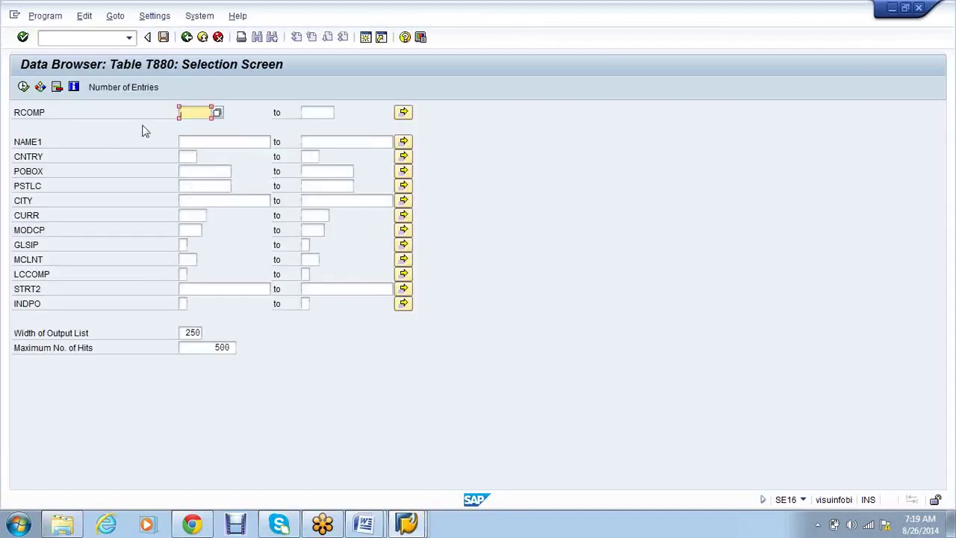
# Step: Check the RCOMP selection field, then return to the Internal trading partners session and close the Technical Information window
pyautogui.click(47, 112)
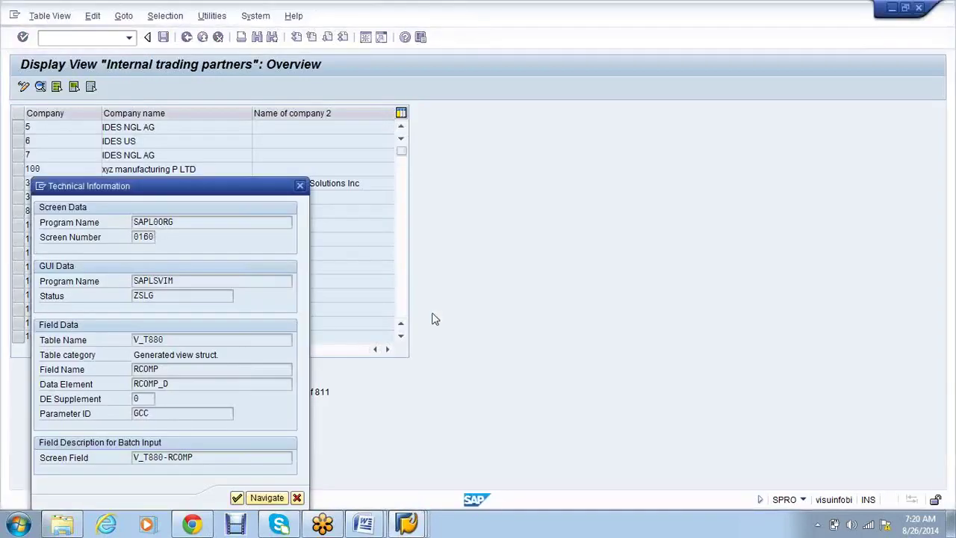
pyautogui.press('Return')
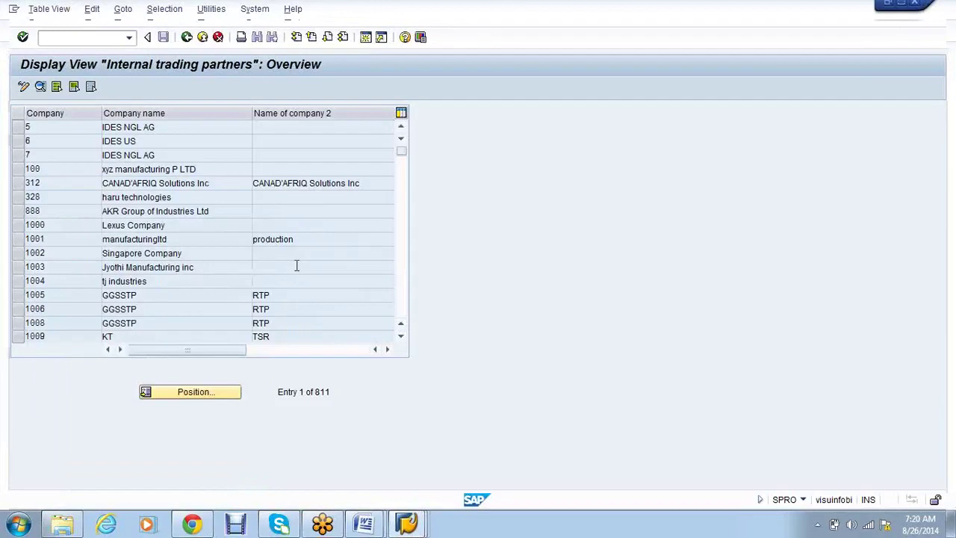
# Step: In Windows Explorer, open the Word document FI-VIL-T02 FBCJ on cheque collection from D:\SAP Documents\FI\FS & TS\Functional Specification
pyautogui.press('super+d')
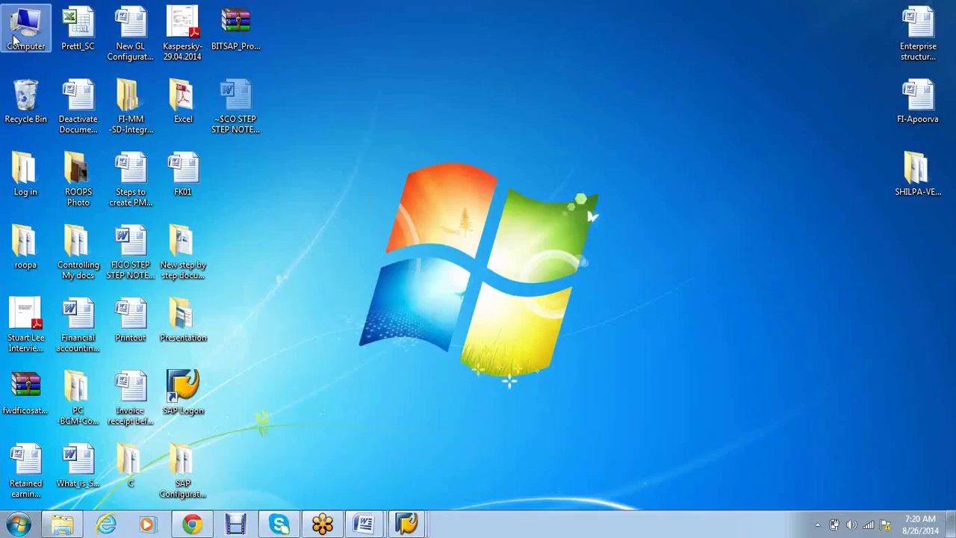
pyautogui.doubleClick(21, 44)
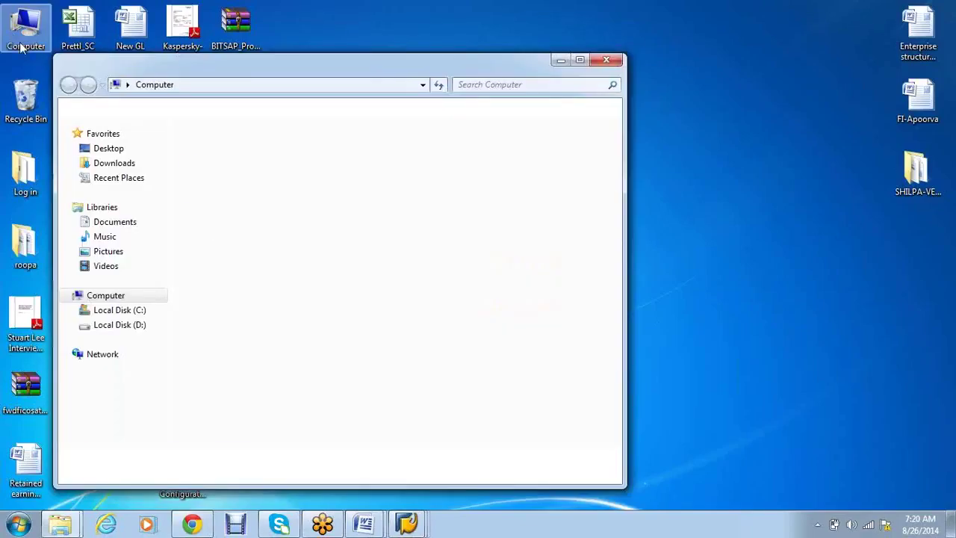
pyautogui.doubleClick(481, 164)
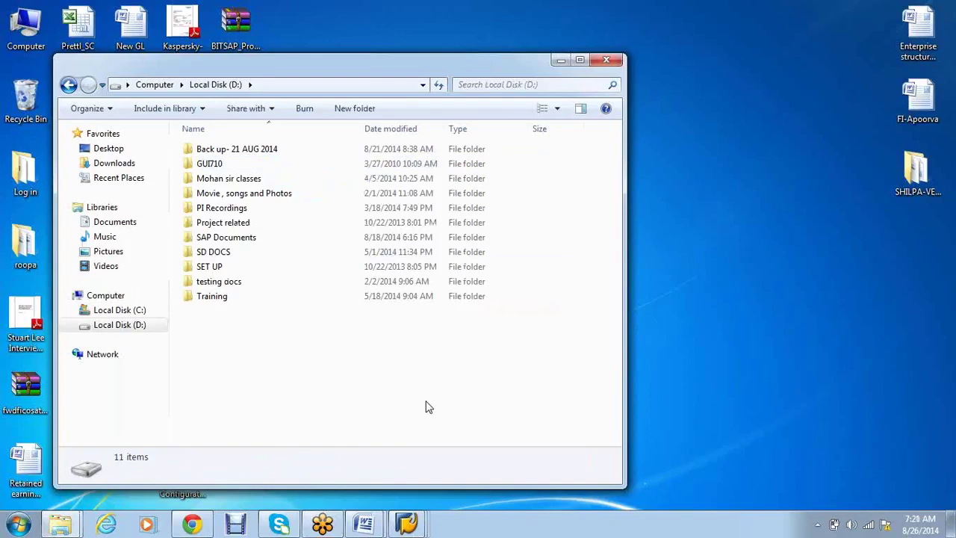
pyautogui.doubleClick(251, 239)
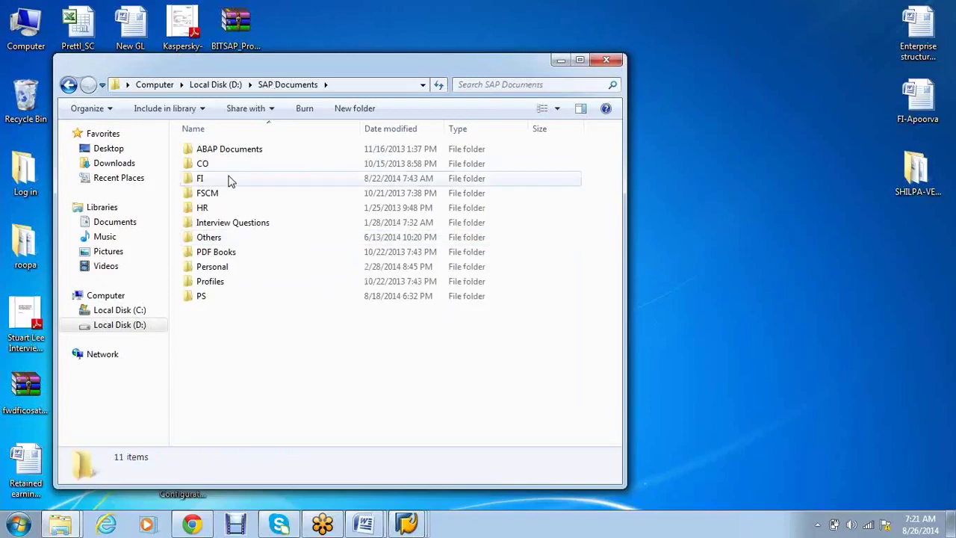
pyautogui.click(231, 183)
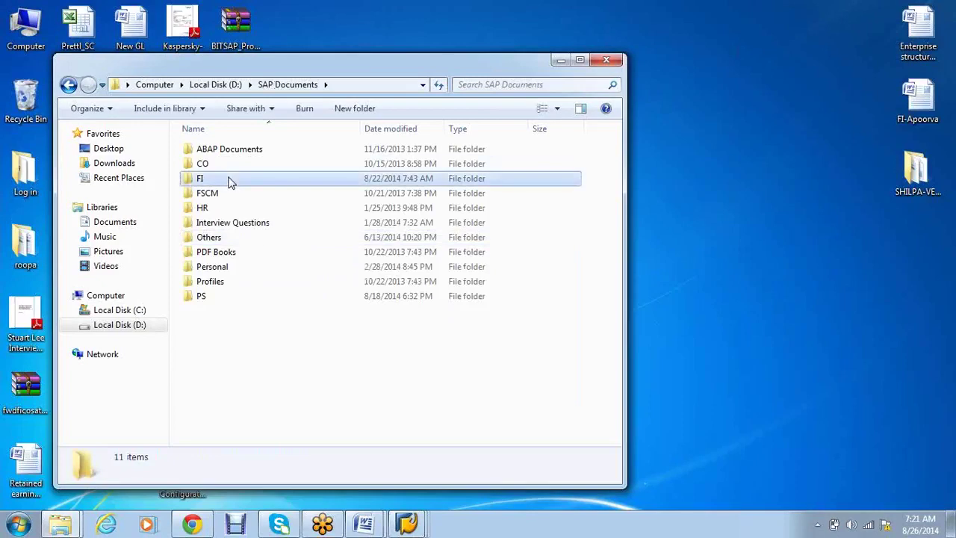
pyautogui.doubleClick(231, 183)
pyautogui.doubleClick(257, 254)
pyautogui.doubleClick(250, 154)
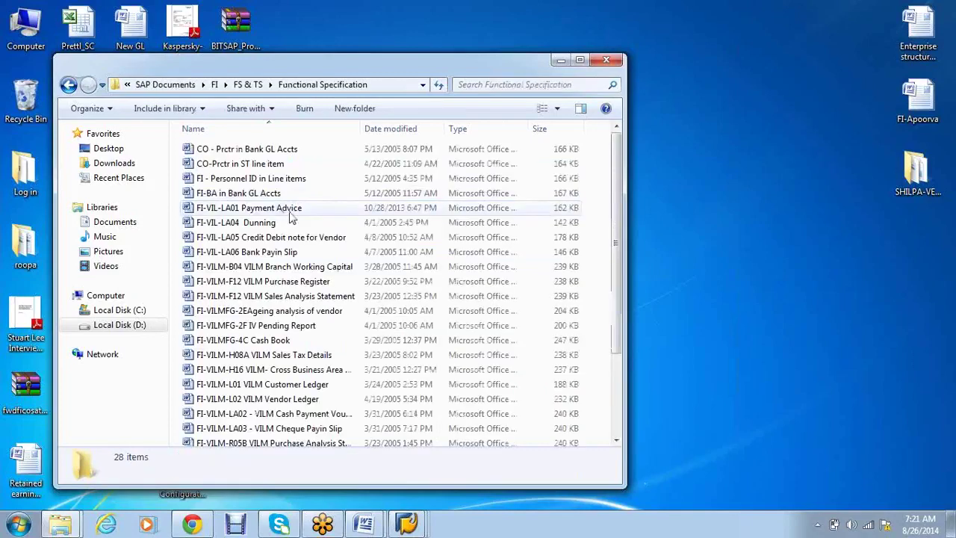
pyautogui.scroll(-3, 291, 216)
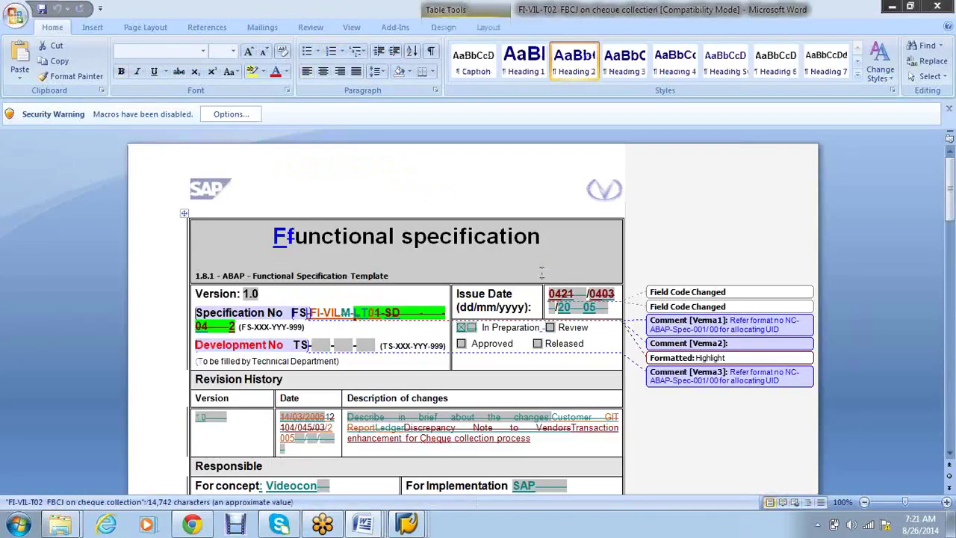
# Step: Skim the marked-up functional specification and accept all tracked changes in the document
pyautogui.scroll(-5, 542, 272)
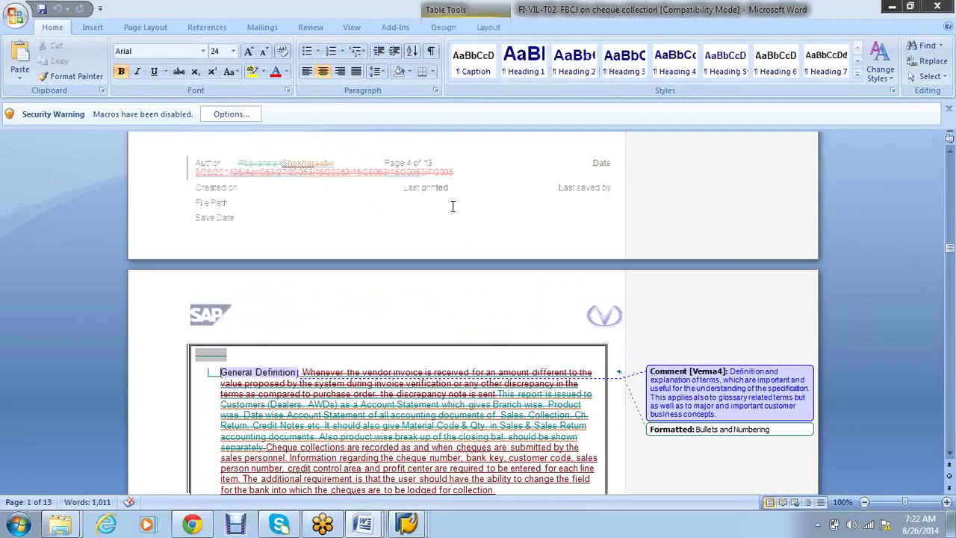
pyautogui.scroll(-3, 453, 207)
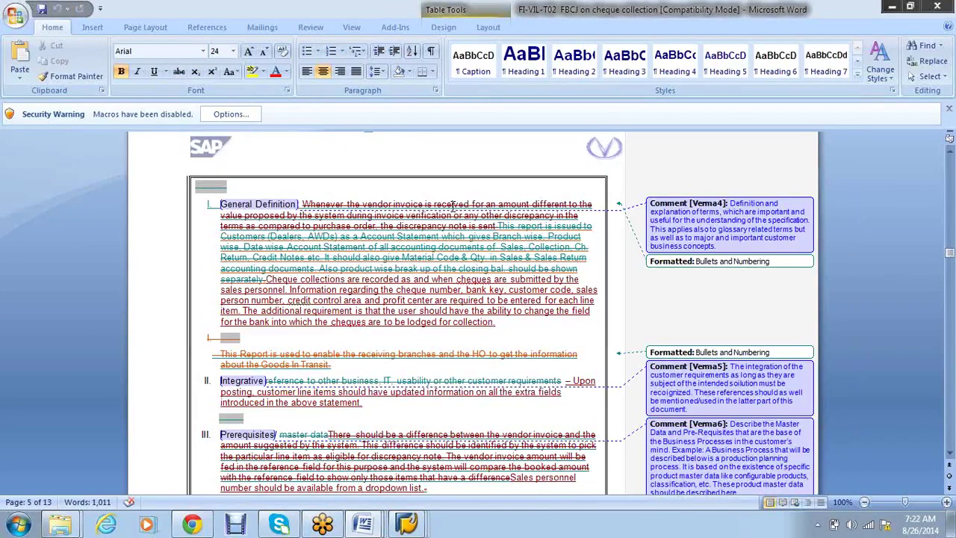
pyautogui.scroll(-3, 453, 207)
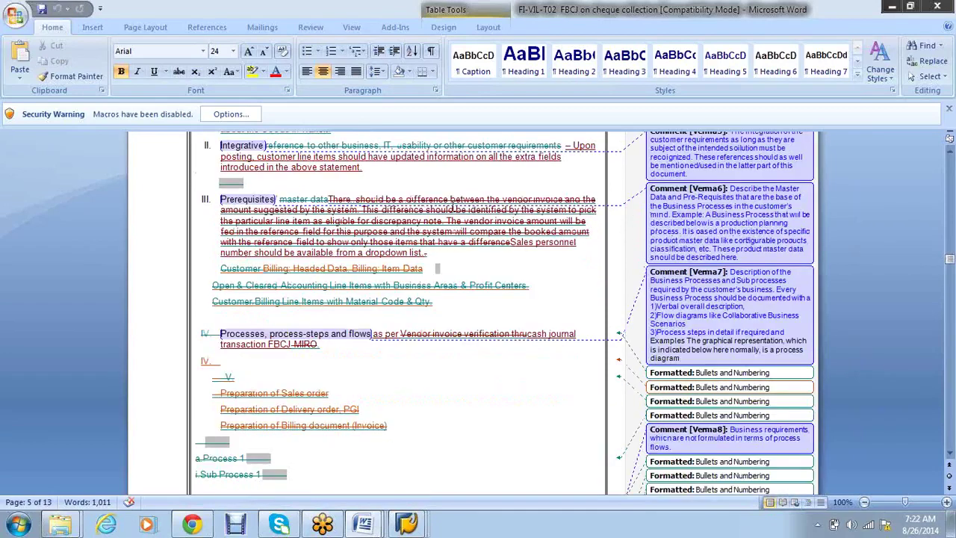
pyautogui.scroll(-3, 453, 207)
pyautogui.scroll(3, 453, 208)
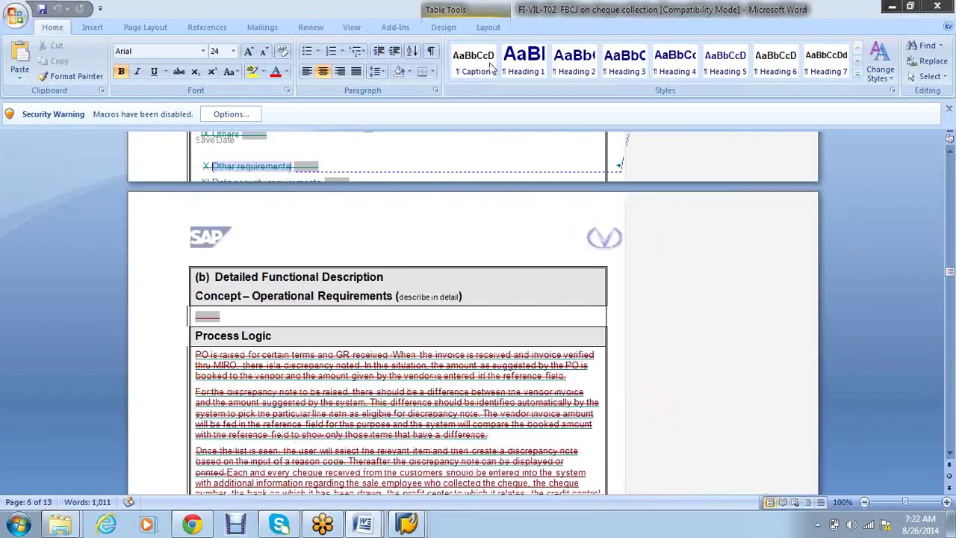
pyautogui.click(443, 27)
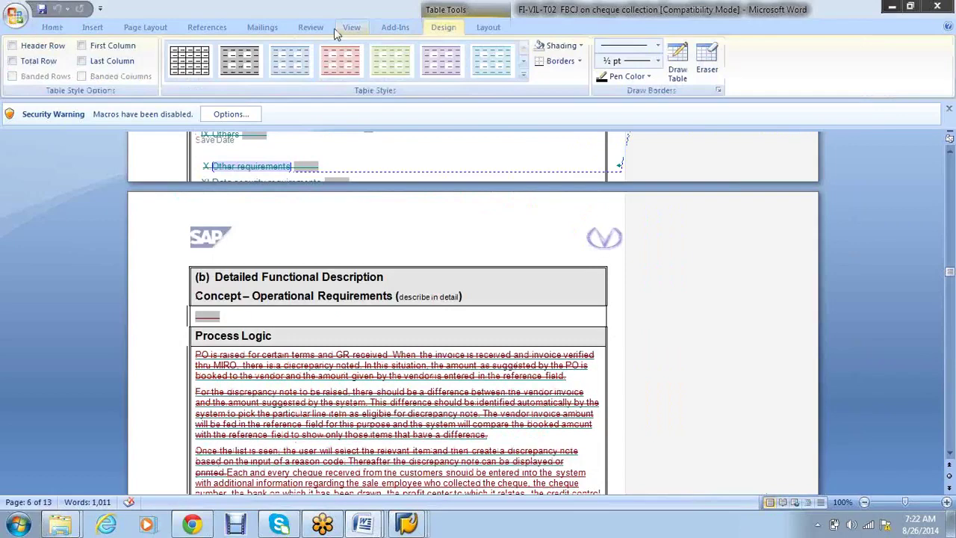
pyautogui.click(311, 27)
pyautogui.click(631, 73)
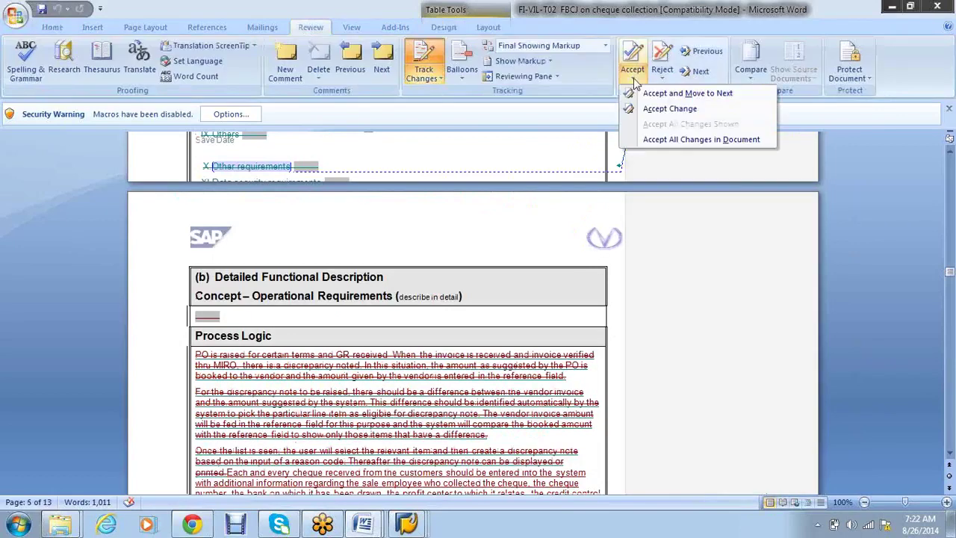
pyautogui.click(657, 140)
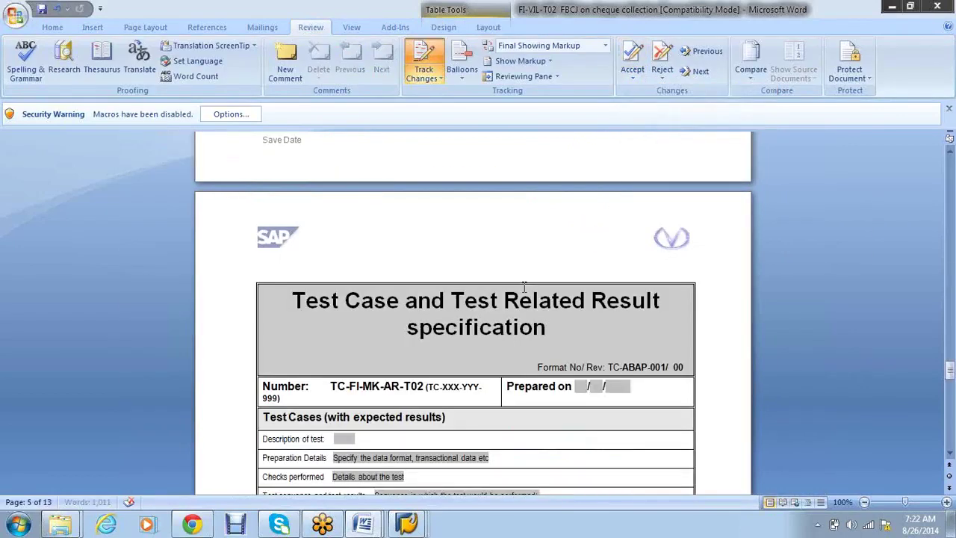
# Step: Review the specification's process logic, conversion tables and fields, business requirement and sign-off sections, and close the document without saving
pyautogui.scroll(6, 491, 274)
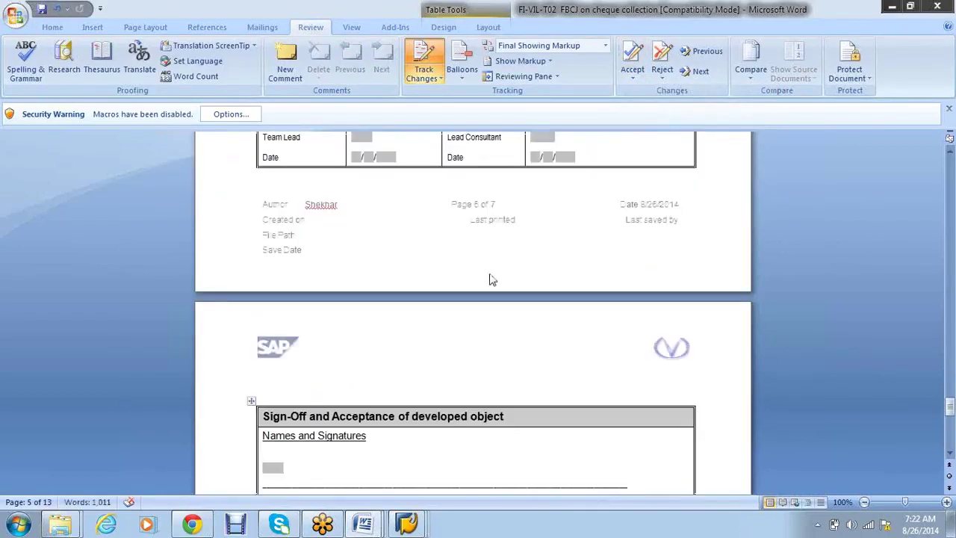
pyautogui.scroll(15, 490, 277)
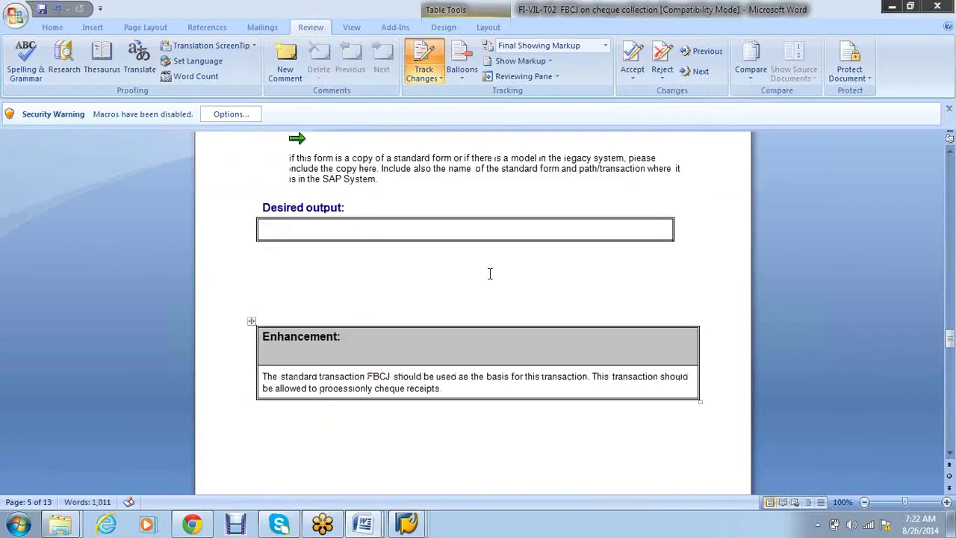
pyautogui.scroll(5, 490, 274)
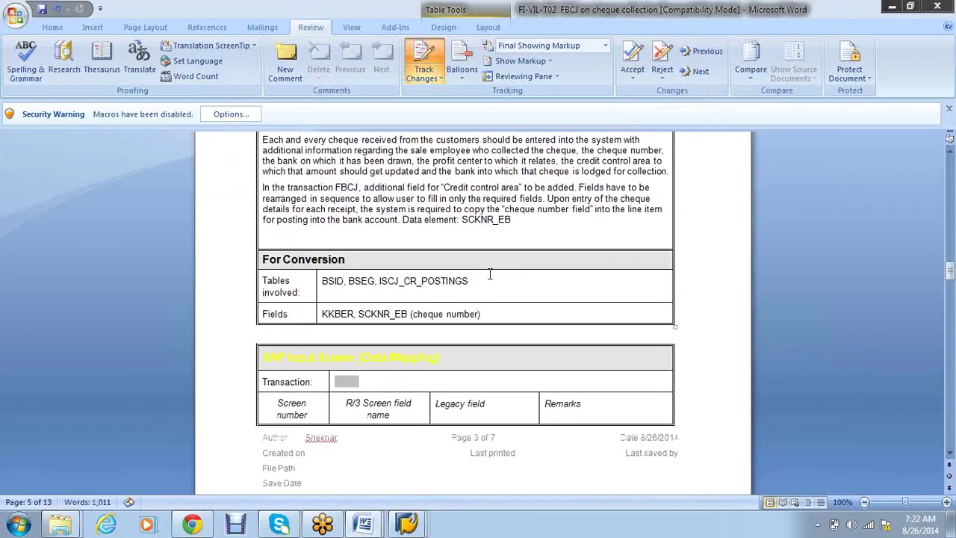
pyautogui.scroll(5, 490, 274)
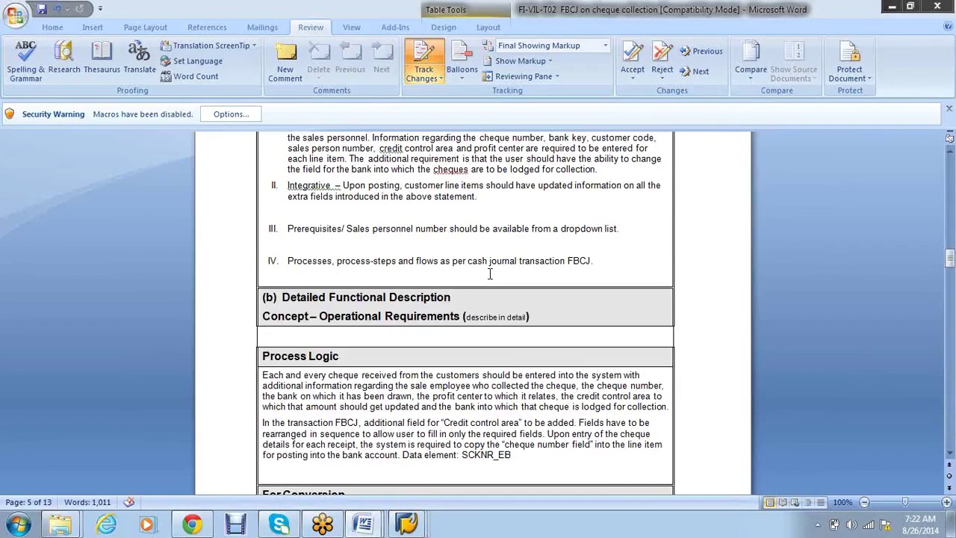
pyautogui.scroll(-1, 490, 275)
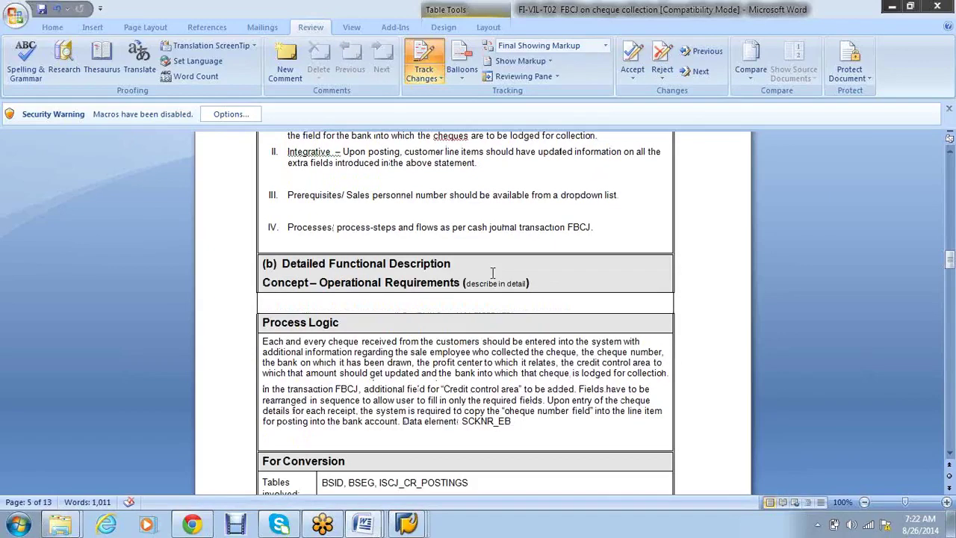
pyautogui.scroll(4, 492, 273)
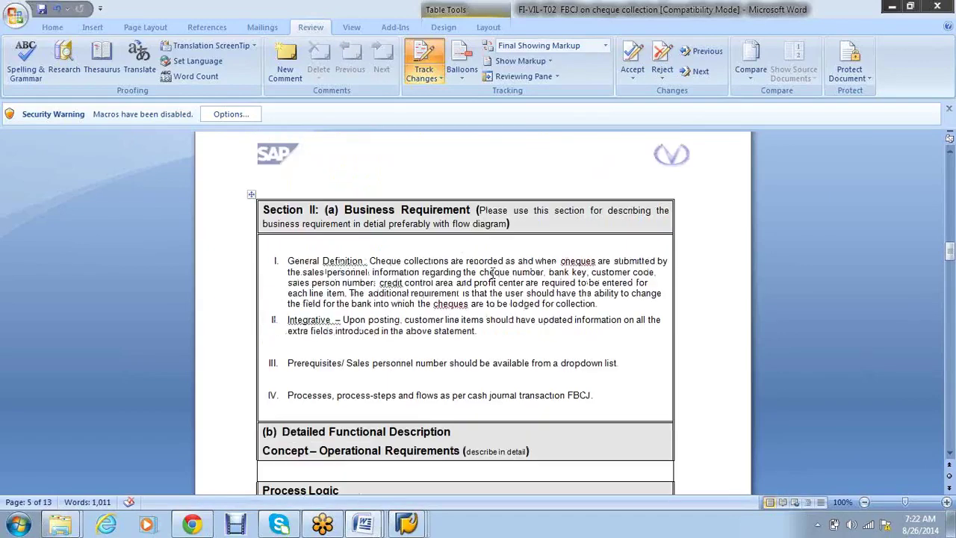
pyautogui.scroll(14, 492, 273)
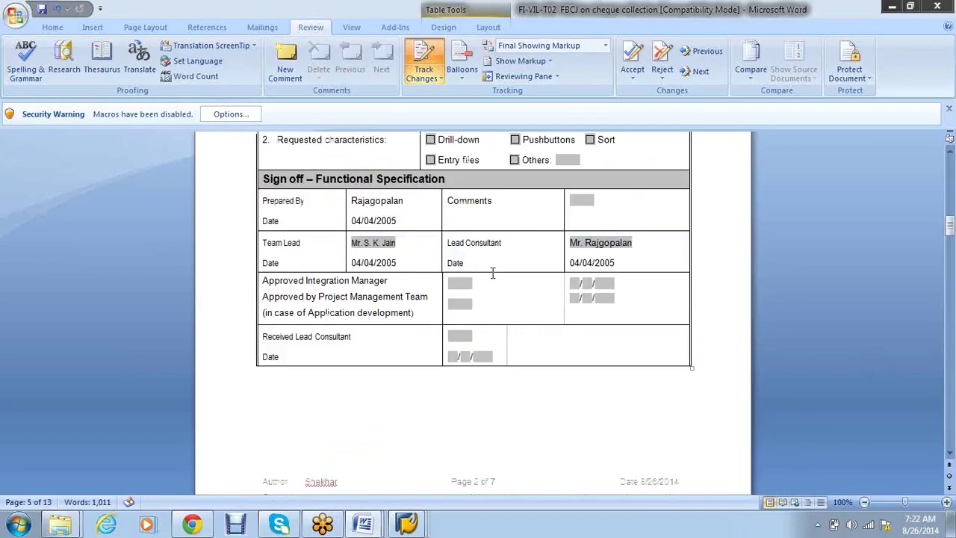
pyautogui.scroll(-12, 493, 273)
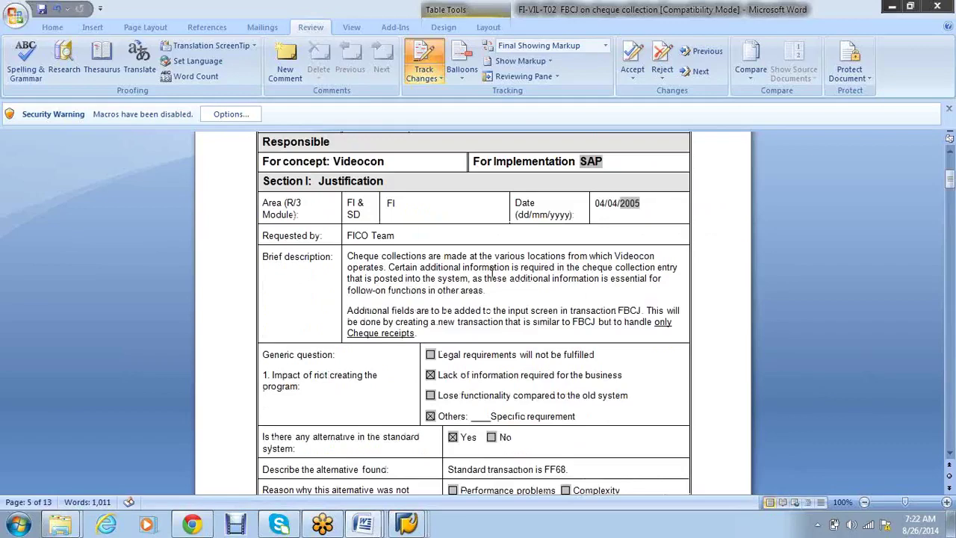
pyautogui.hotkey('ctrl', 'Home')
pyautogui.hotkey('alt', 'F4')
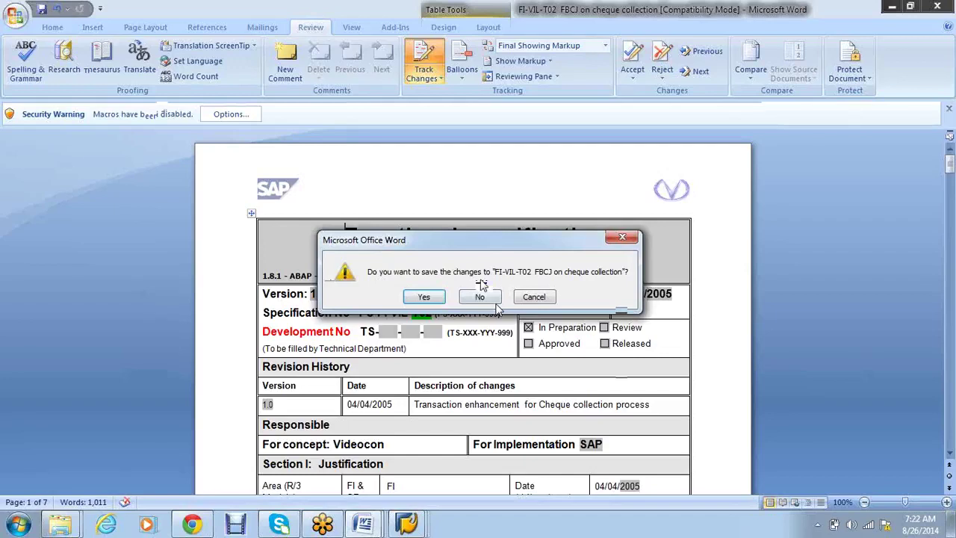
pyautogui.click(479, 296)
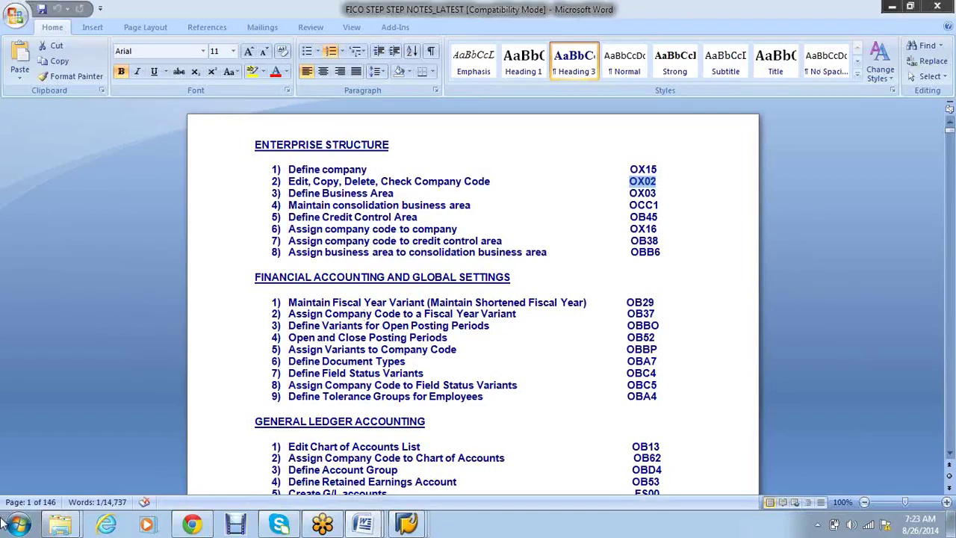
# Step: Switch to the open Functional Specification folder in Windows Explorer, go to Local Disk (D:) and maximize the window
pyautogui.click(61, 525)
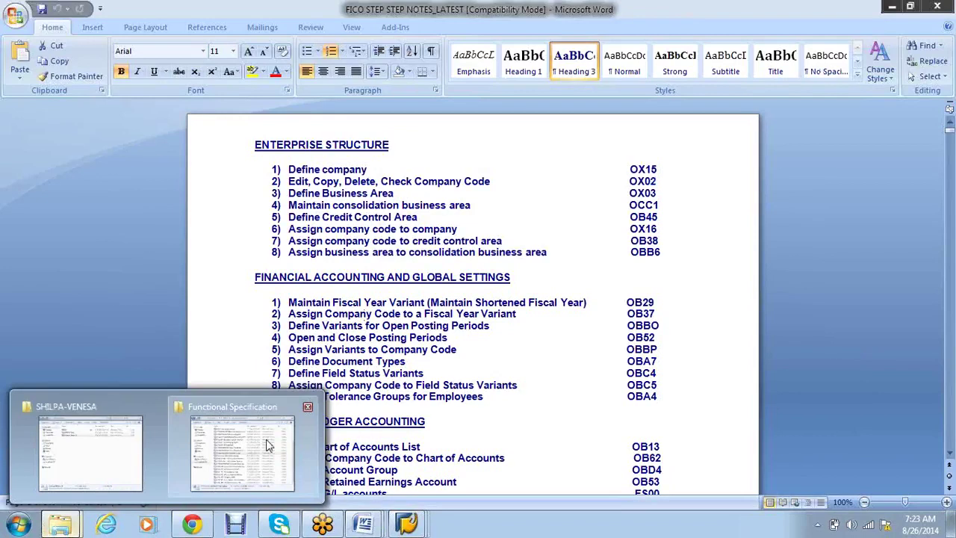
pyautogui.click(268, 445)
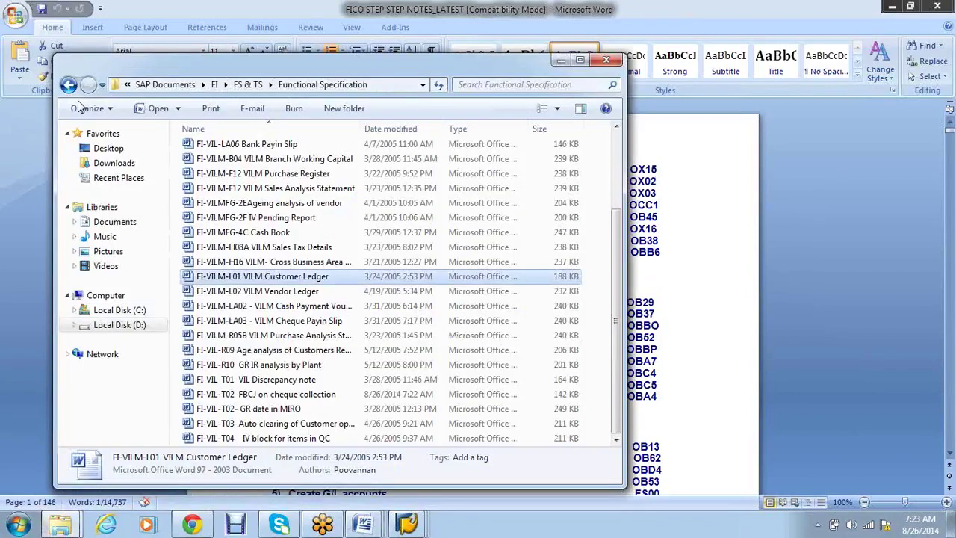
pyautogui.click(120, 325)
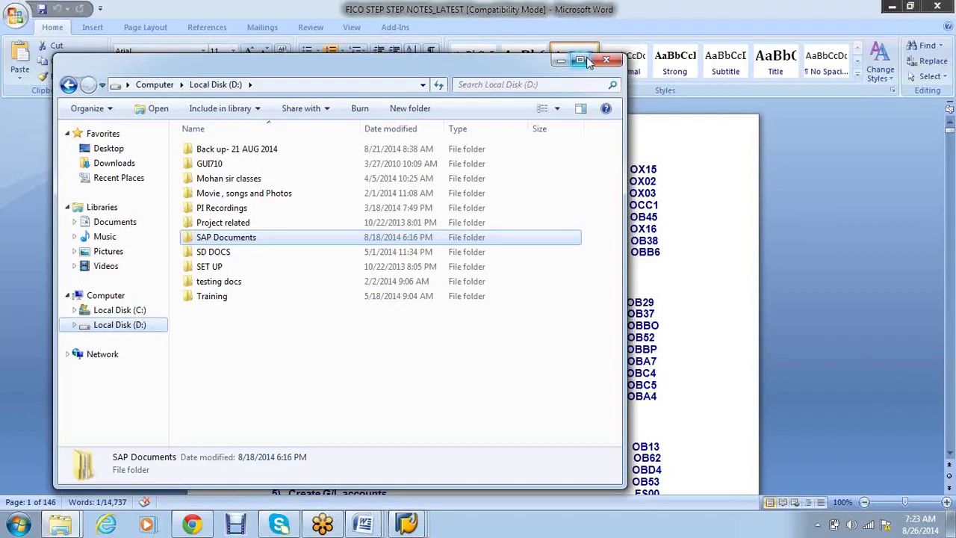
pyautogui.click(580, 61)
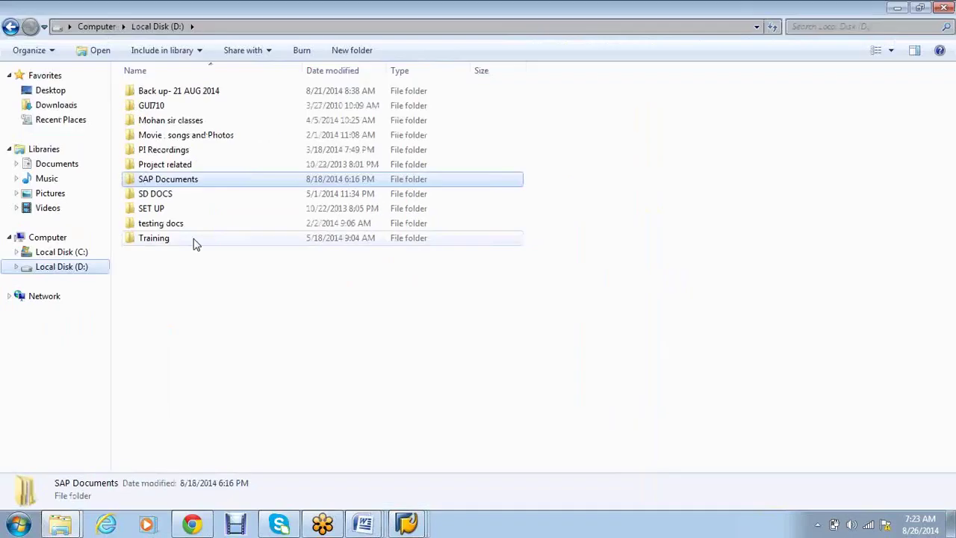
pyautogui.doubleClick(179, 184)
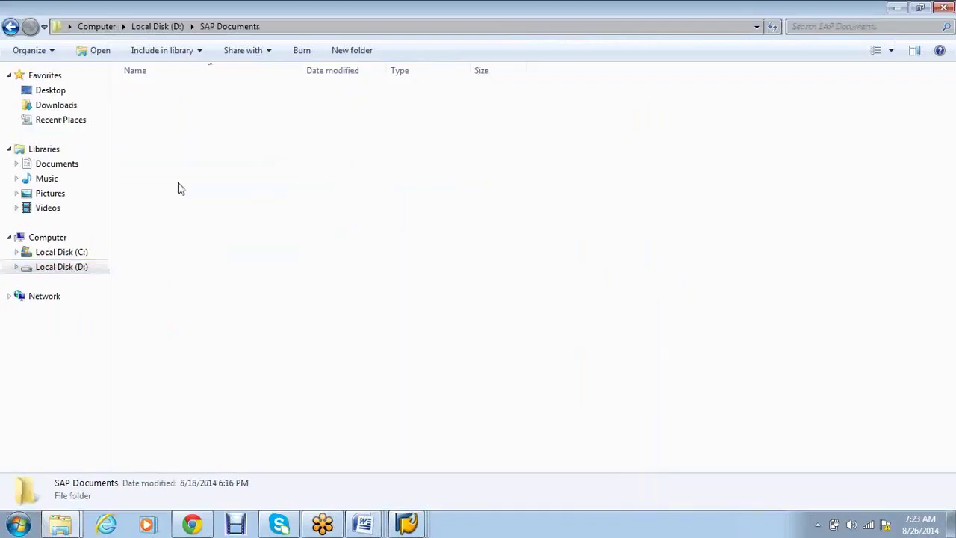
pyautogui.doubleClick(185, 120)
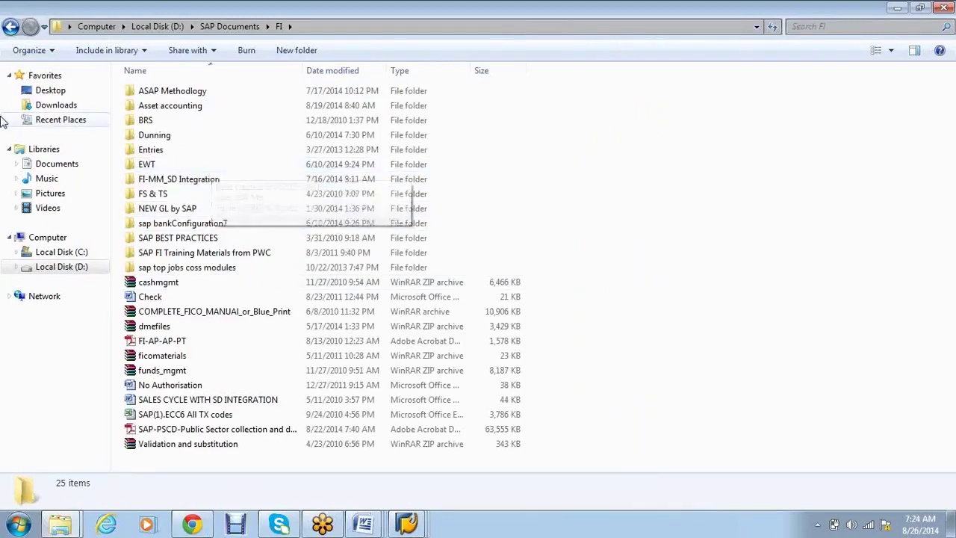
pyautogui.click(9, 27)
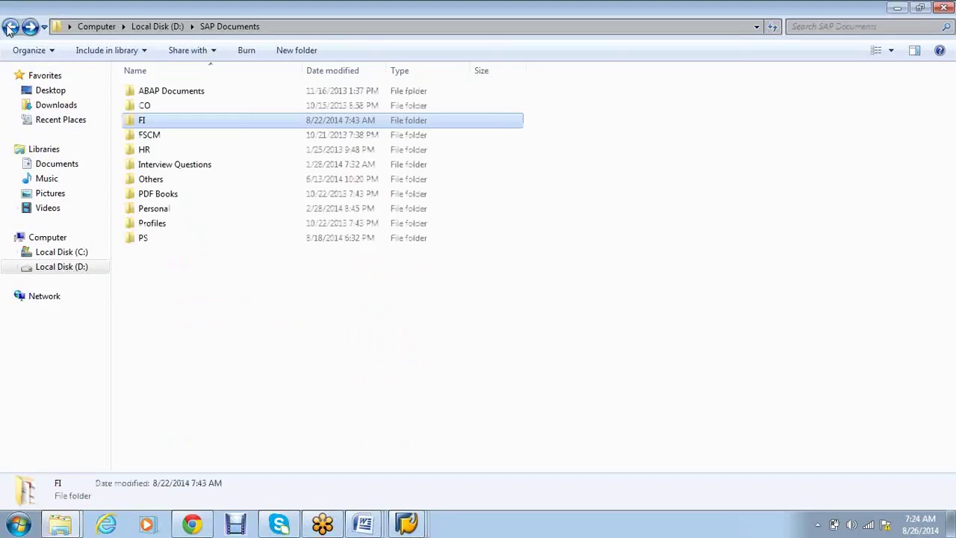
pyautogui.click(10, 28)
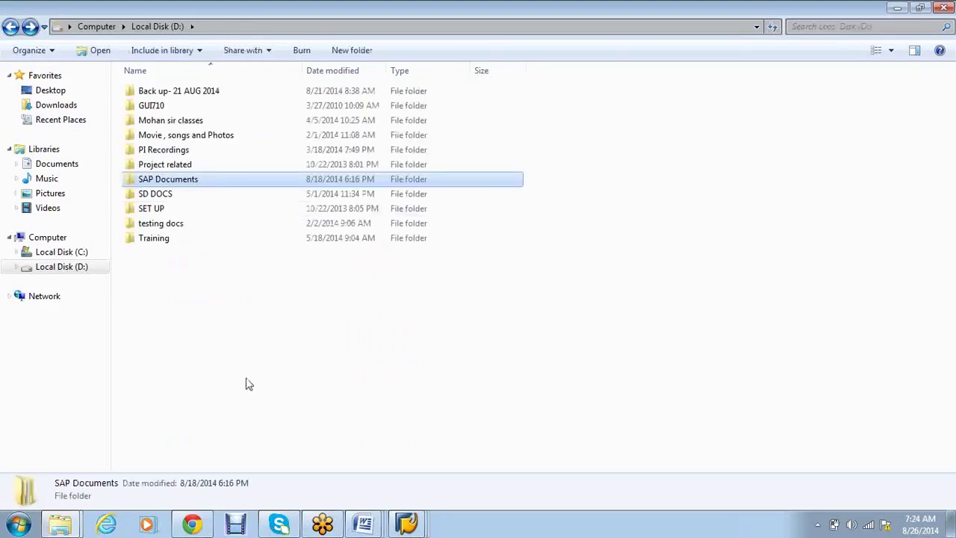
# Step: Open the SAP Table Relations PDF, whose file name starts with PFC, from the DOCS to send folder inside Training
pyautogui.doubleClick(189, 238)
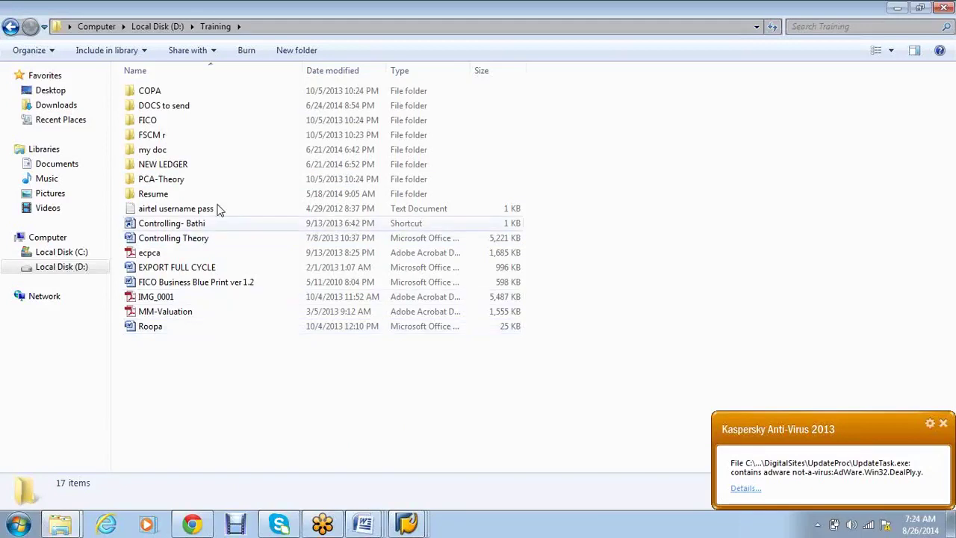
pyautogui.click(180, 108)
pyautogui.doubleClick(179, 108)
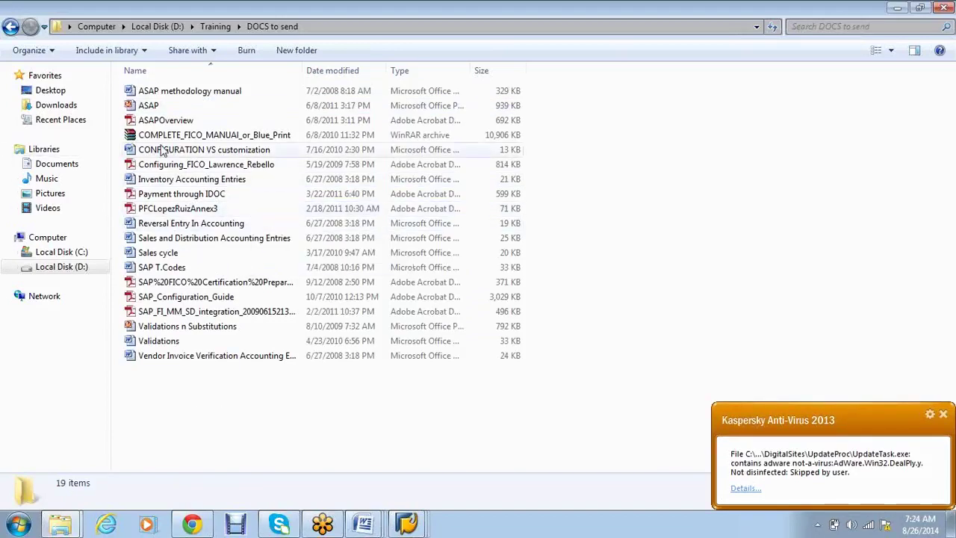
pyautogui.click(163, 210)
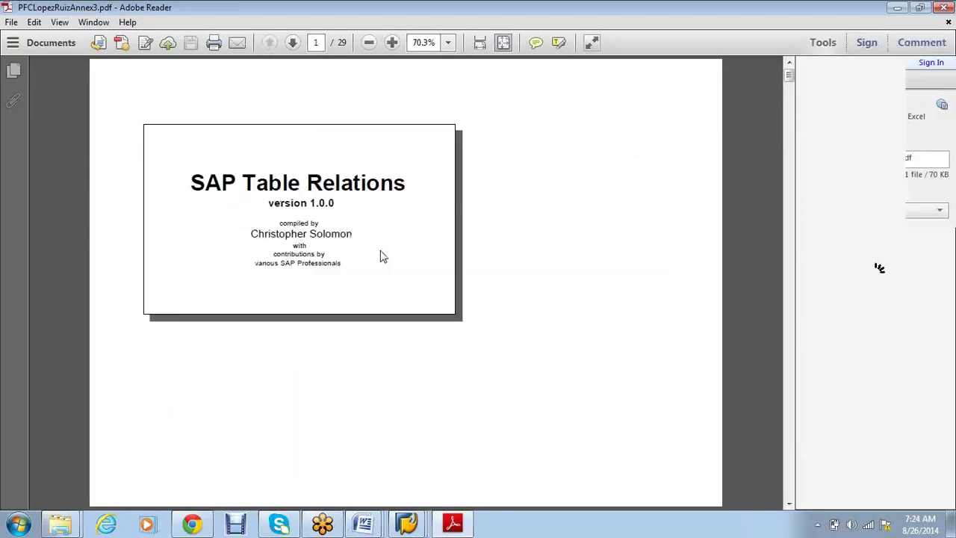
# Step: Review the SAP Table Relations PDF from the title page to the accounting document table diagram, and close it
pyautogui.scroll(-1, 381, 256)
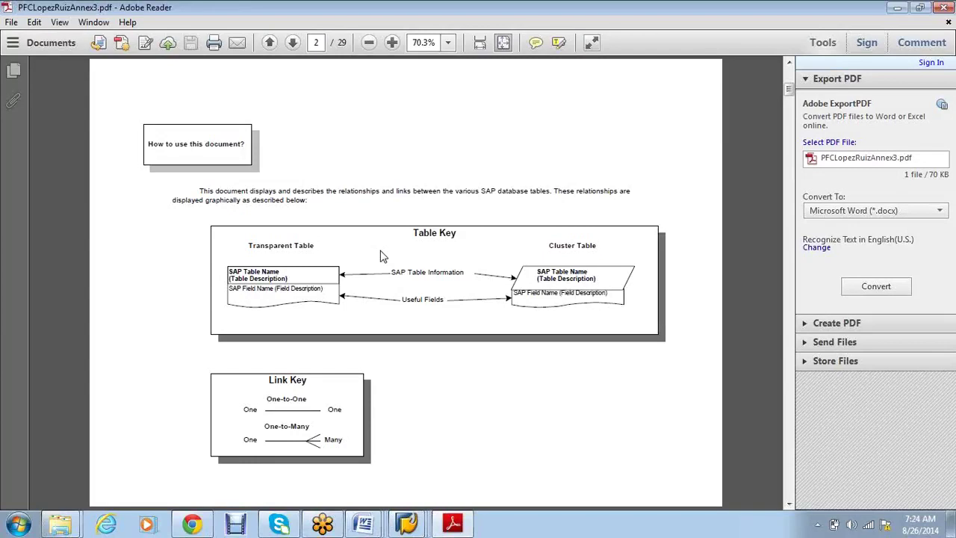
pyautogui.scroll(-2, 381, 257)
pyautogui.scroll(-1, 381, 256)
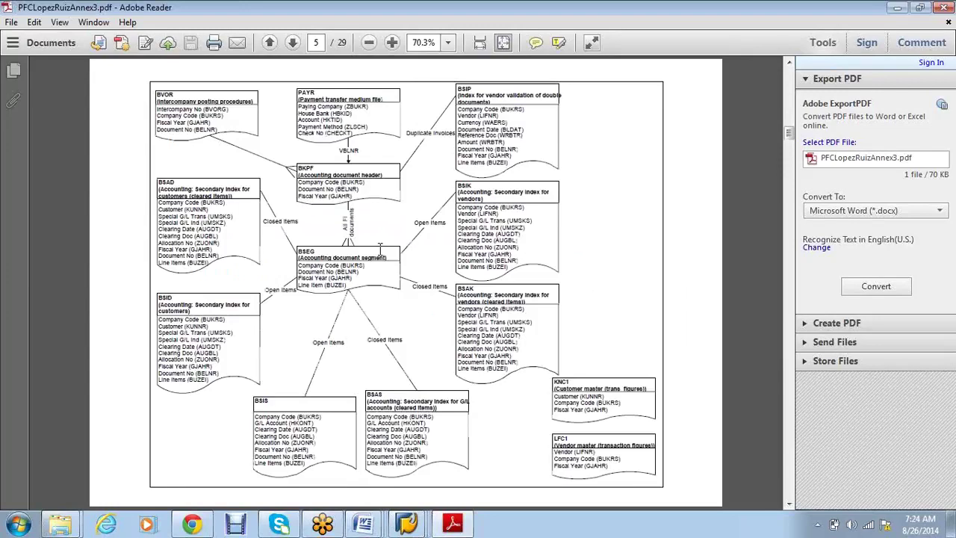
pyautogui.scroll(-3, 380, 249)
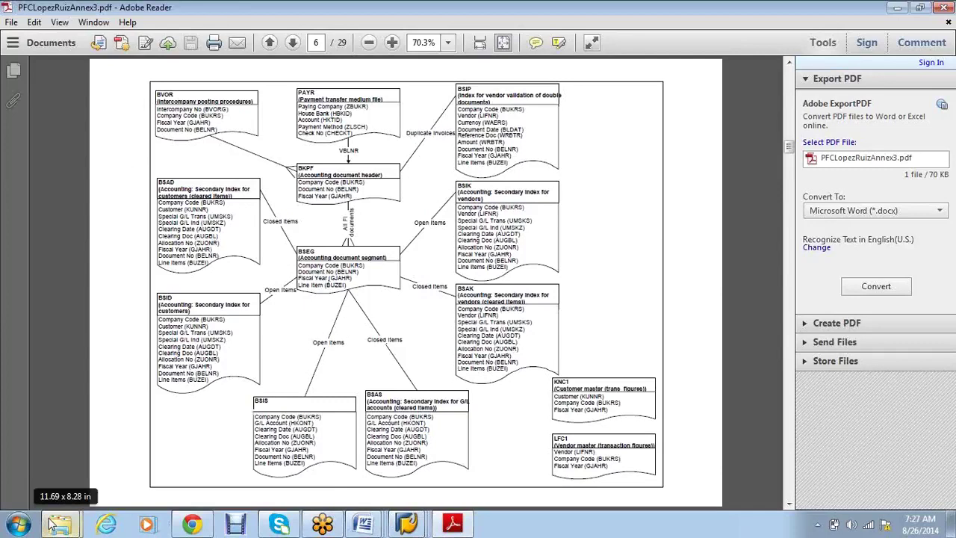
pyautogui.moveTo(52, 525)
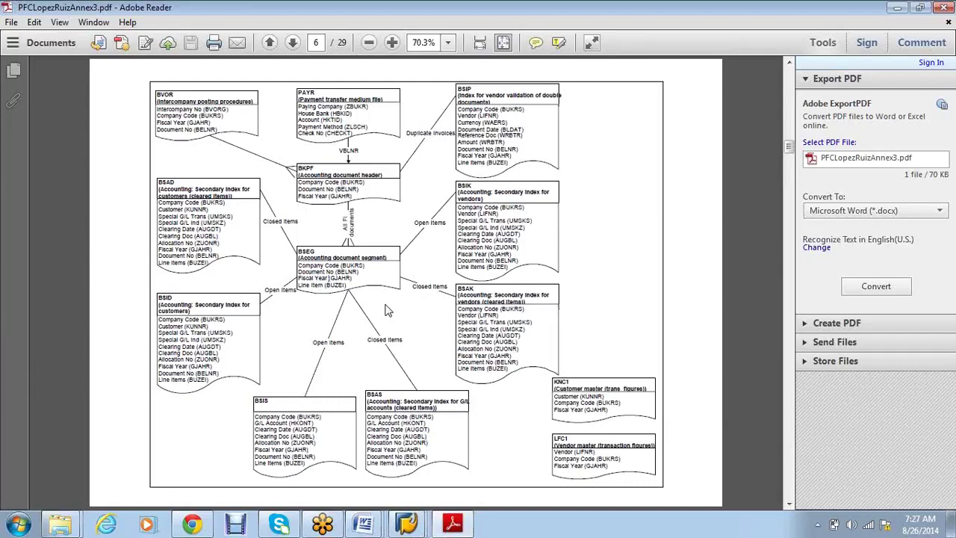
pyautogui.click(932, 8)
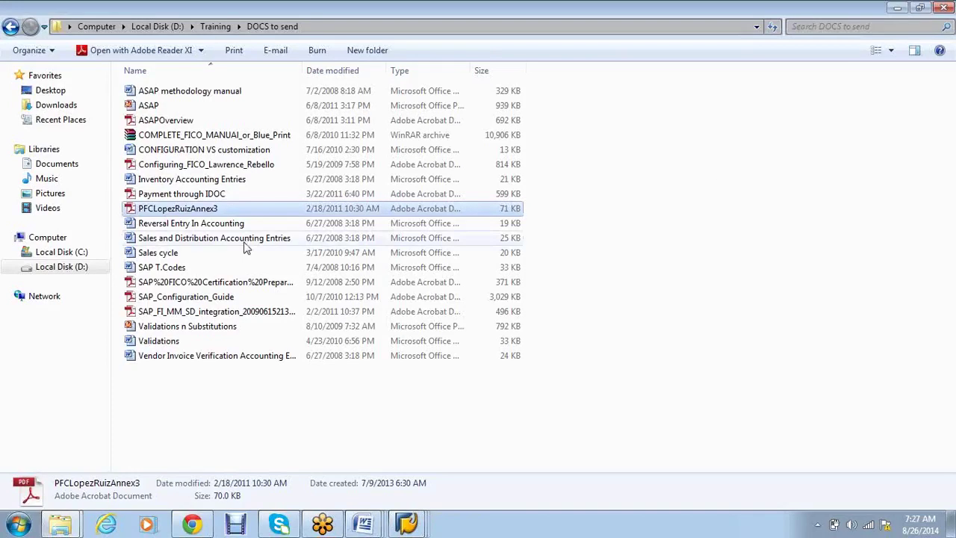
# Step: Reopen the SAP Table Relations PDF and examine its Financial Accounting, Accounts Payable, Accounts Receivable and MM Purchasing table diagrams
pyautogui.doubleClick(224, 211)
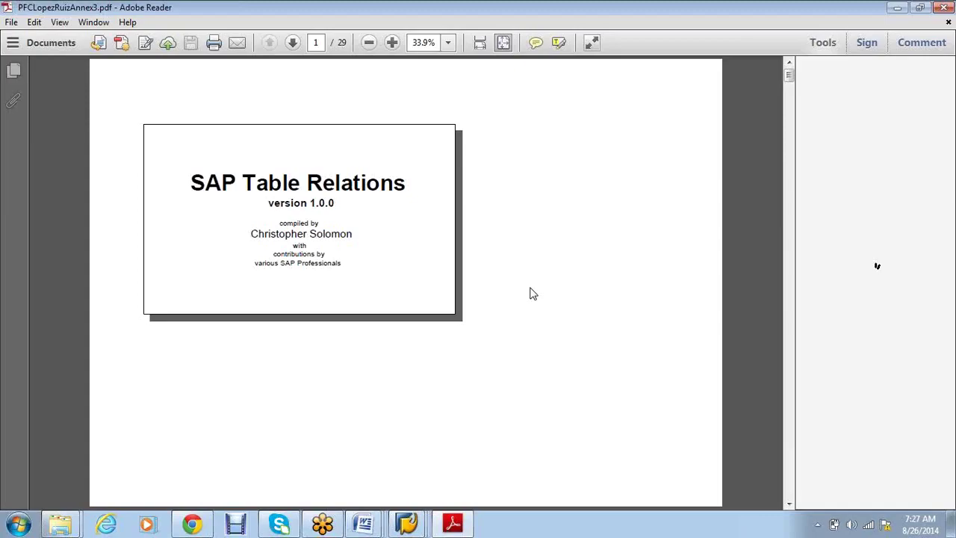
pyautogui.scroll(-2, 533, 294)
pyautogui.scroll(-3, 533, 294)
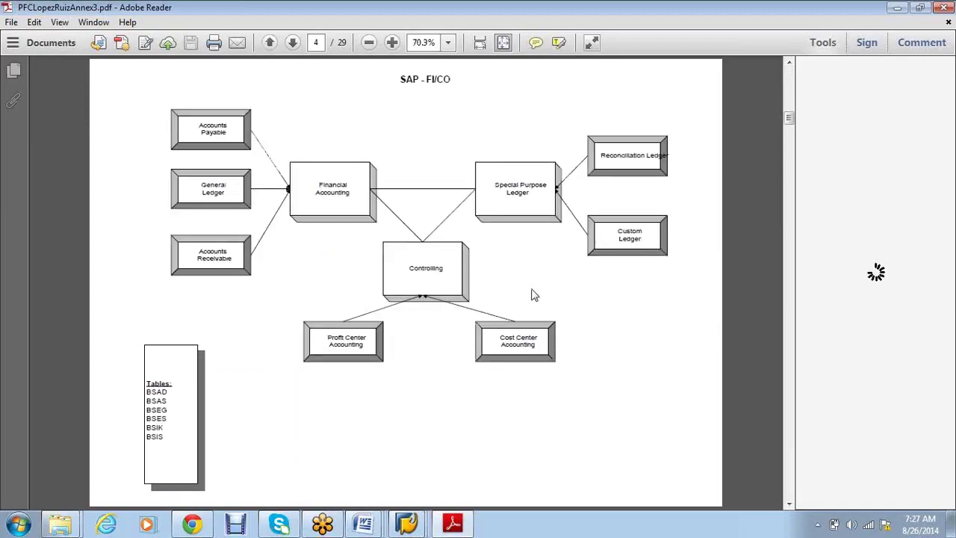
pyautogui.scroll(-2, 533, 295)
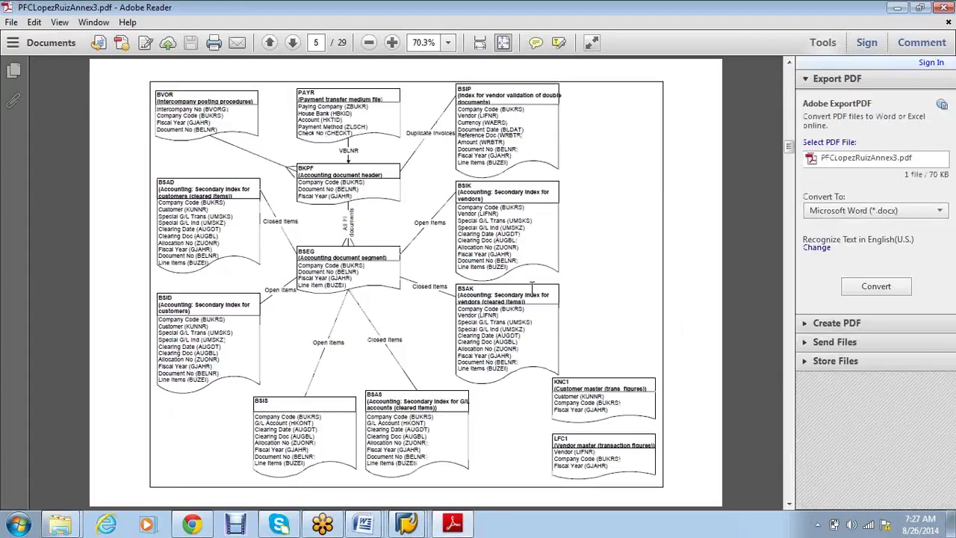
pyautogui.scroll(-3, 532, 289)
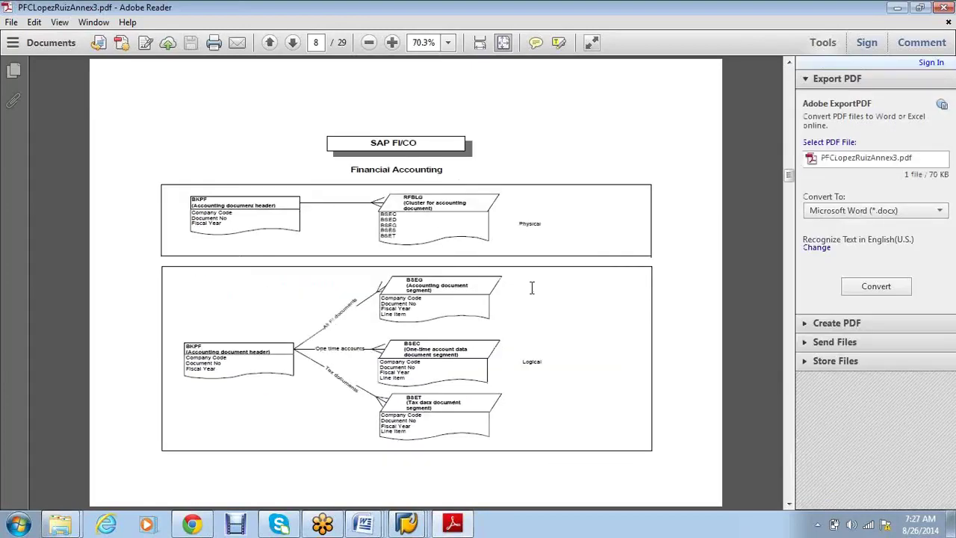
pyautogui.scroll(-3, 531, 288)
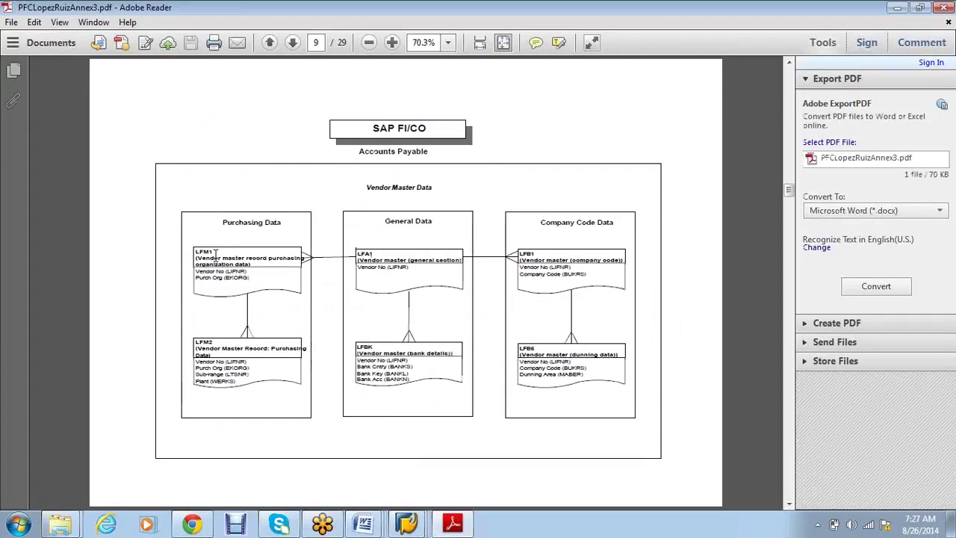
pyautogui.scroll(-1, 476, 296)
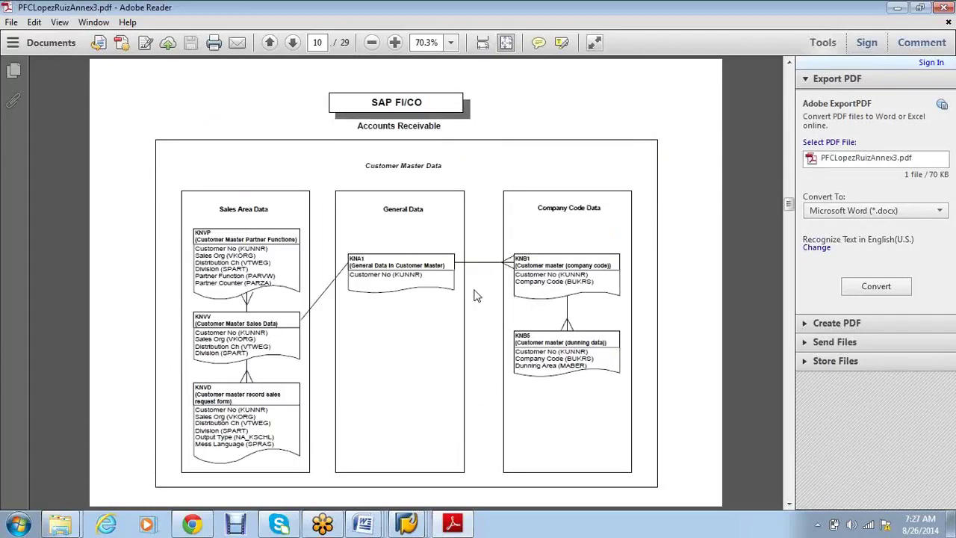
pyautogui.scroll(-4, 476, 296)
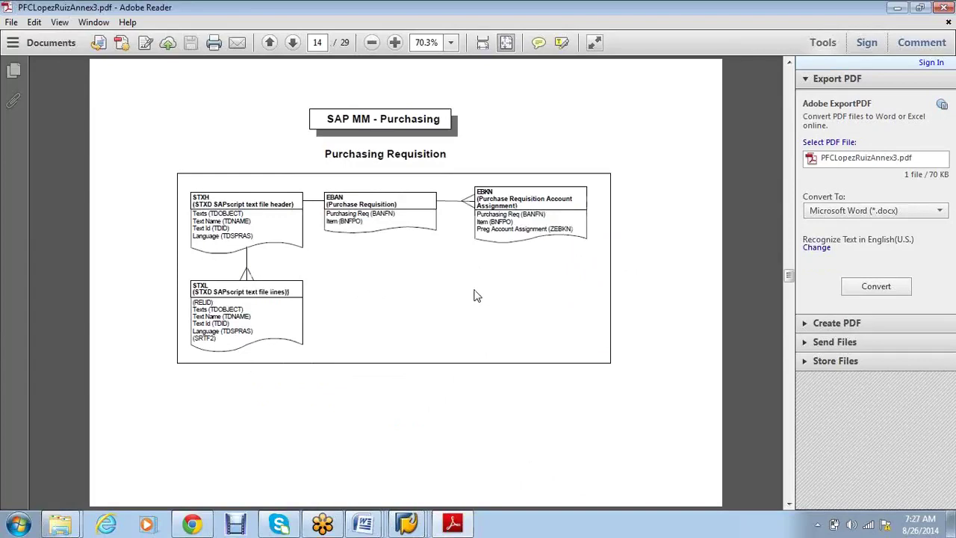
pyautogui.scroll(-1, 476, 296)
# Step: Review the Master Data Tables, SAP FI/CO overview and accounting document pages, and close the PDF and the DOCS to send folder
pyautogui.scroll(12, 476, 296)
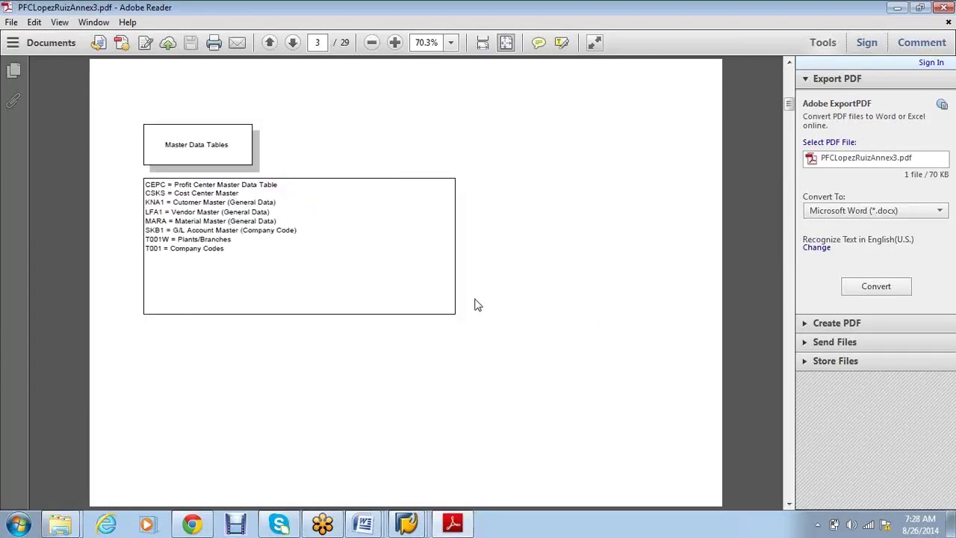
pyautogui.scroll(-2, 479, 303)
pyautogui.scroll(1, 479, 305)
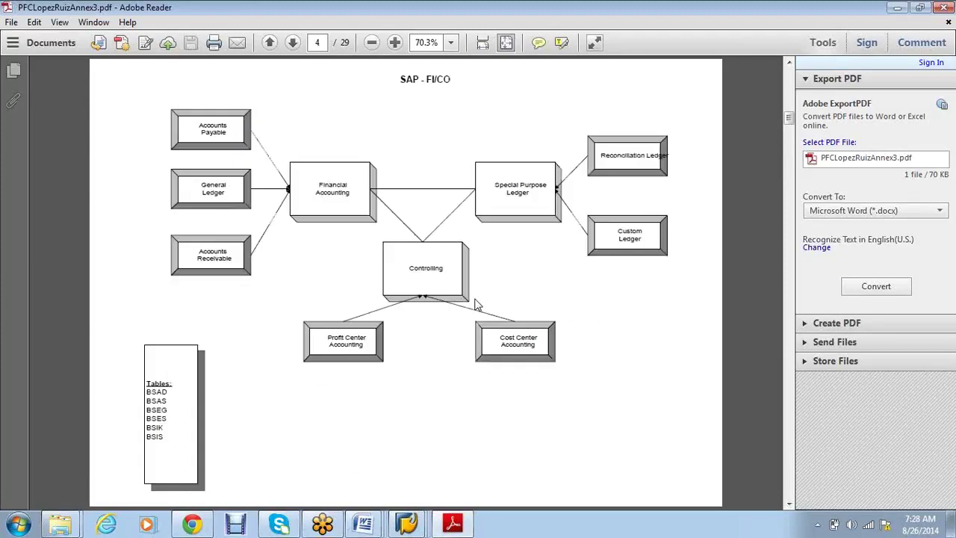
pyautogui.scroll(-1, 478, 305)
pyautogui.scroll(-1, 478, 306)
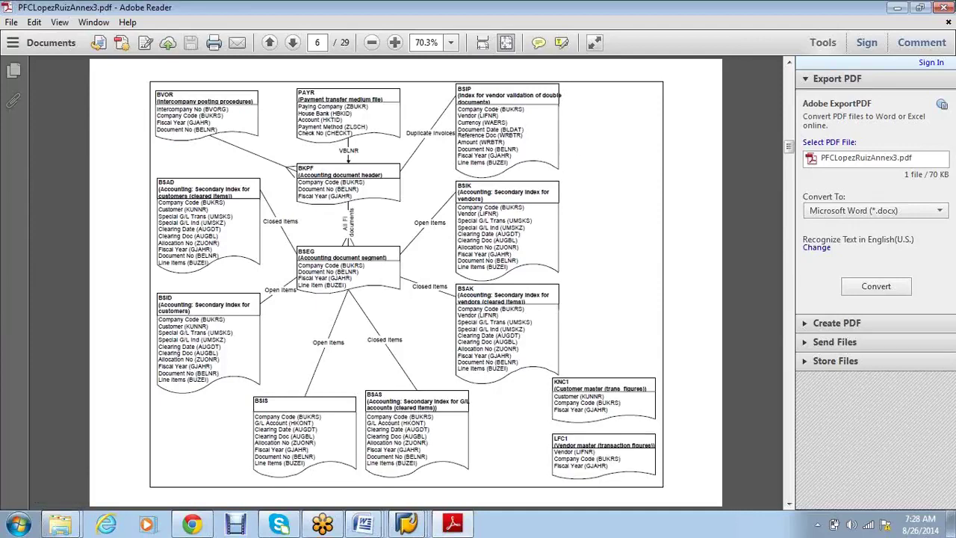
pyautogui.click(929, 6)
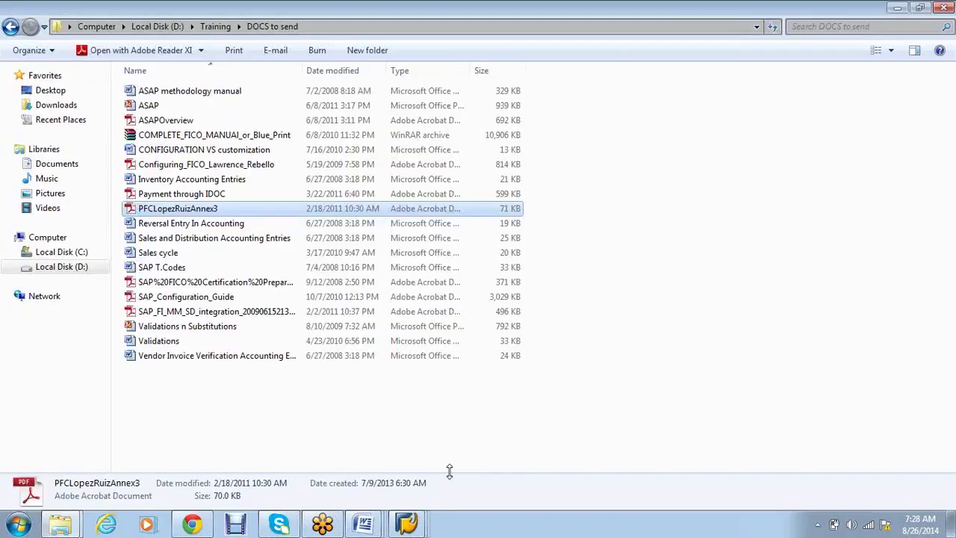
pyautogui.click(939, 7)
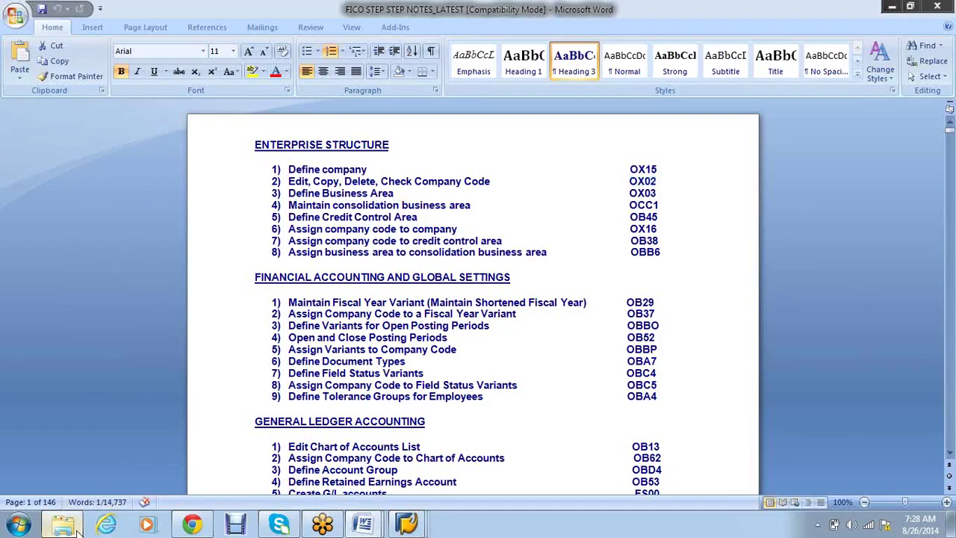
# Step: Browse the SAP Documents and Training folders on Local Disk (D:) in Windows Explorer, and close the window
pyautogui.click(63, 525)
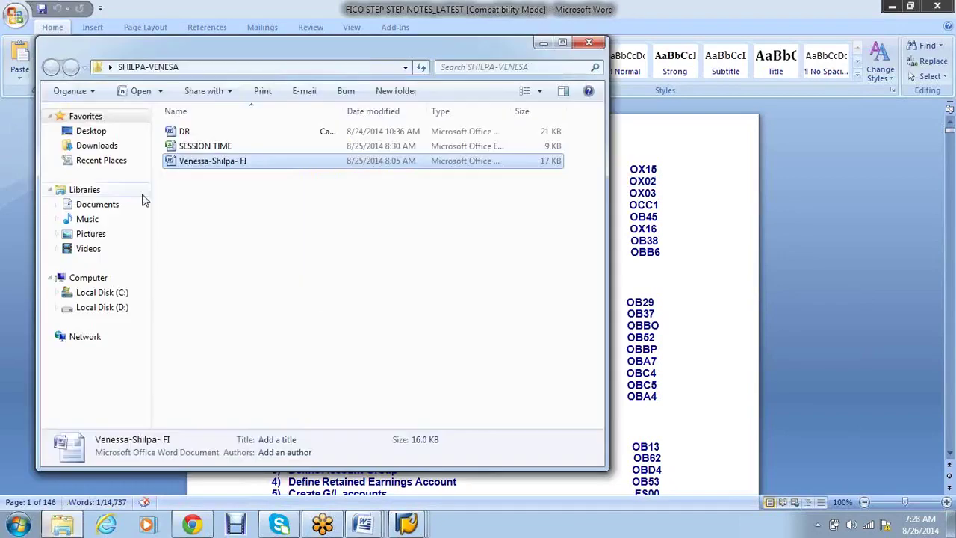
pyautogui.click(103, 307)
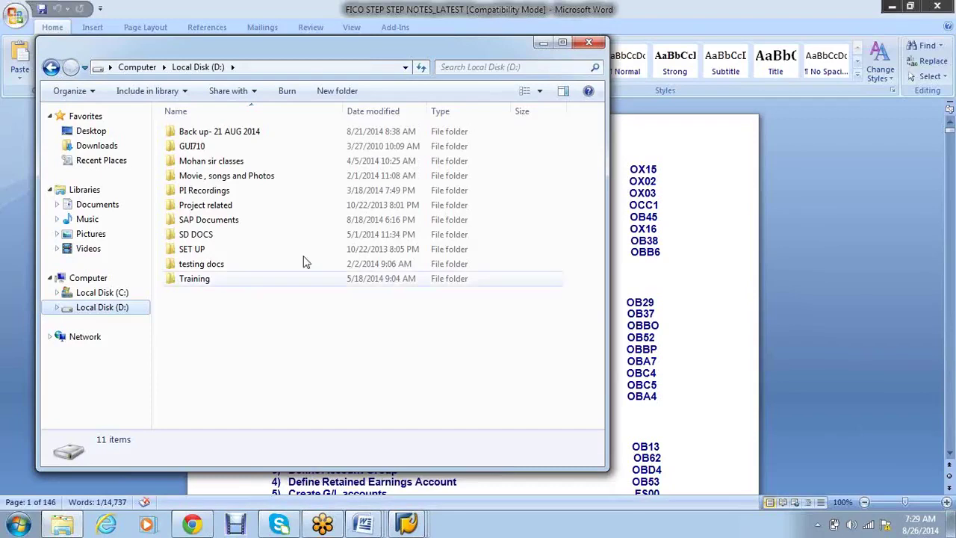
pyautogui.click(229, 225)
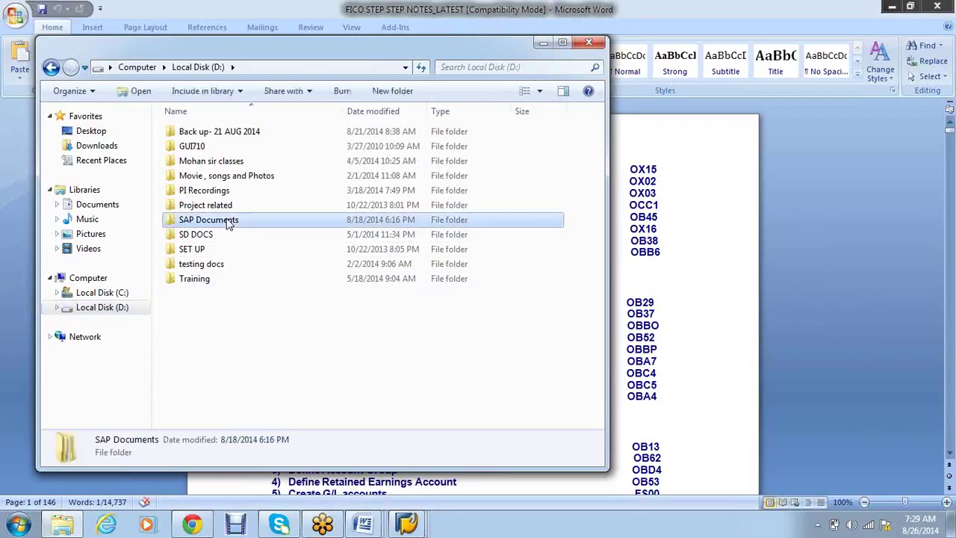
pyautogui.doubleClick(229, 225)
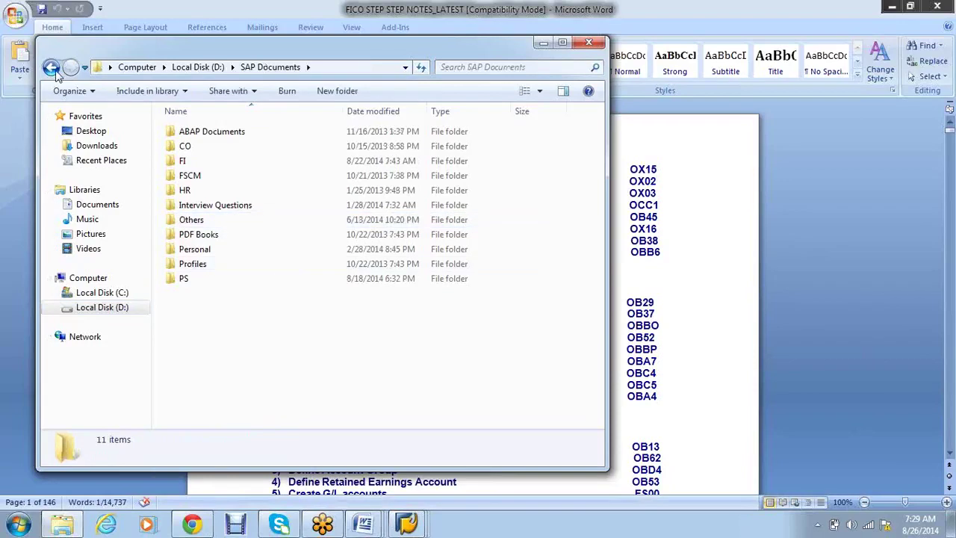
pyautogui.press('BackSpace')
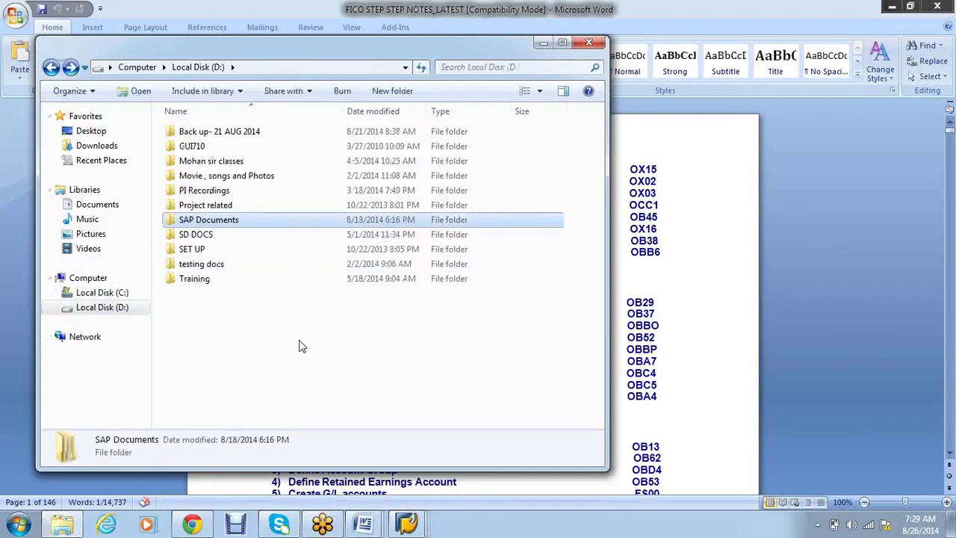
pyautogui.doubleClick(226, 281)
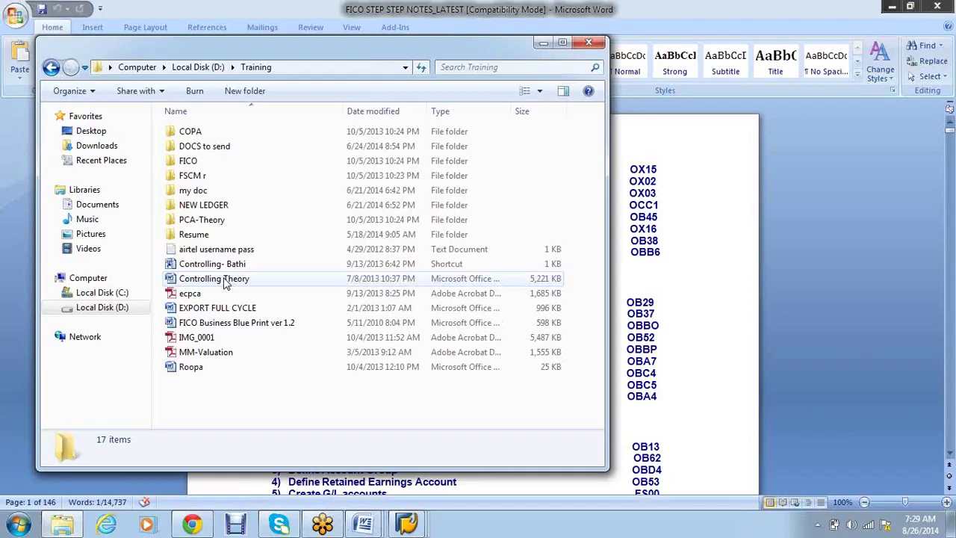
pyautogui.click(589, 42)
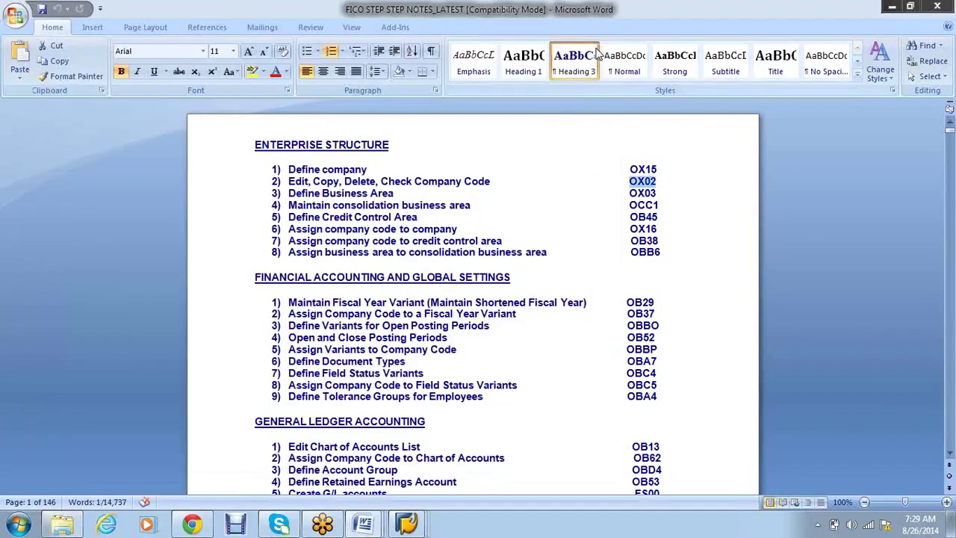
# Step: Switch to the SAP Performance Assistant window with the Company field help and close it
pyautogui.click(816, 215)
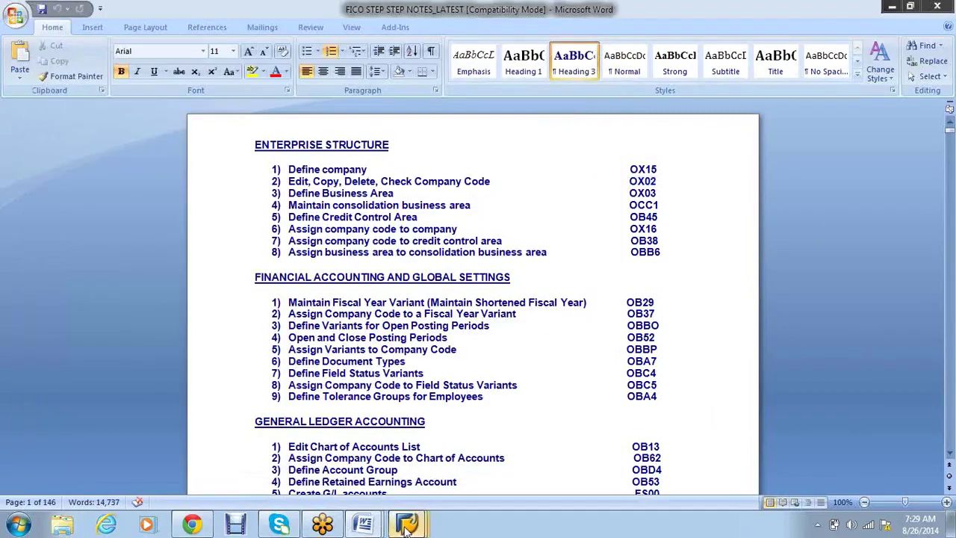
pyautogui.click(407, 526)
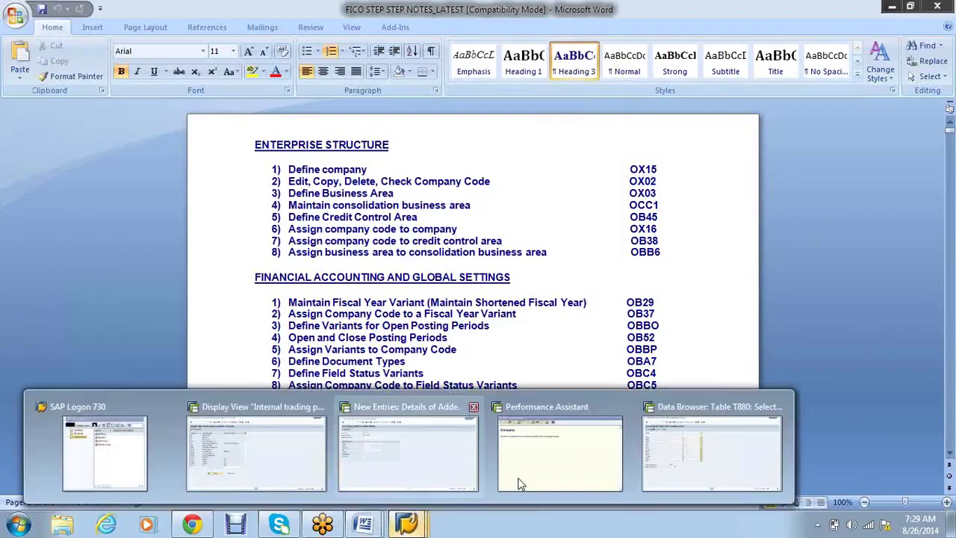
pyautogui.click(607, 468)
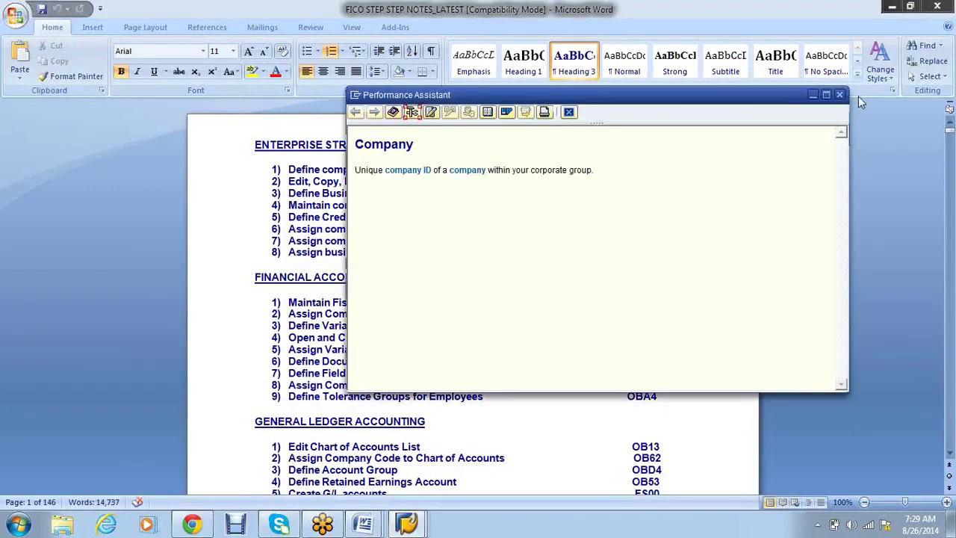
pyautogui.click(840, 94)
# Step: Switch to the Data Browser session for table T880 and exit it completely to the SAP Easy Access screen
pyautogui.moveTo(408, 525)
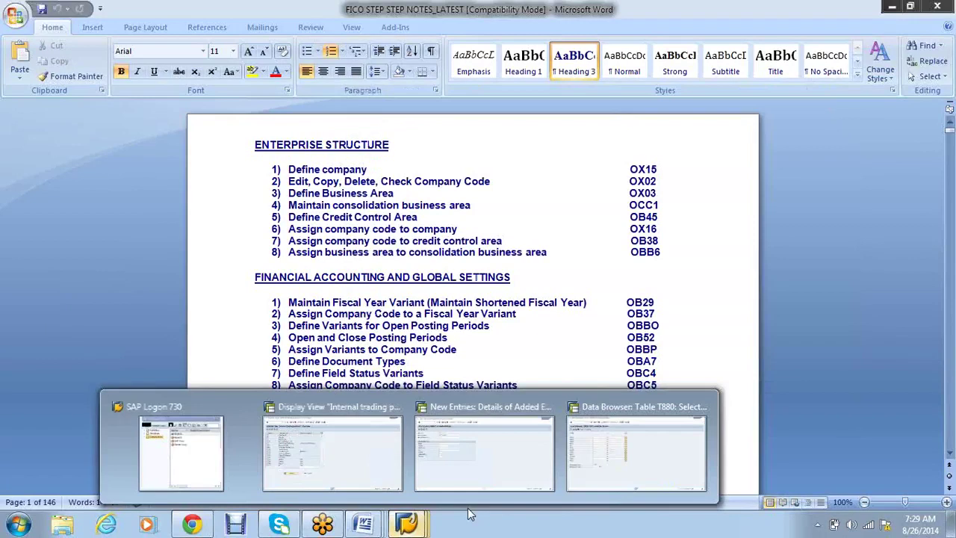
pyautogui.click(637, 452)
pyautogui.click(218, 37)
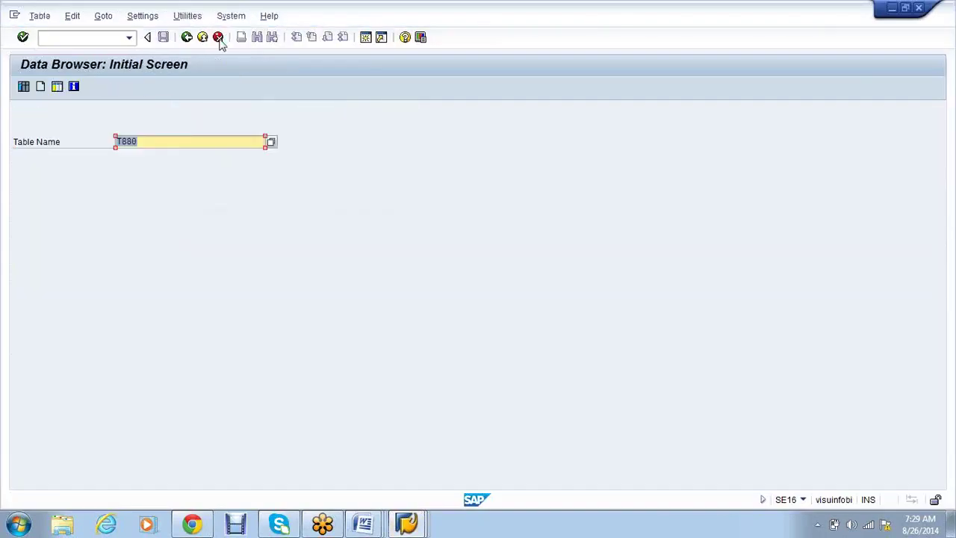
pyautogui.click(218, 37)
# Step: Switch to the New Entries session for company AB1000 and enter the company's street
pyautogui.click(405, 517)
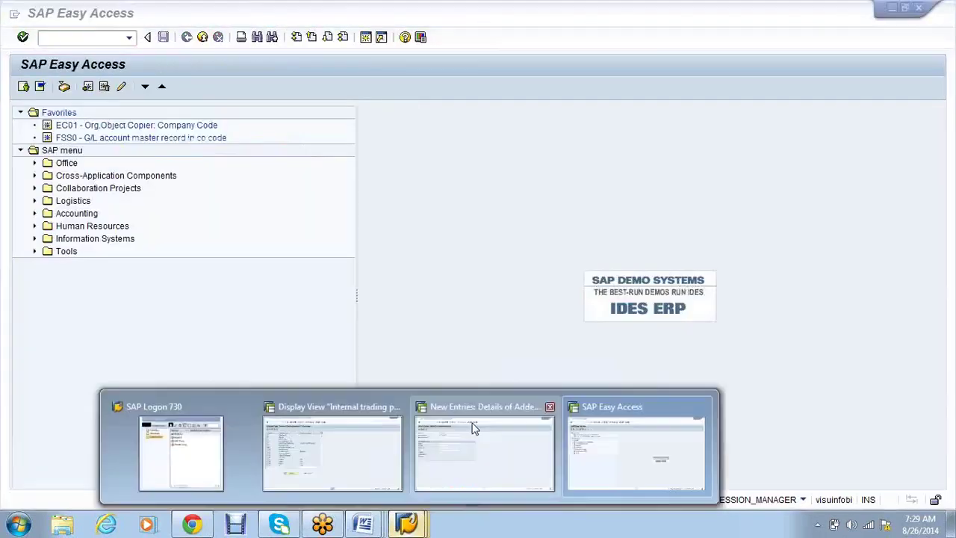
pyautogui.click(473, 428)
pyautogui.press('Tab')
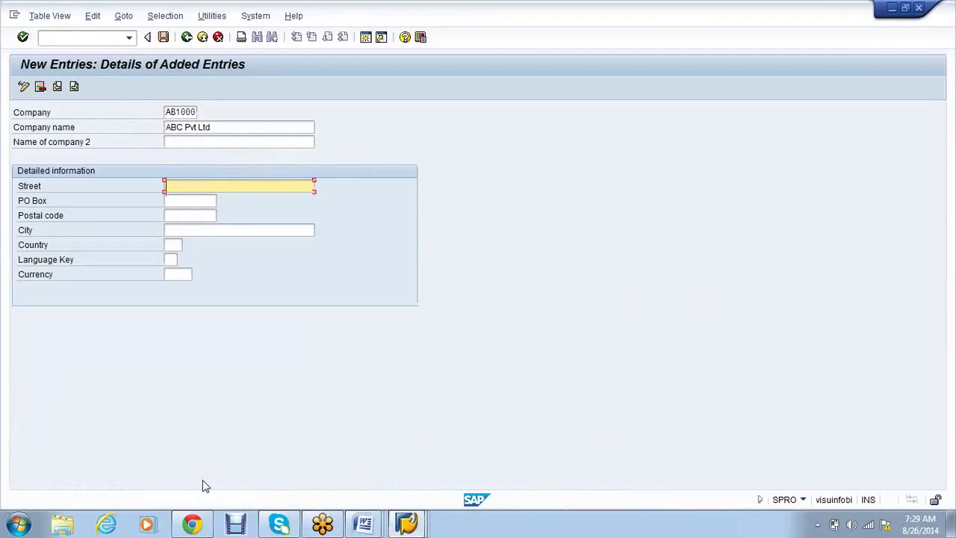
pyautogui.write('MG ROAD')
pyautogui.press('Tab')
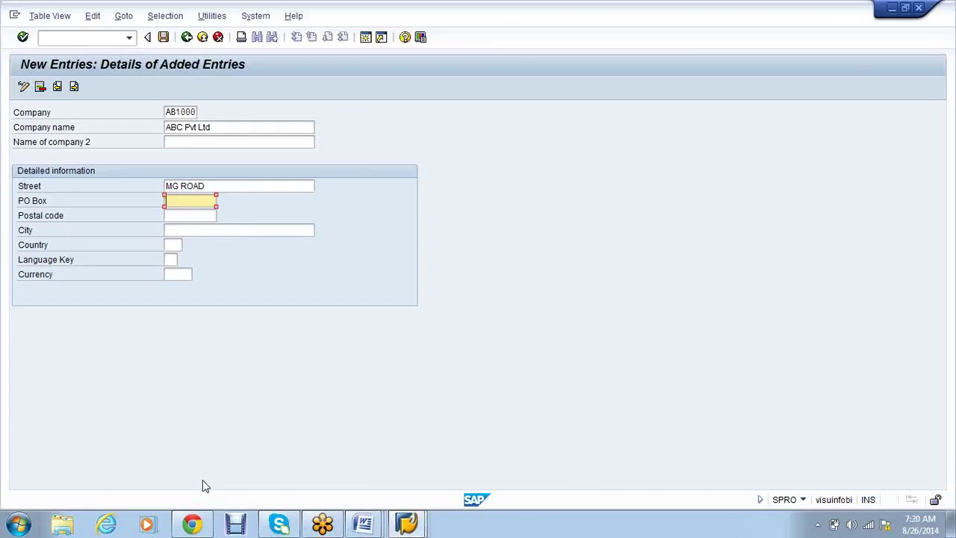
# Step: Enter the PO box and postal code for company AB1000, and set the city to Bangalore
pyautogui.write('223311')
pyautogui.press('Tab')
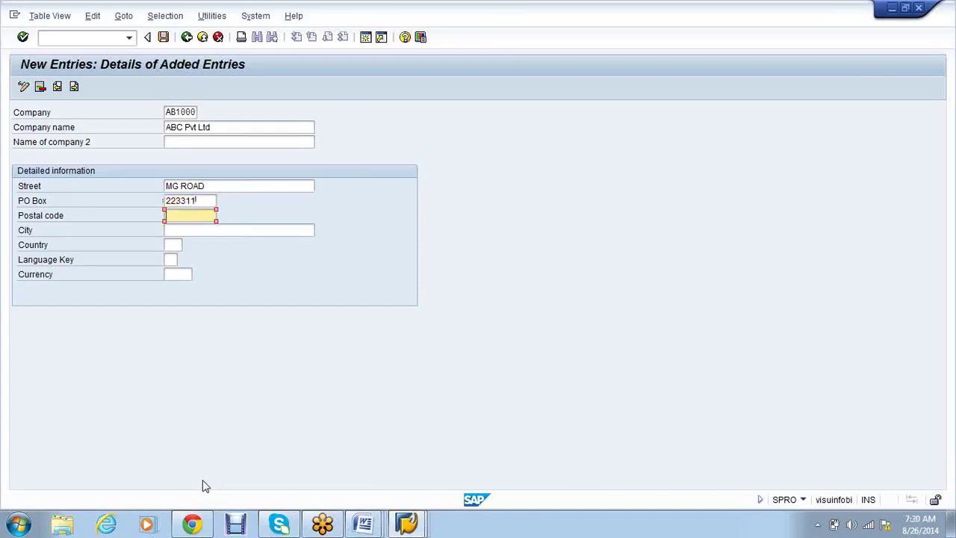
pyautogui.write('223311')
pyautogui.press('Tab')
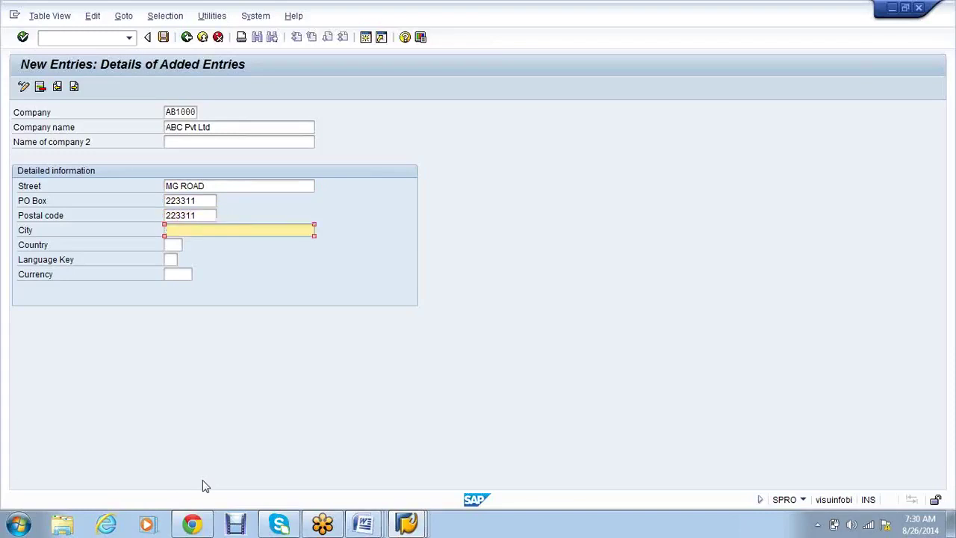
pyautogui.write('B')
pyautogui.press('Down')
pyautogui.press('Return')
pyautogui.press('Tab')
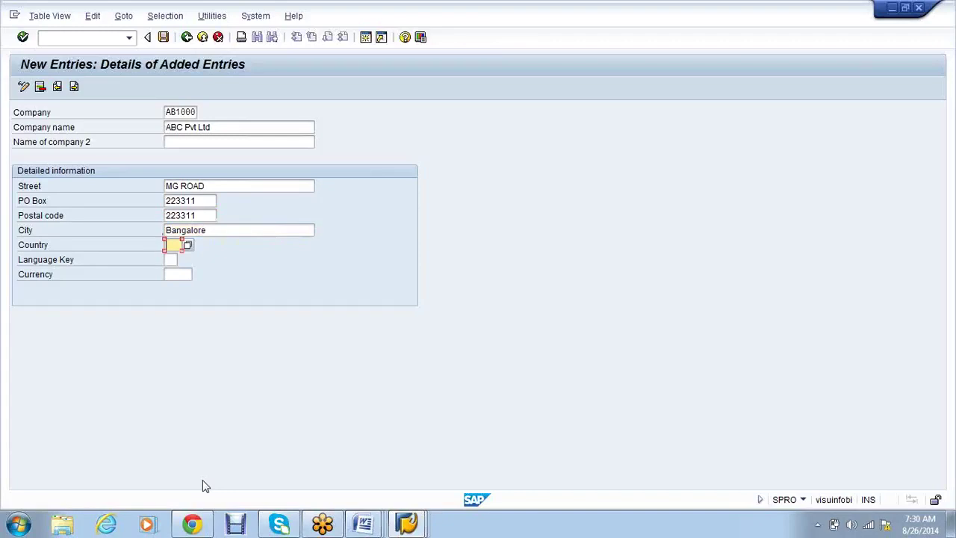
pyautogui.click(223, 184)
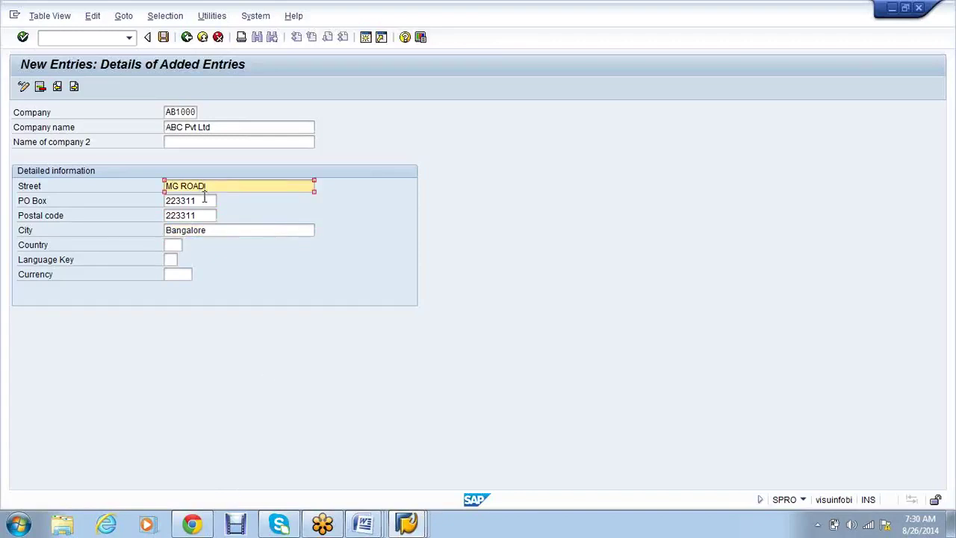
pyautogui.click(227, 228)
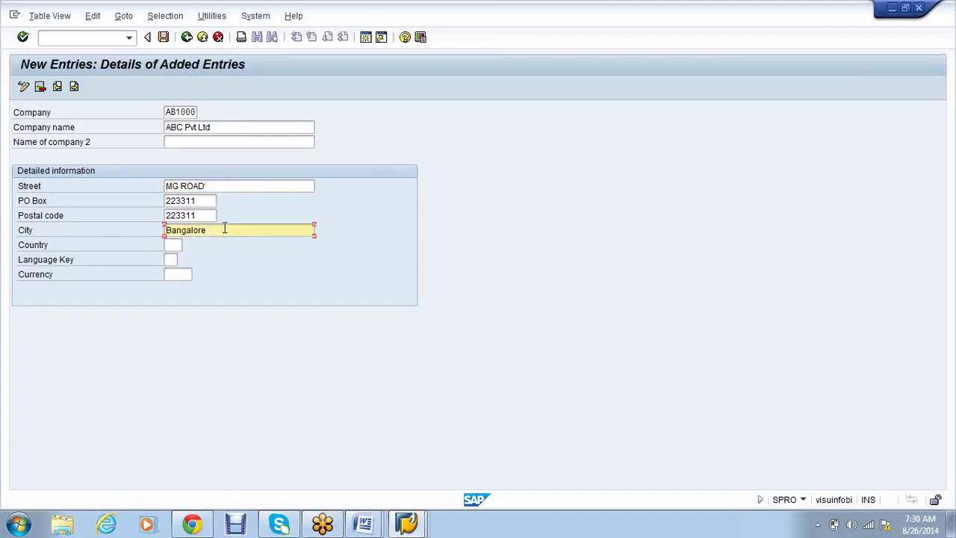
pyautogui.click(281, 187)
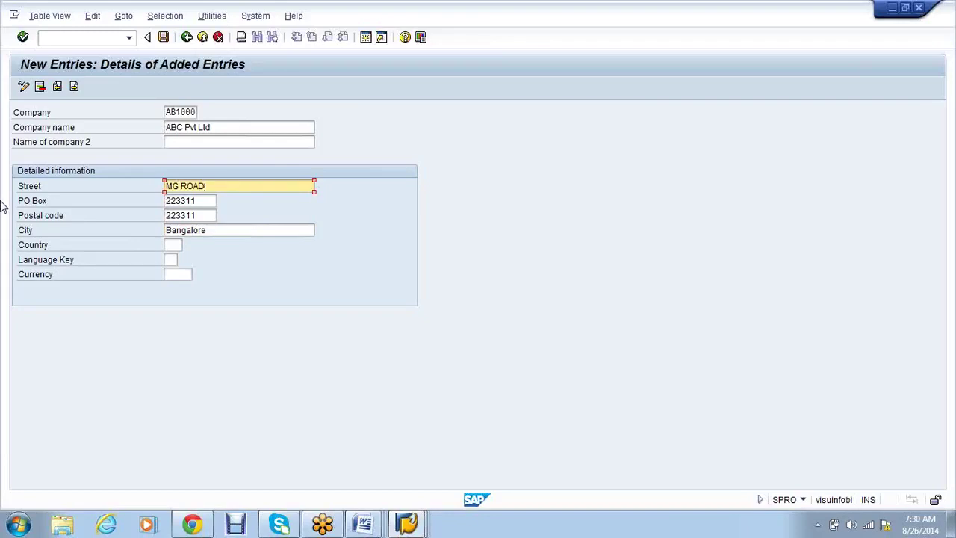
pyautogui.click(171, 246)
pyautogui.click(174, 259)
pyautogui.click(181, 274)
pyautogui.click(172, 259)
# Step: Browse the list of possible country keys for company AB1000's Country field and close it without choosing an entry
pyautogui.click(172, 246)
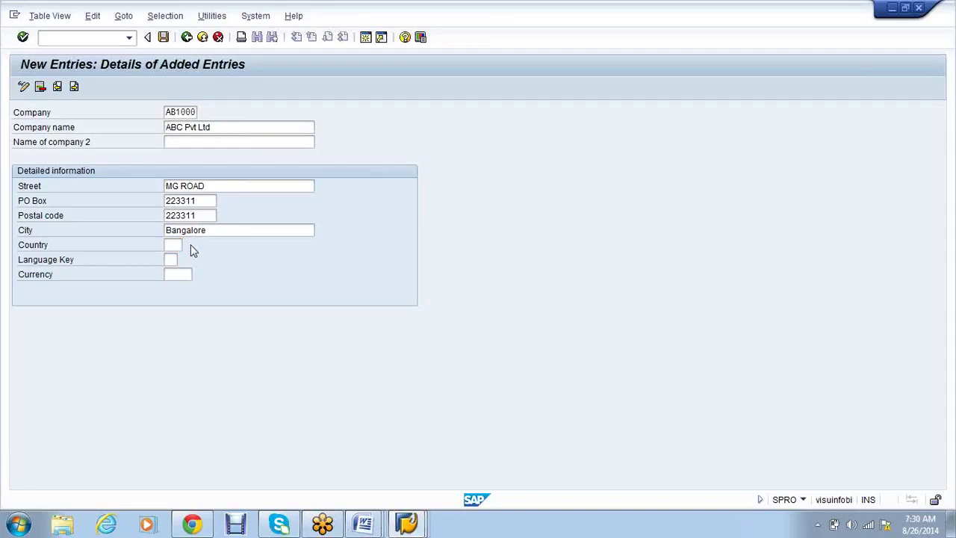
pyautogui.press('F4')
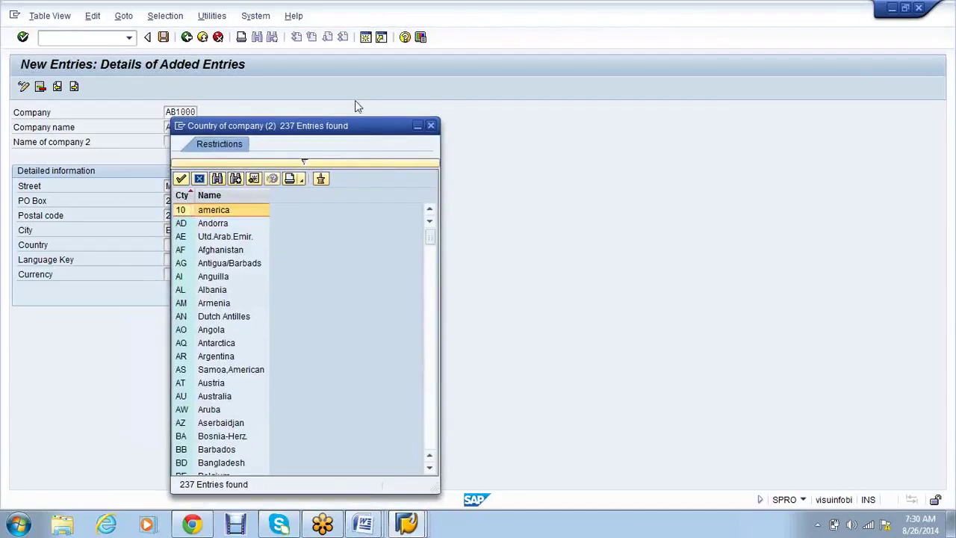
pyautogui.scroll(-6, 276, 213)
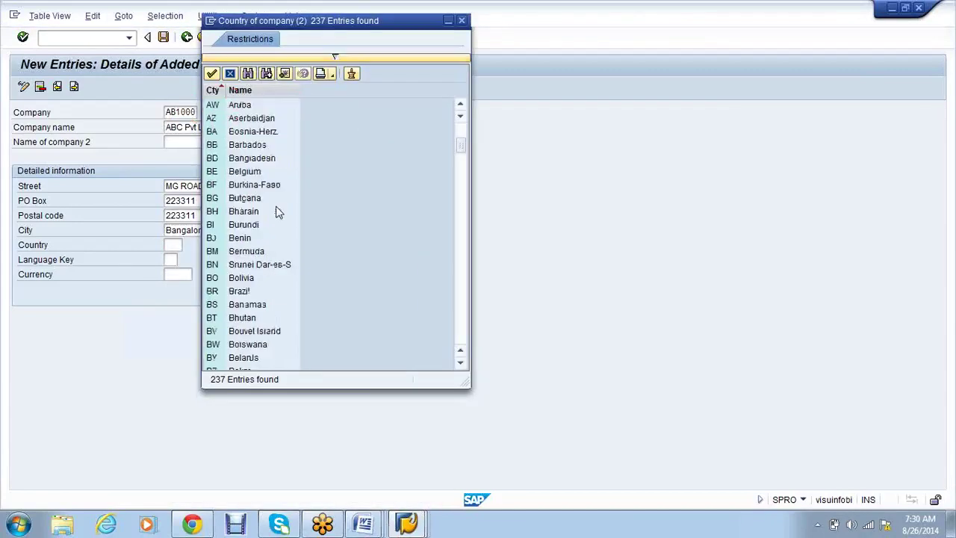
pyautogui.scroll(-3, 277, 212)
pyautogui.scroll(-14, 276, 213)
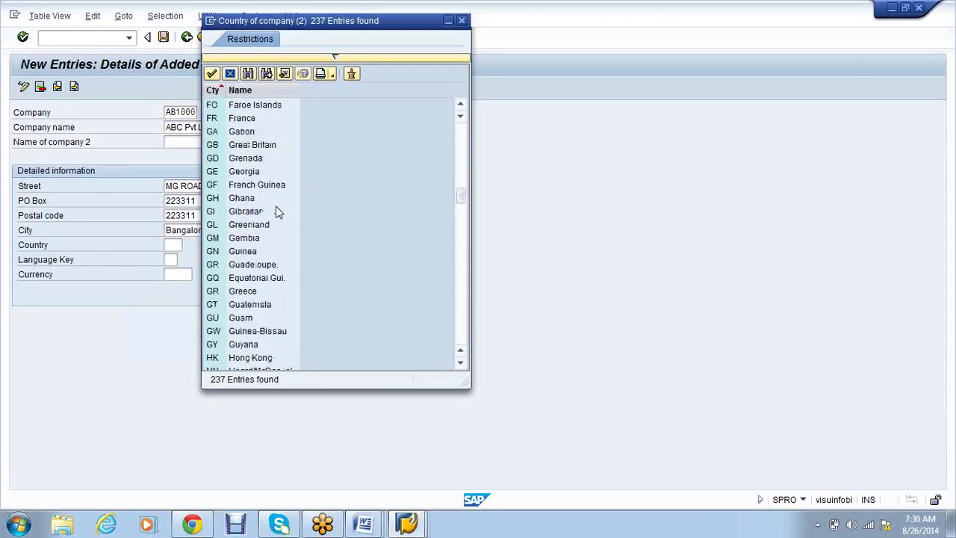
pyautogui.scroll(20, 276, 213)
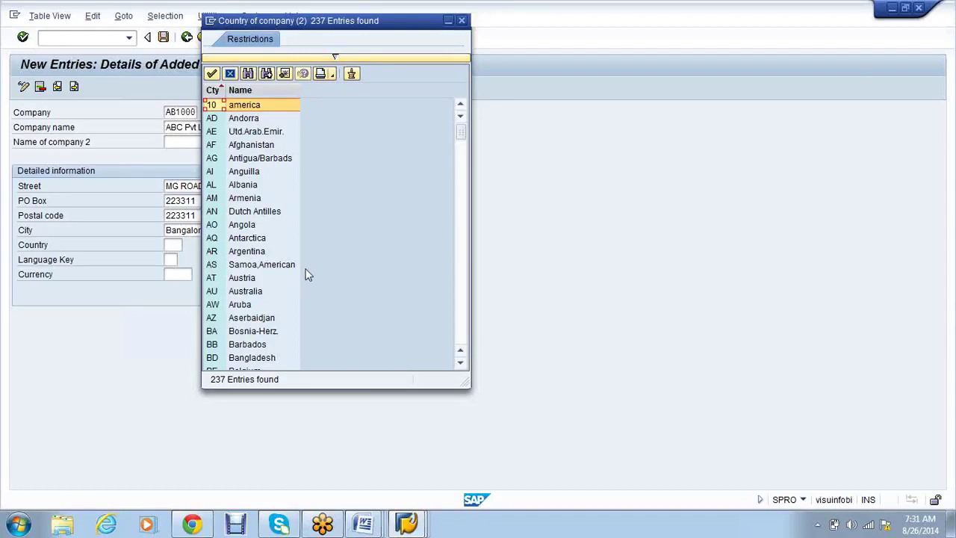
pyautogui.scroll(-7, 309, 275)
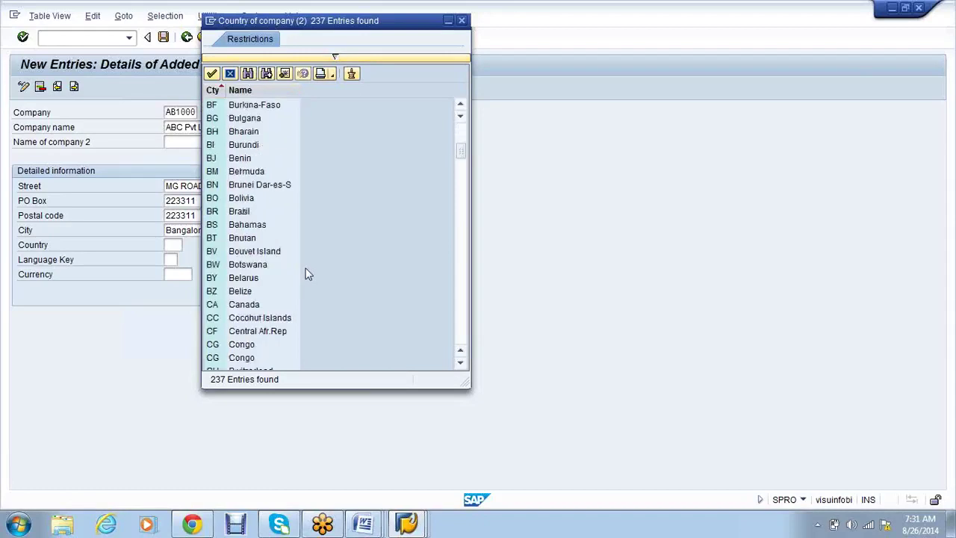
pyautogui.scroll(-3, 308, 275)
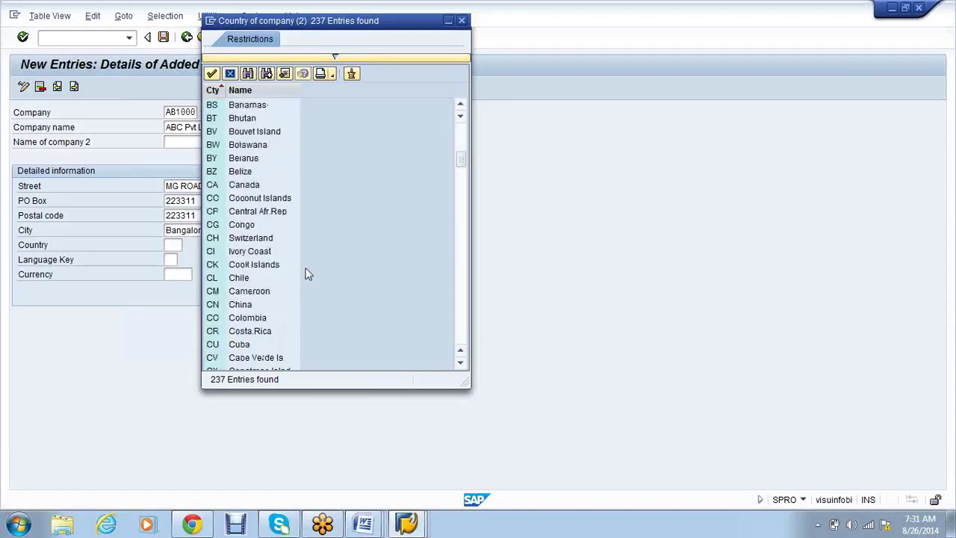
pyautogui.scroll(-3, 309, 275)
pyautogui.scroll(13, 309, 275)
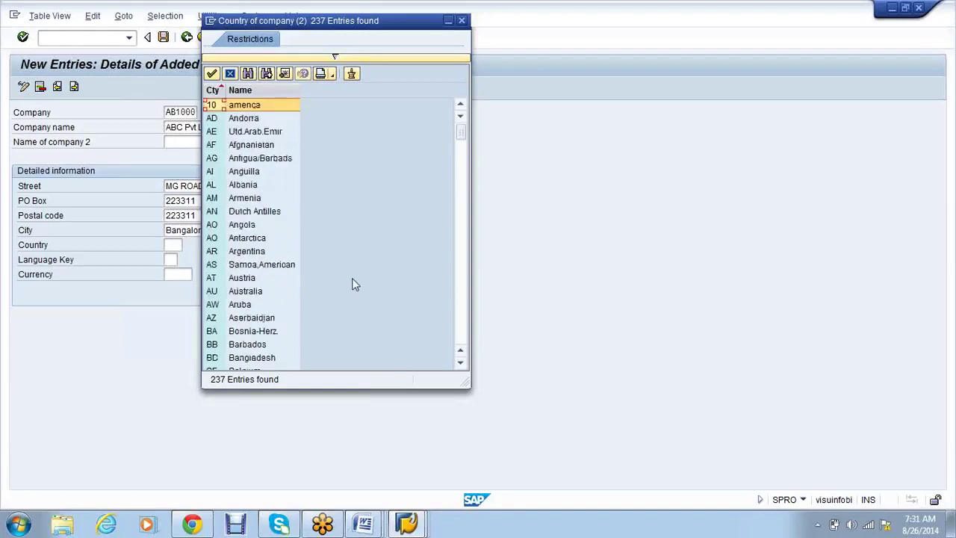
pyautogui.click(462, 21)
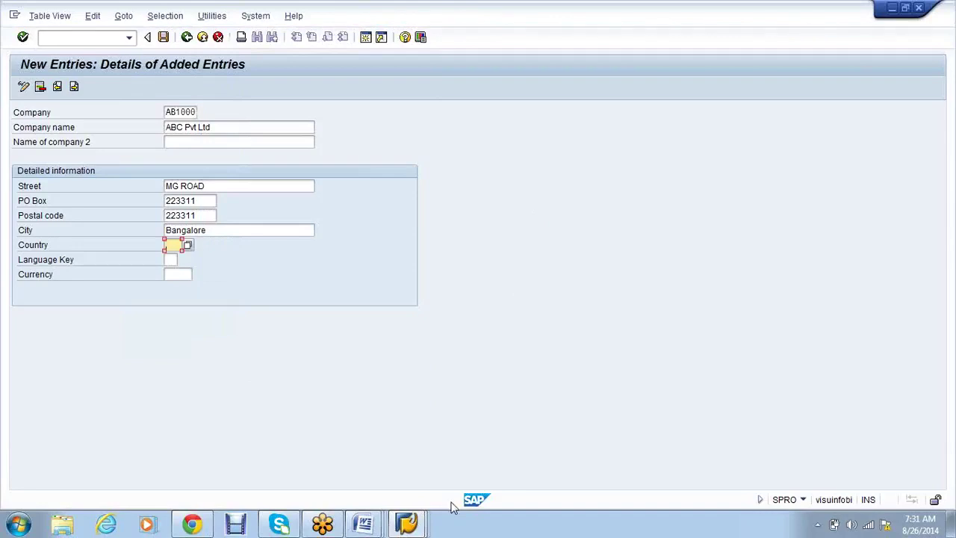
# Step: Switch to the SAP Easy Access session, run transaction SPRO and open the SAP Reference IMG
pyautogui.moveTo(408, 525)
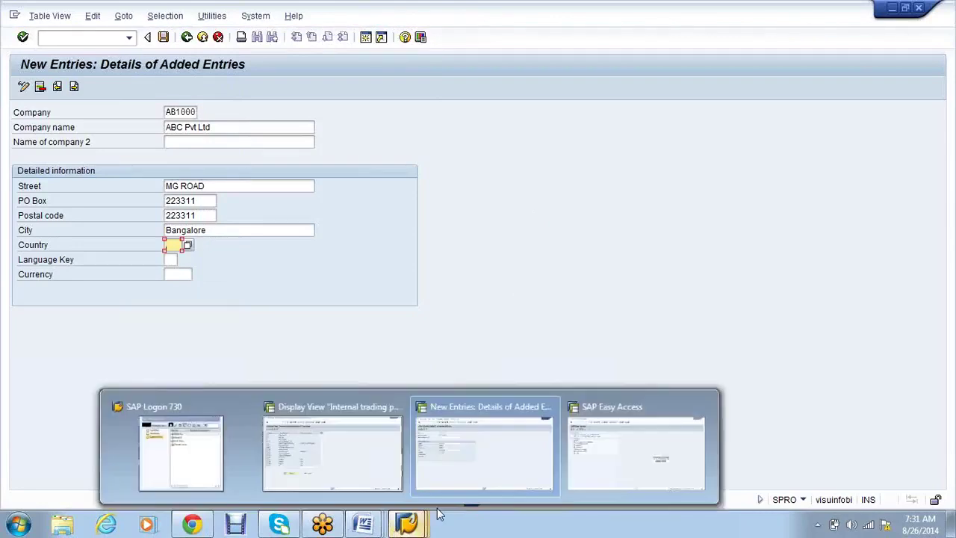
pyautogui.click(599, 467)
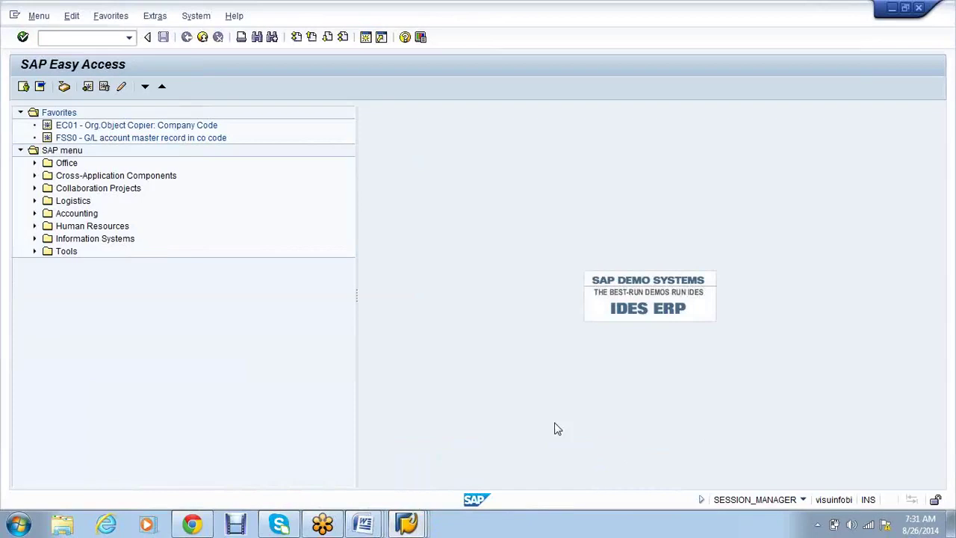
pyautogui.write('spro')
pyautogui.press('Return')
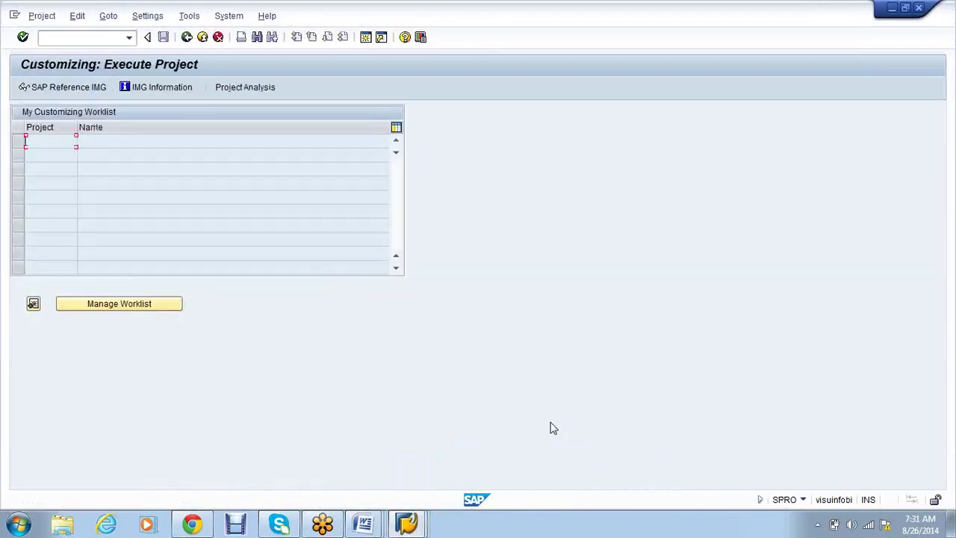
pyautogui.click(75, 88)
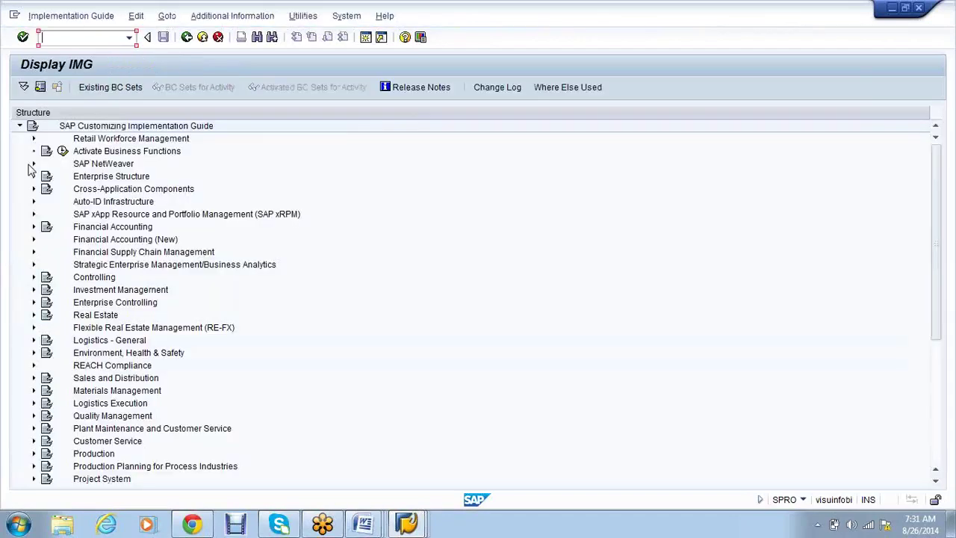
# Step: Expand SAP NetWeaver, General Settings and Set Countries in the IMG, and execute Define Countries in mySAP Systems
pyautogui.click(30, 168)
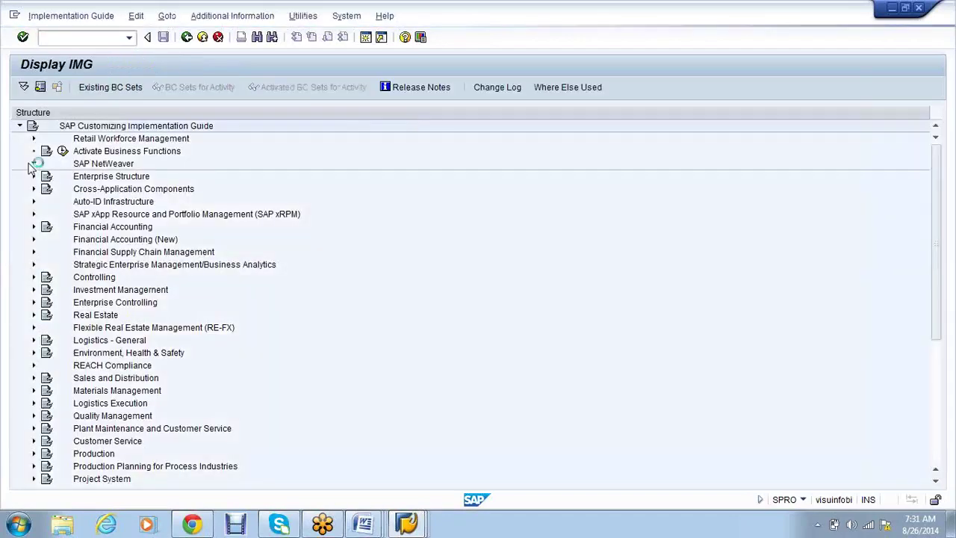
pyautogui.click(47, 177)
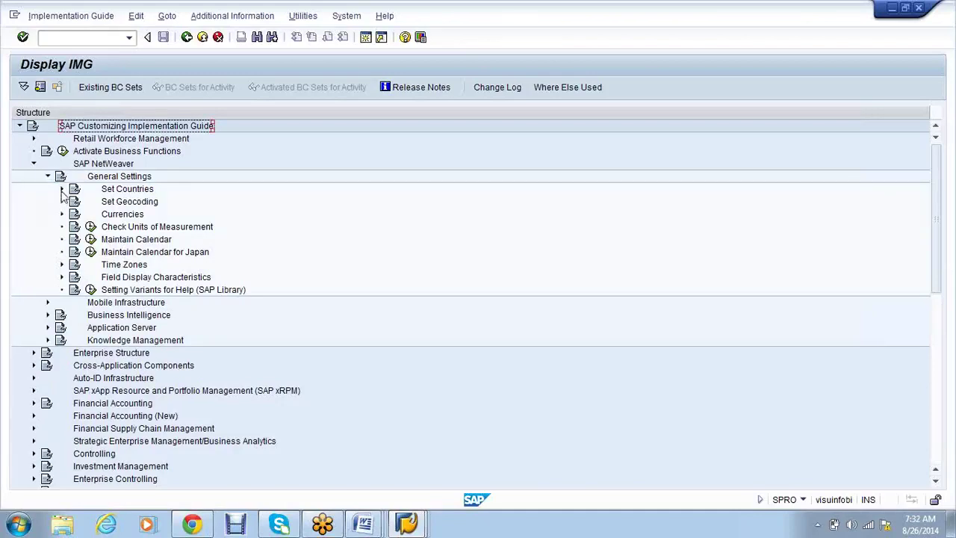
pyautogui.click(62, 189)
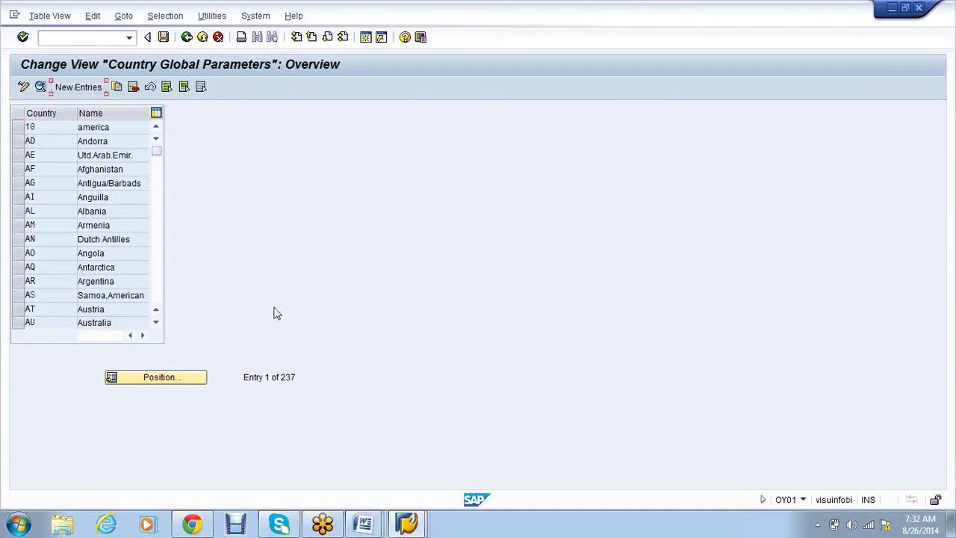
# Step: View the blank new-entry form for a country and return to the Country Global Parameters overview
pyautogui.press('F5')
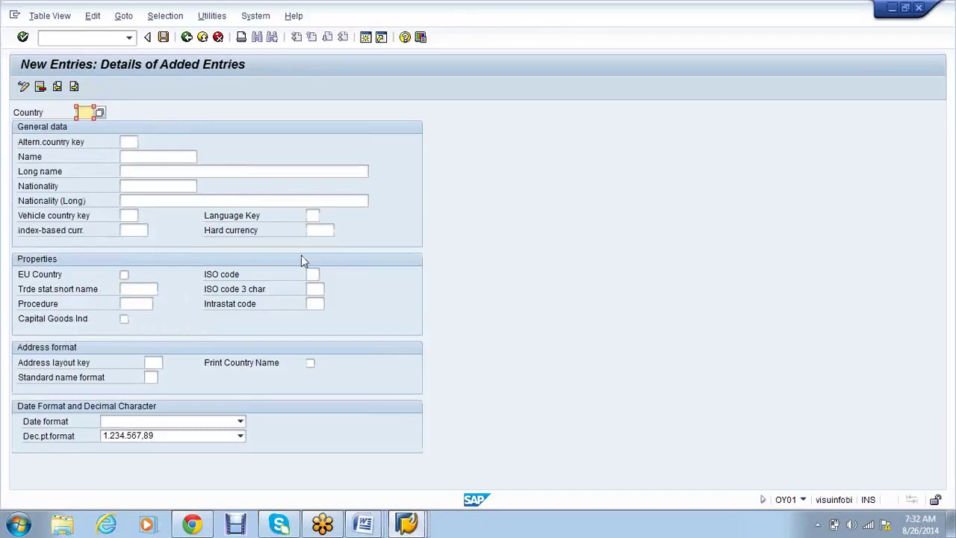
pyautogui.click(184, 41)
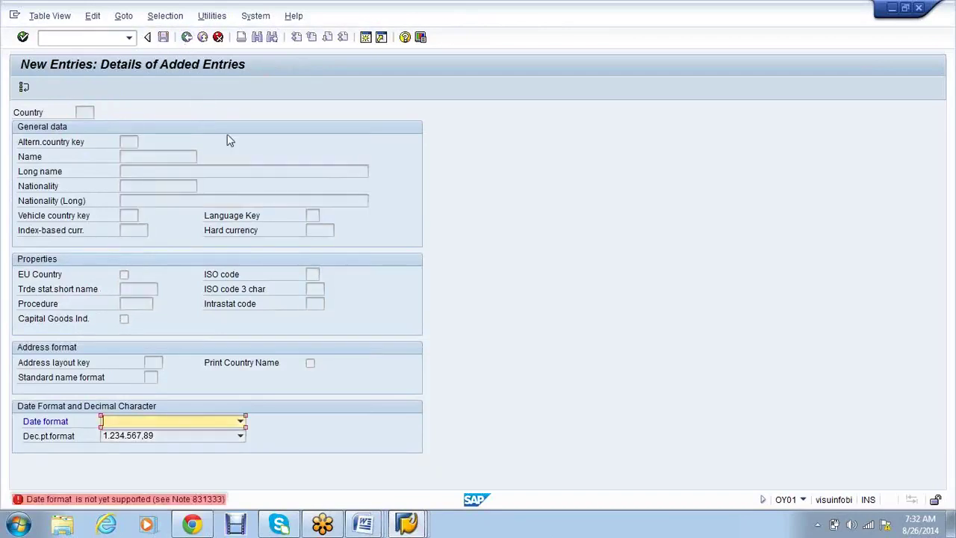
pyautogui.press('Return')
# Step: Position the country overview at IN and open the global parameter details for India
pyautogui.click(147, 380)
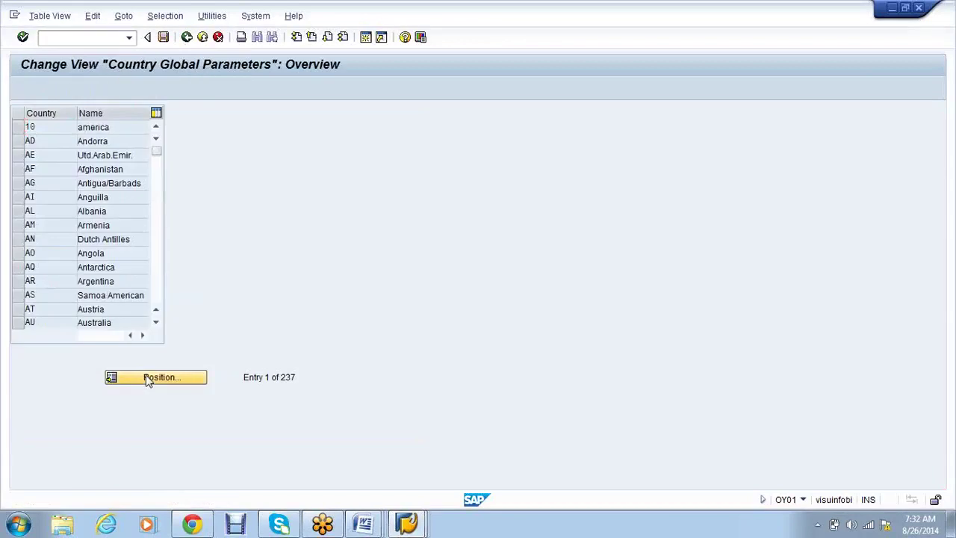
pyautogui.write('in')
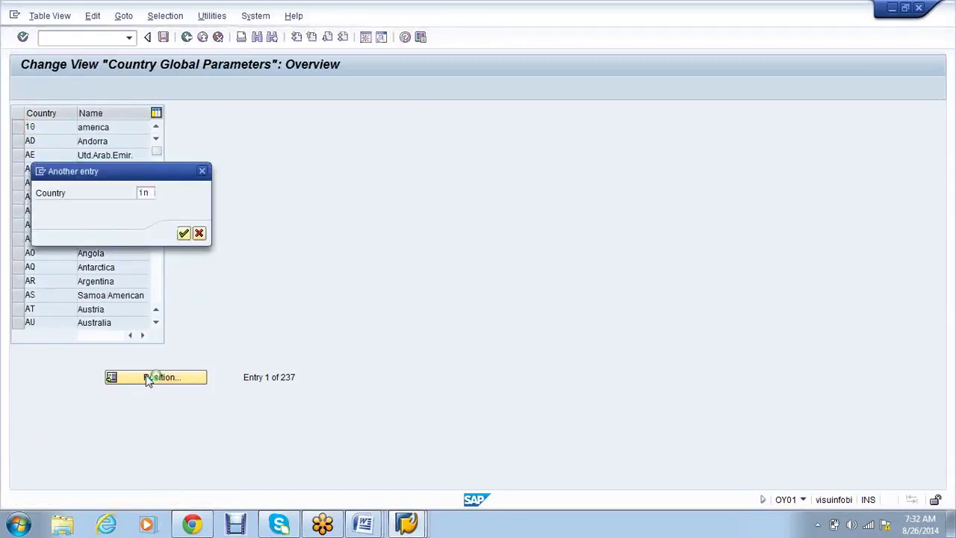
pyautogui.press('Return')
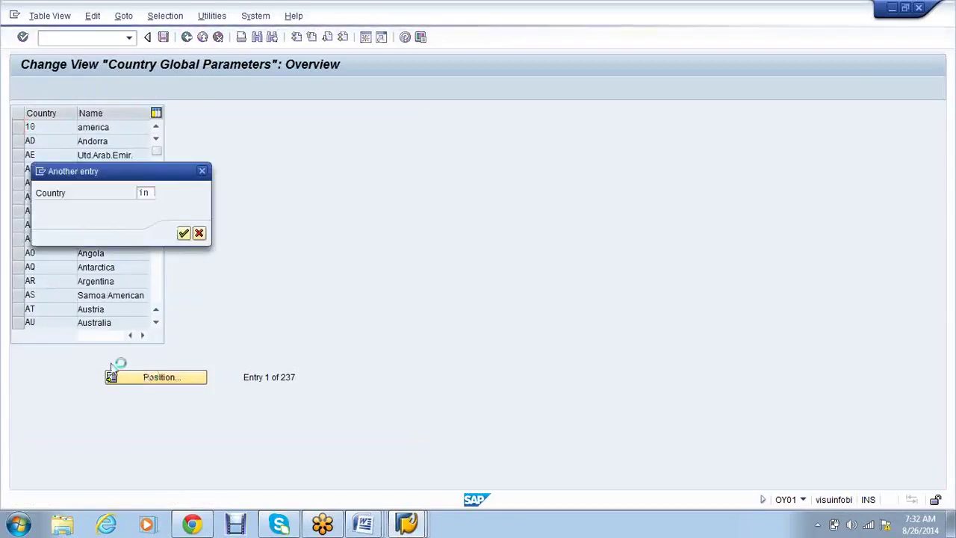
pyautogui.doubleClick(104, 133)
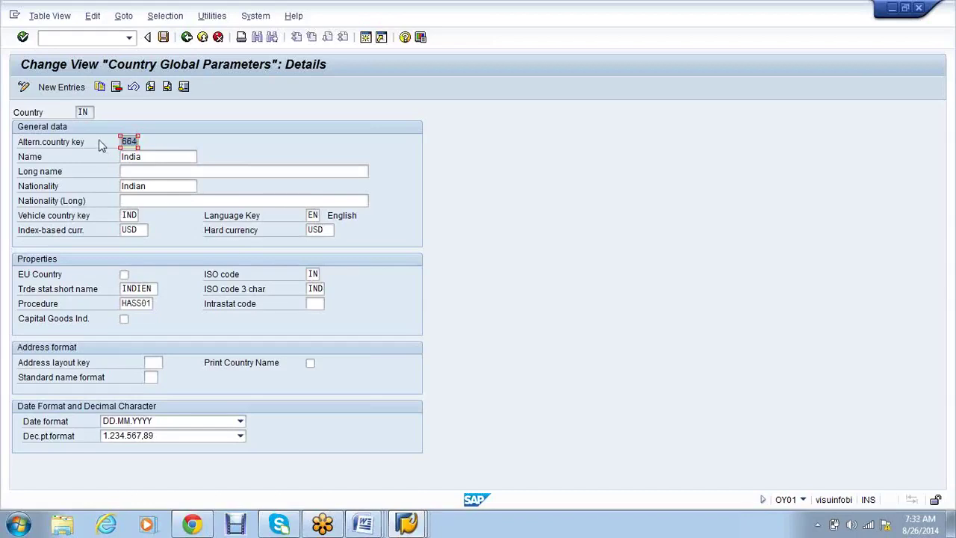
pyautogui.click(83, 112)
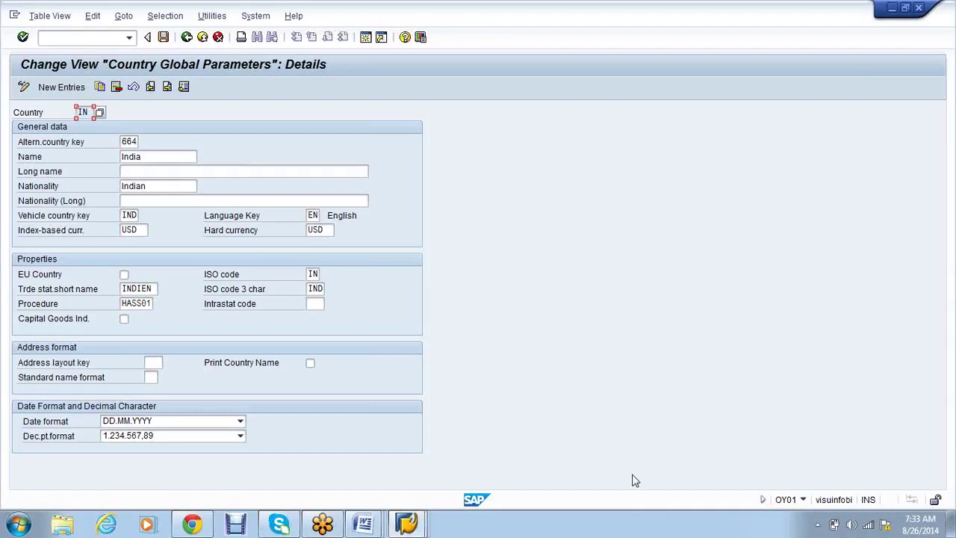
# Step: Leave the country global parameters for the Display IMG screen and switch to the New Entries session for company AB1000
pyautogui.click(221, 38)
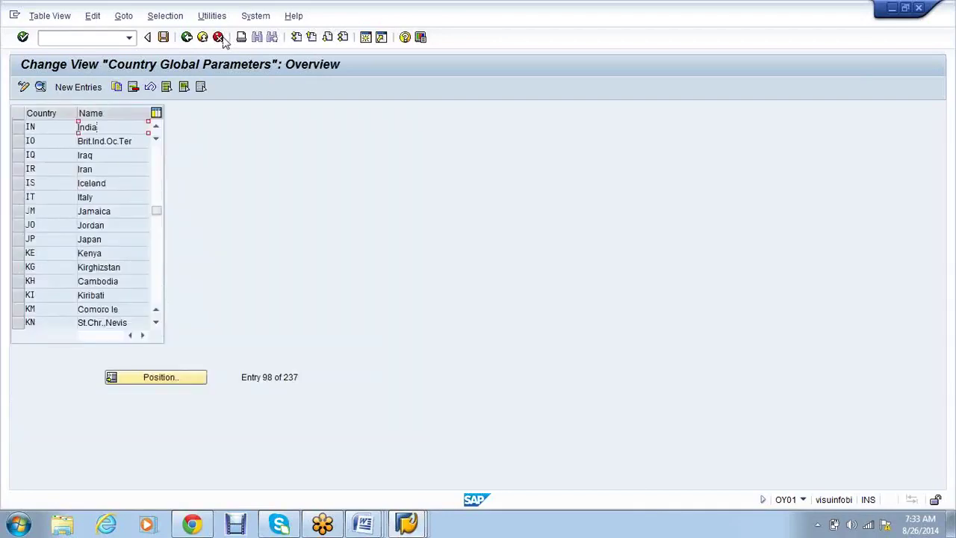
pyautogui.press('F12')
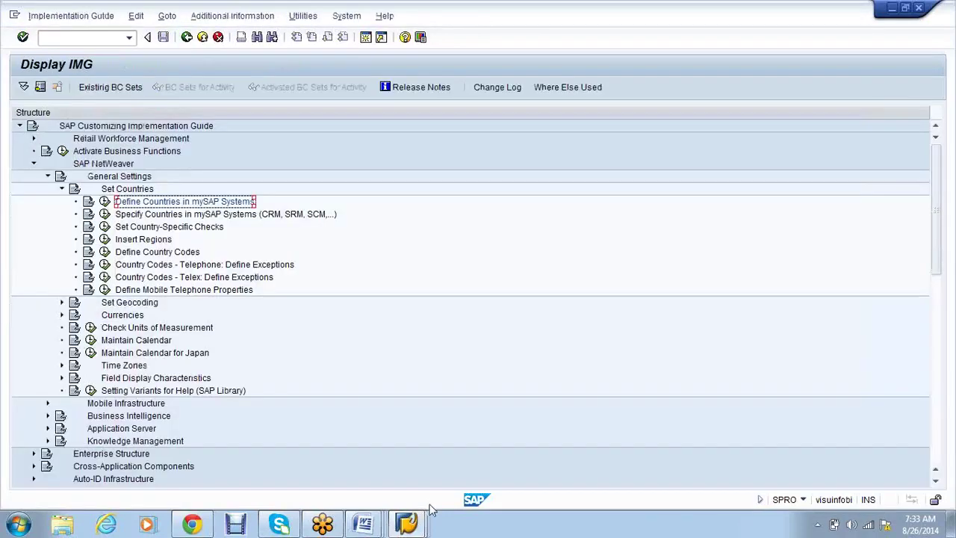
pyautogui.click(407, 526)
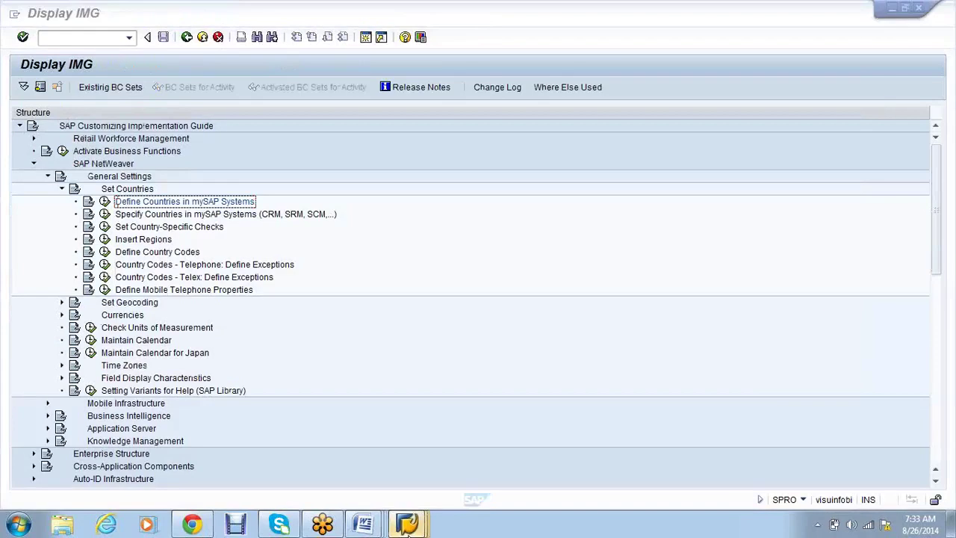
pyautogui.click(477, 448)
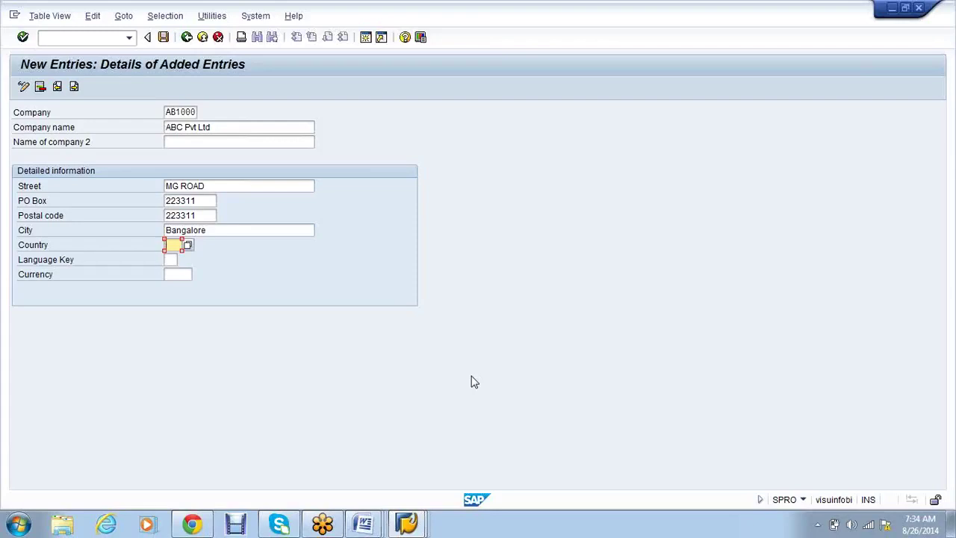
# Step: Review the Set Countries activities in the Display IMG session, then return to company AB1000 and set its country to IN
pyautogui.click(409, 528)
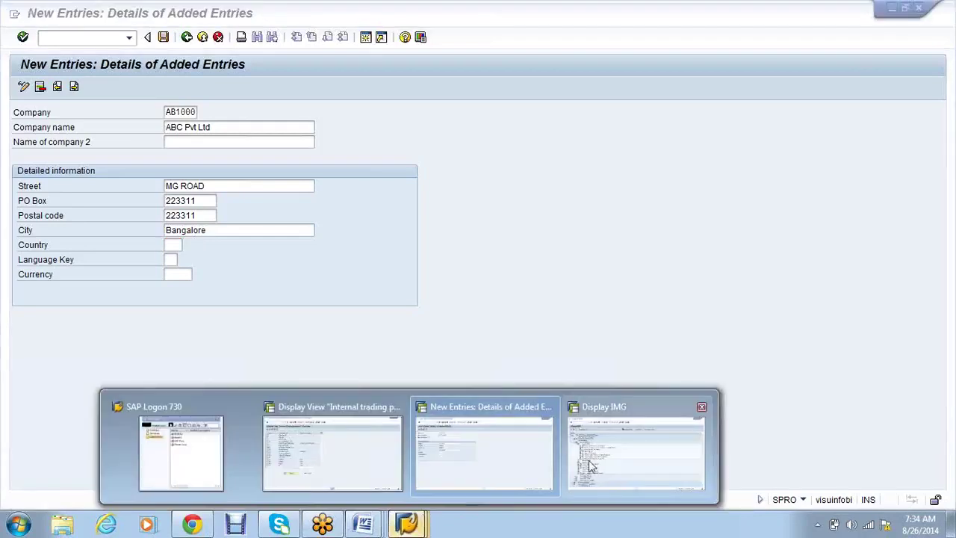
pyautogui.click(619, 463)
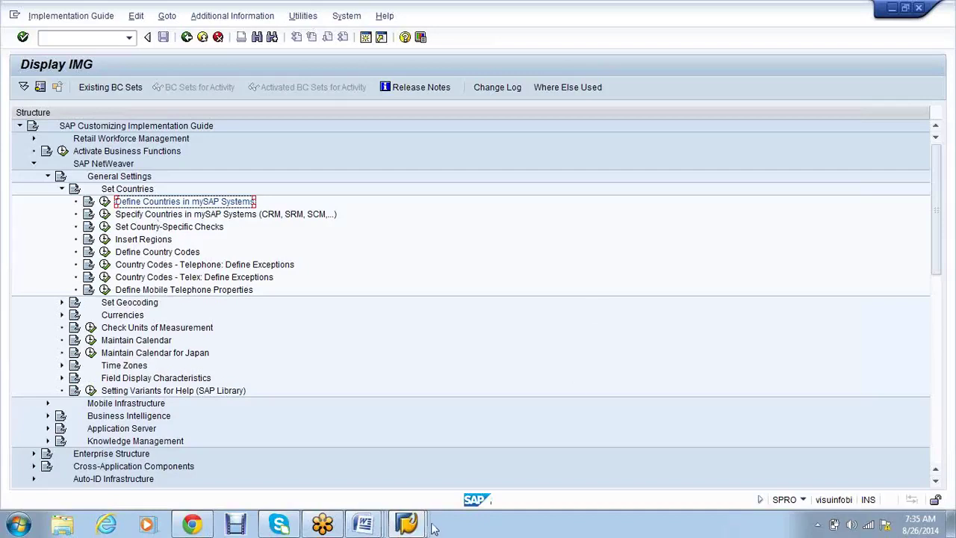
pyautogui.click(407, 526)
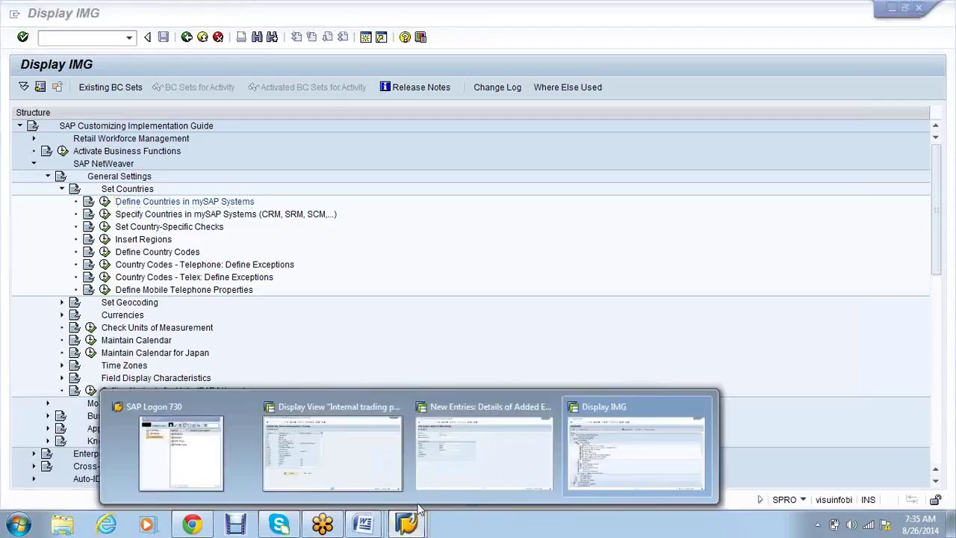
pyautogui.click(450, 461)
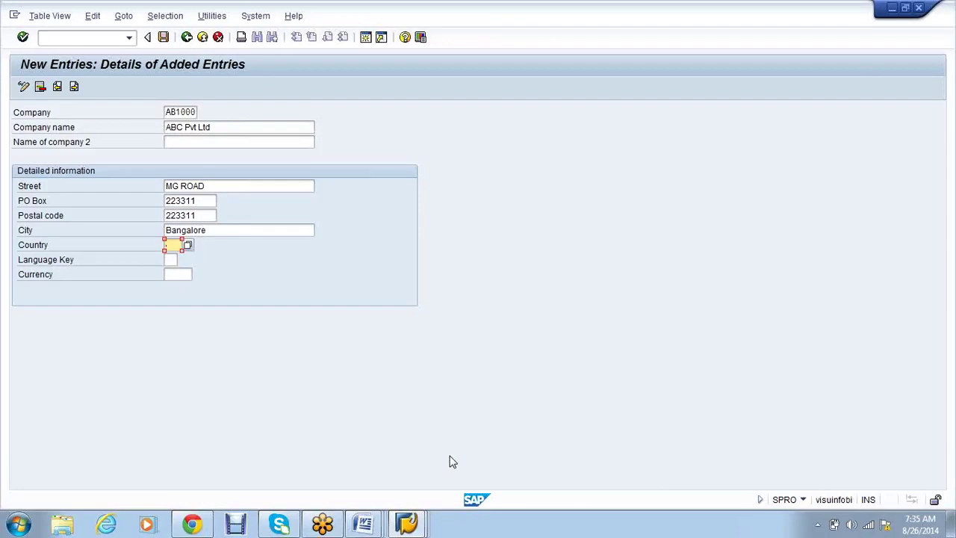
pyautogui.write('IN')
pyautogui.press('Tab')
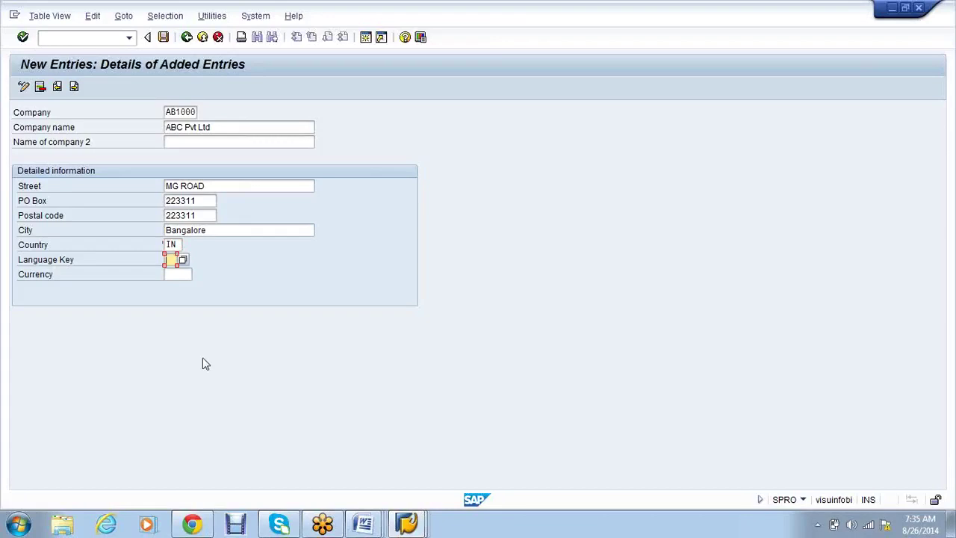
# Step: Set the language key of company AB1000 to EN (English) from the list of possible languages
pyautogui.press('Return')
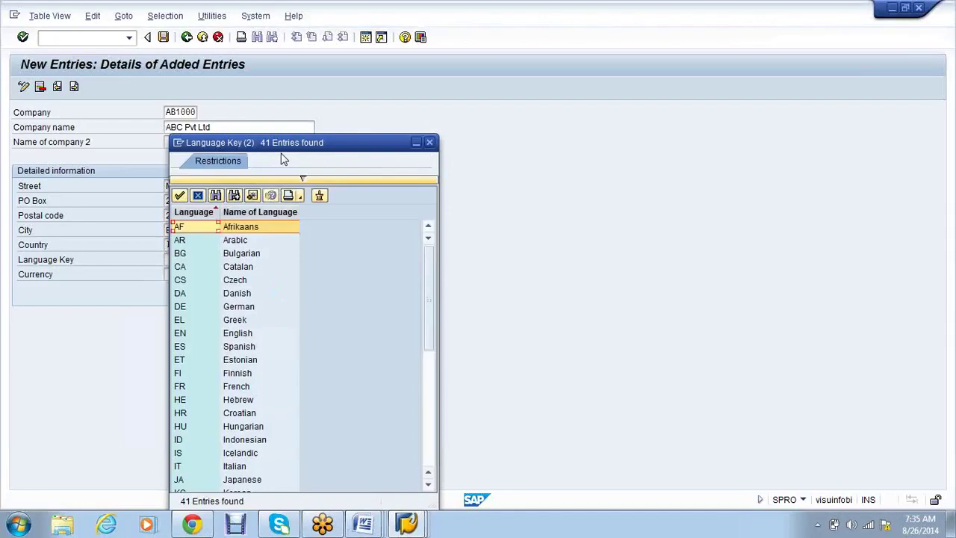
pyautogui.moveTo(291, 143); pyautogui.dragTo(313, 64)
pyautogui.click(271, 254)
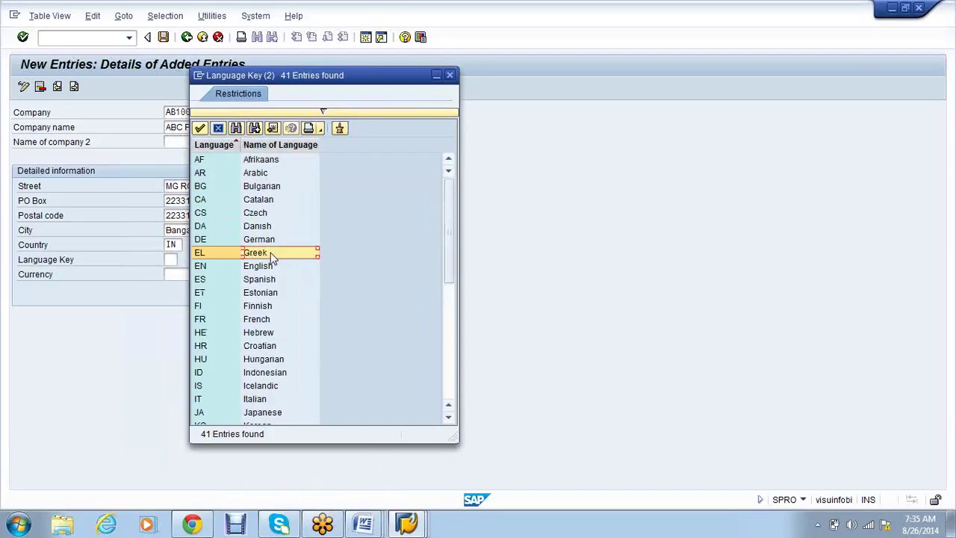
pyautogui.click(270, 267)
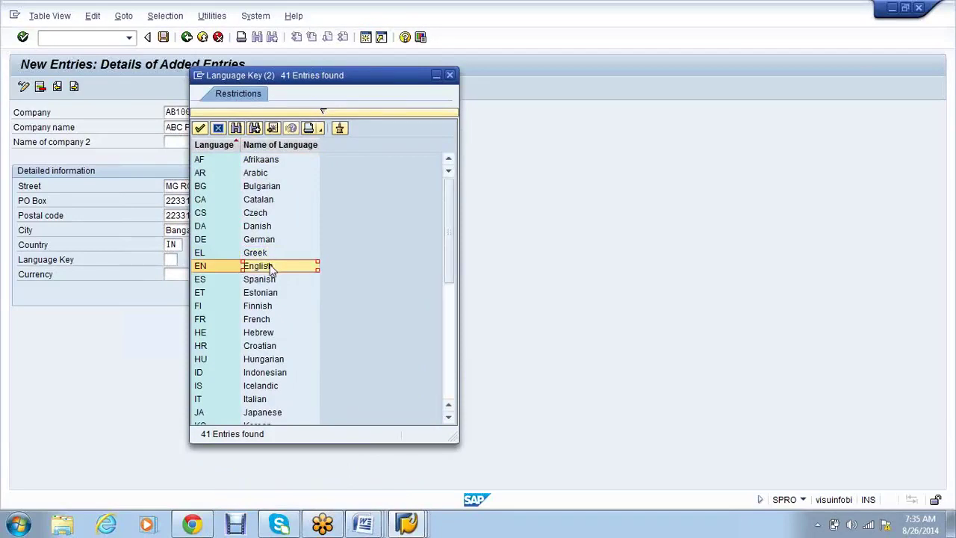
pyautogui.press('Up')
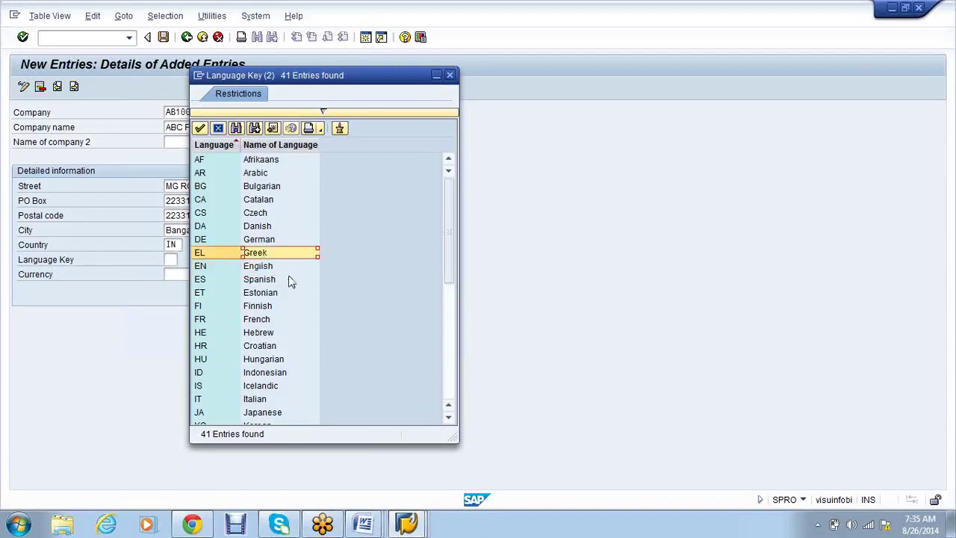
pyautogui.click(281, 269)
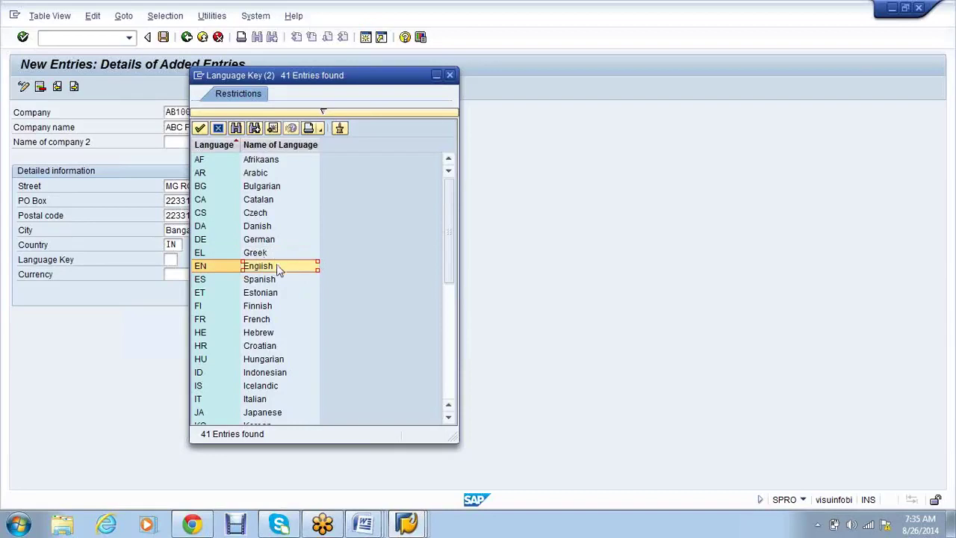
pyautogui.doubleClick(278, 267)
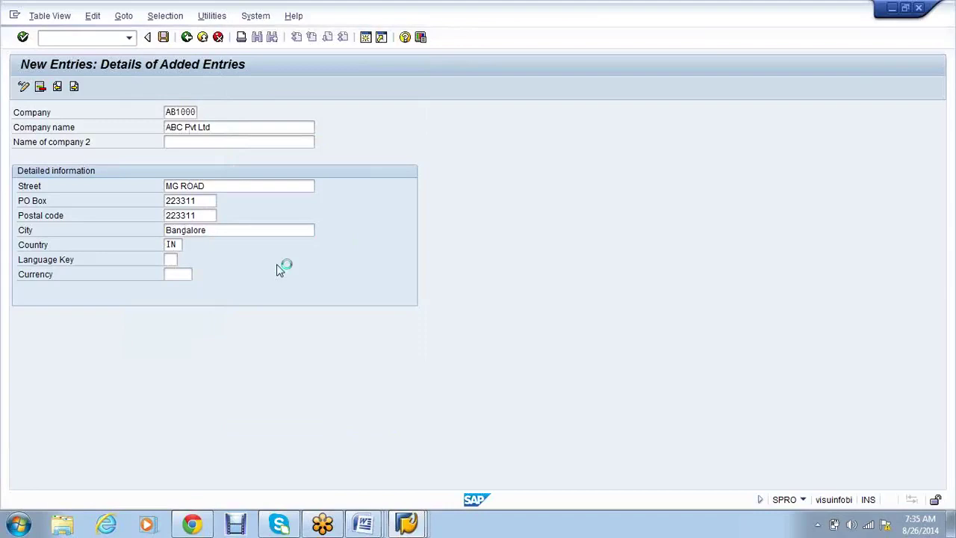
# Step: Set the company's currency to INR and look through the list of possible local currencies
pyautogui.press('Tab')
pyautogui.write('INR')
pyautogui.press('Return')
pyautogui.click(189, 272)
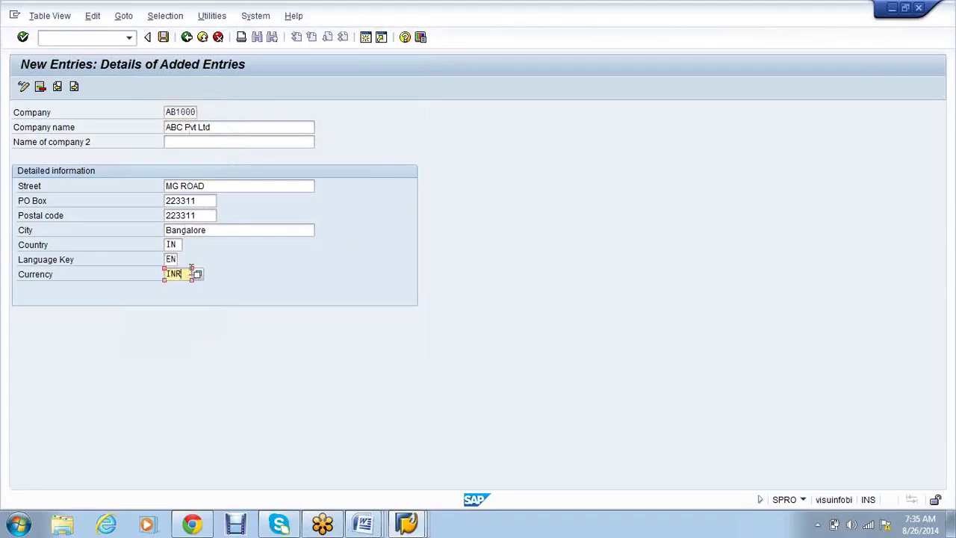
pyautogui.press('Return')
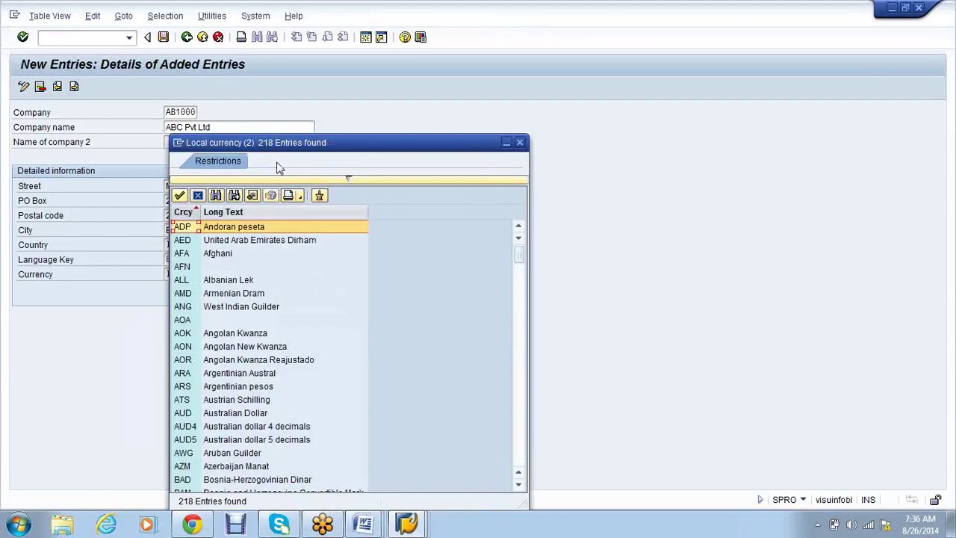
pyautogui.click(519, 142)
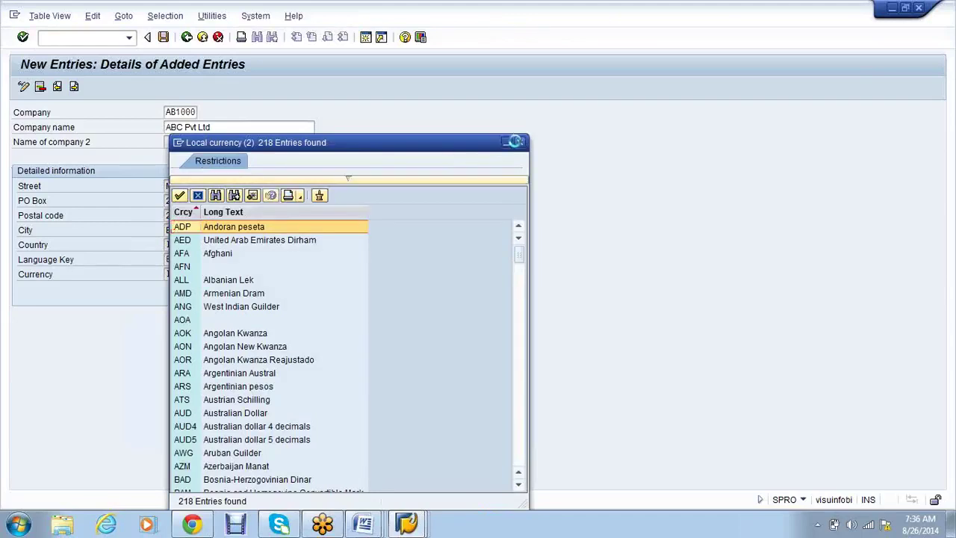
# Step: Save company AB1000 and create a customizing request with the short description ABC PVT LTD
pyautogui.click(164, 43)
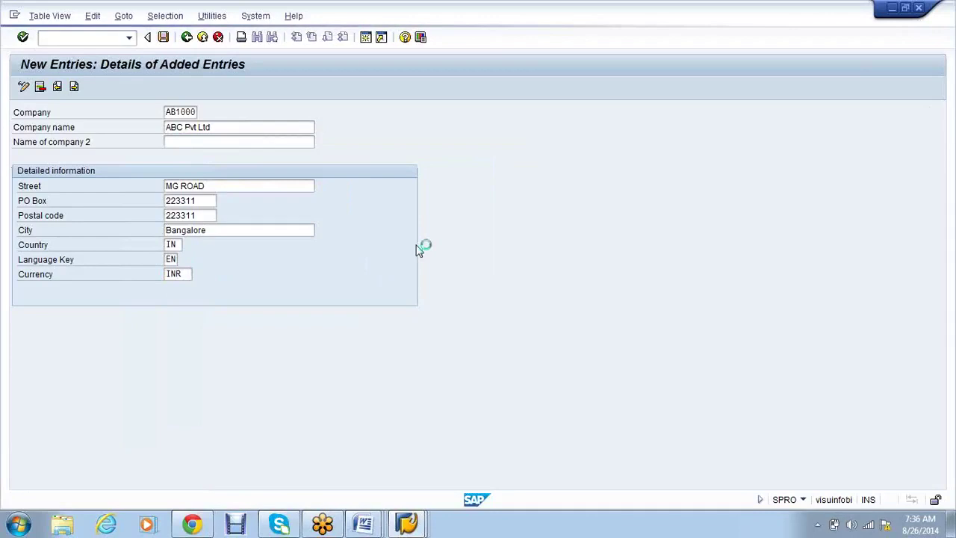
pyautogui.hotkey('ctrl', 's')
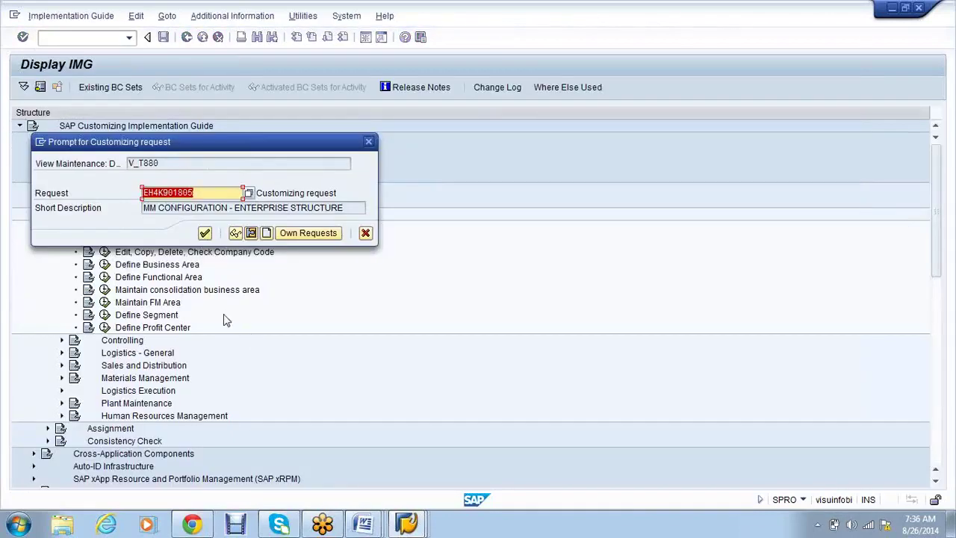
pyautogui.click(266, 233)
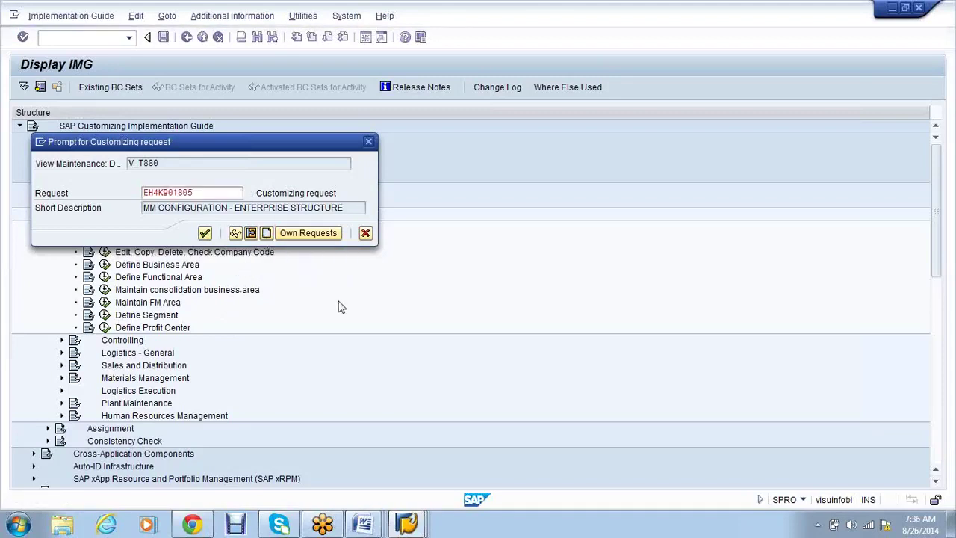
pyautogui.write('ABC PVT LTD')
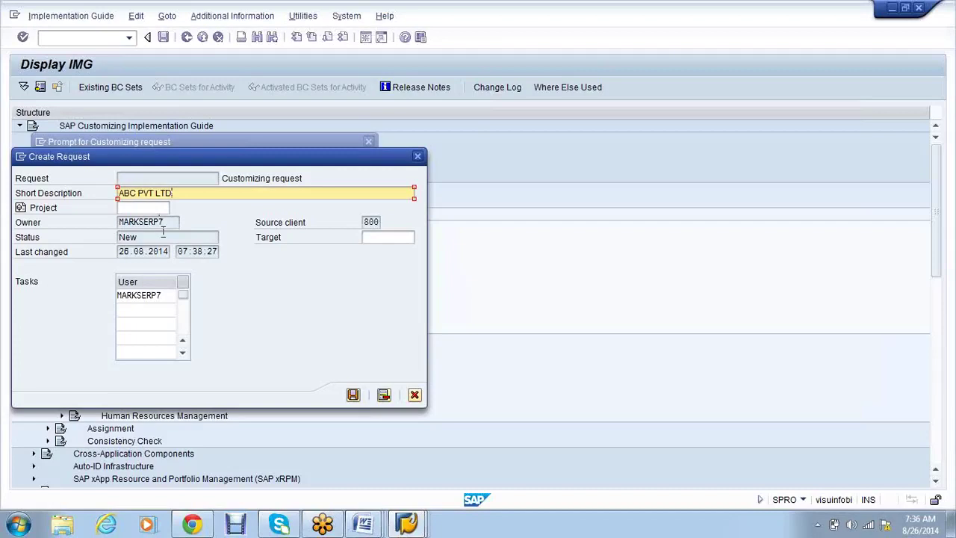
pyautogui.click(154, 208)
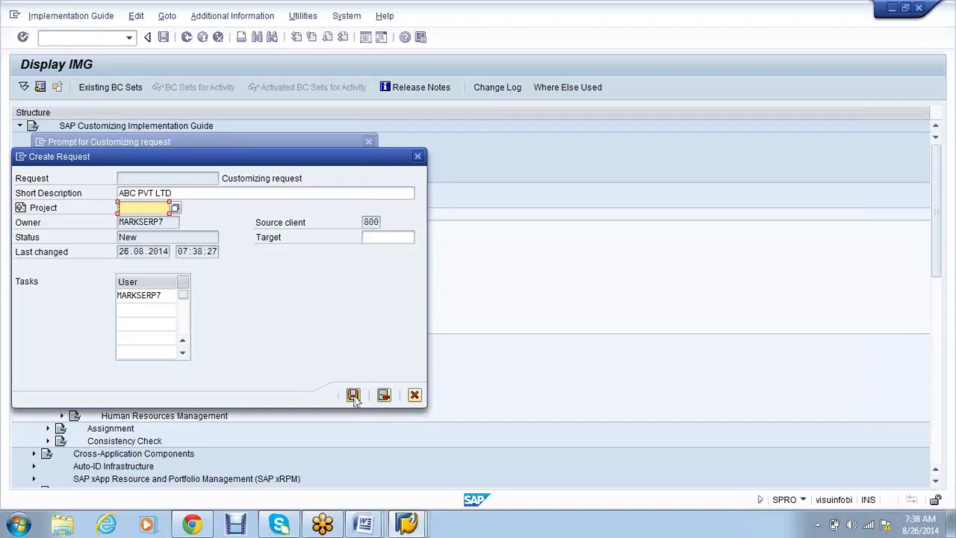
pyautogui.click(354, 396)
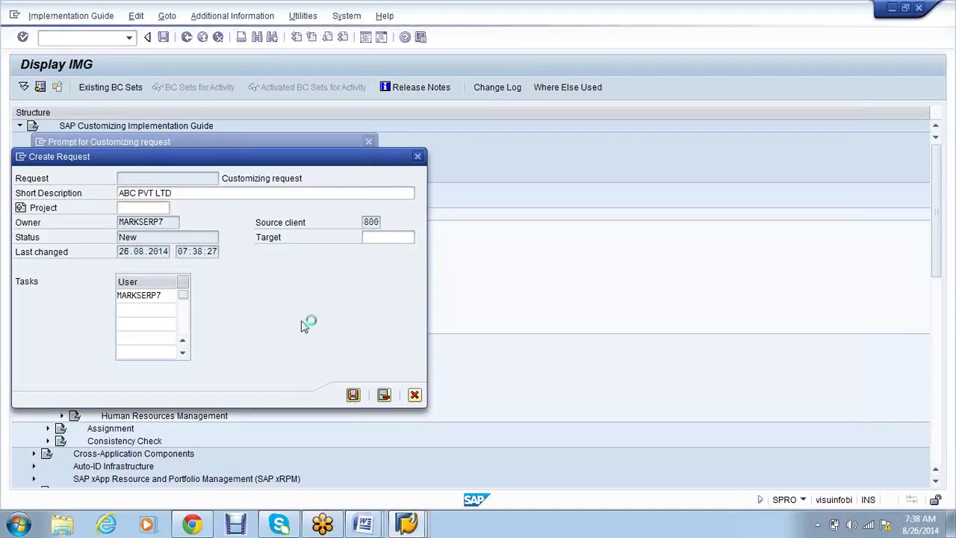
# Step: Copy the new customizing request's number and record the company entry under that request
pyautogui.click(220, 193)
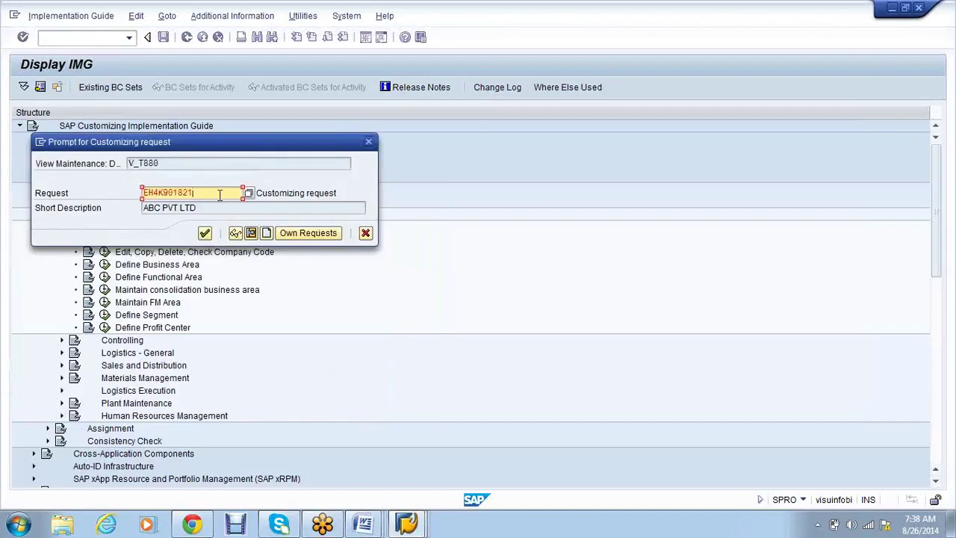
pyautogui.moveTo(206, 192); pyautogui.dragTo(142, 192)
pyautogui.hotkey('ctrl', 'c')
pyautogui.click(203, 234)
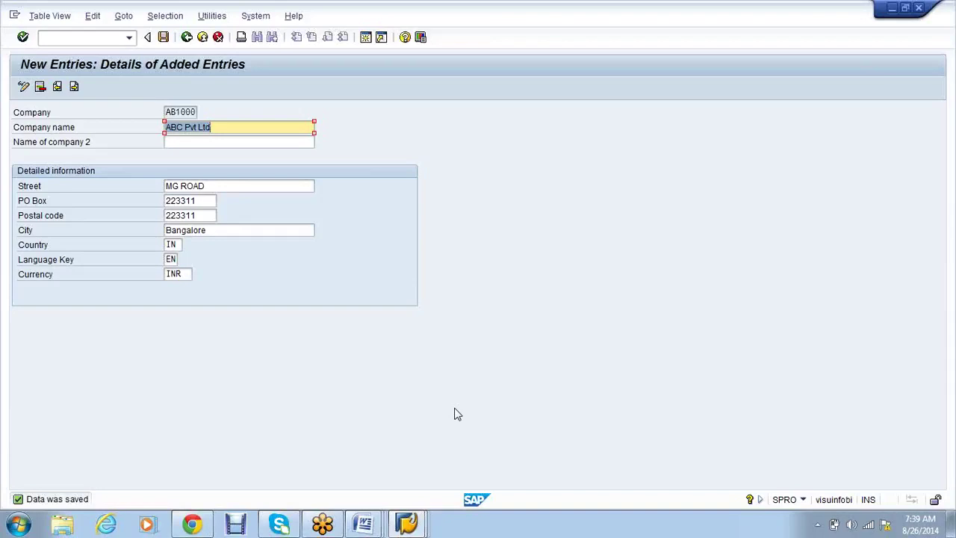
# Step: Return to the IMG, open Define Credit Control Area and start new entry AB01 with currency INR
pyautogui.click(187, 38)
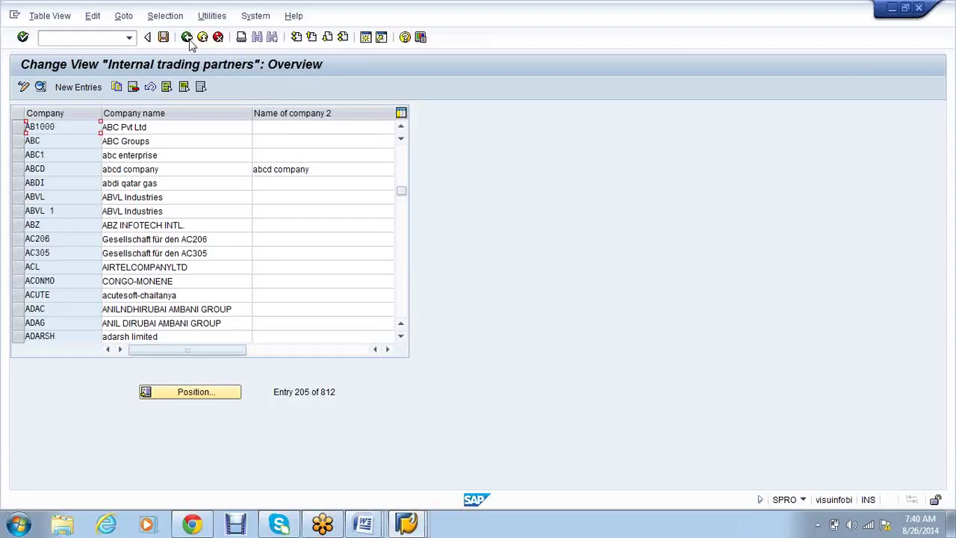
pyautogui.click(189, 42)
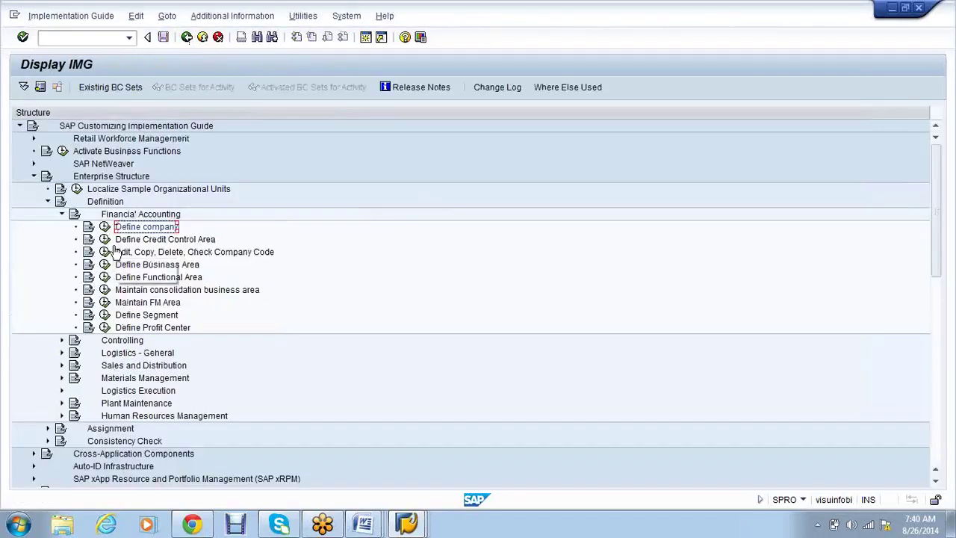
pyautogui.click(105, 240)
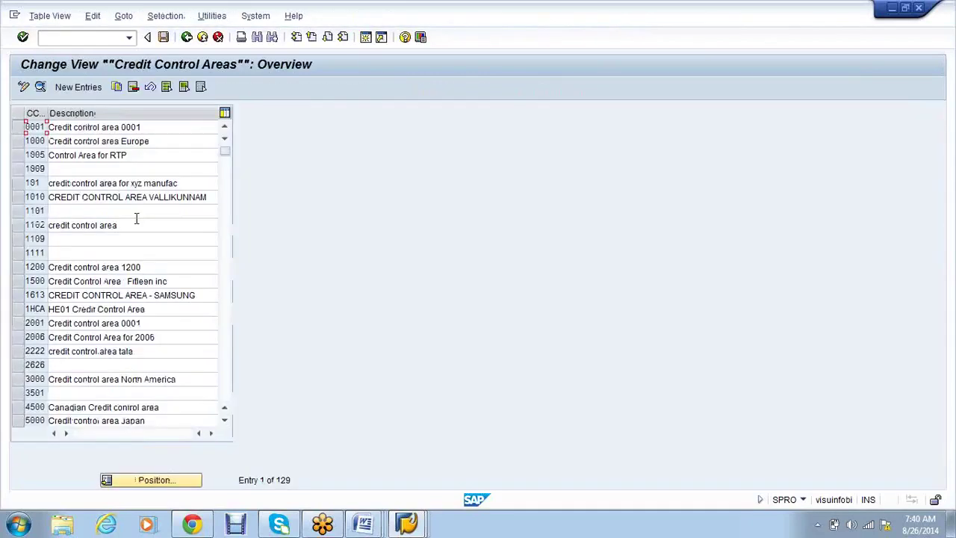
pyautogui.click(79, 87)
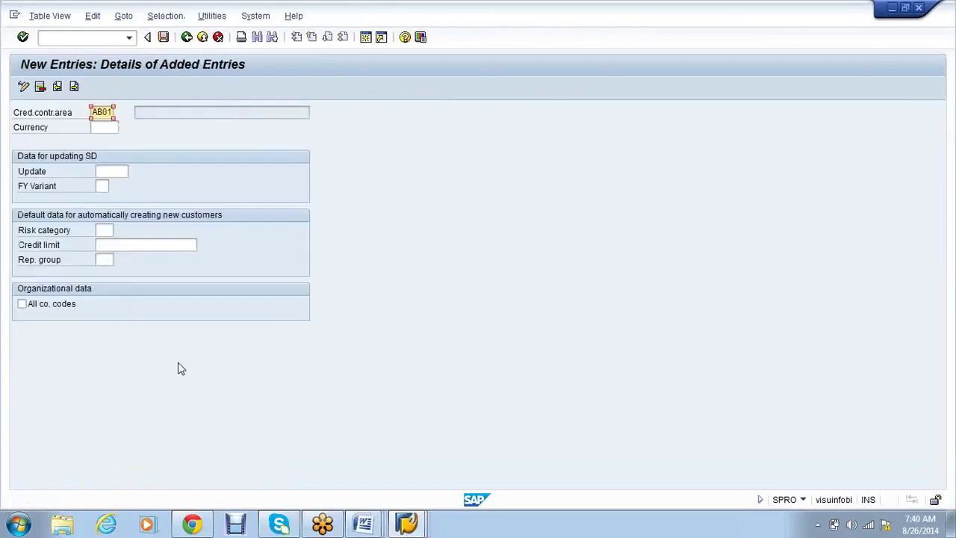
pyautogui.press('Tab')
pyautogui.write('INR')
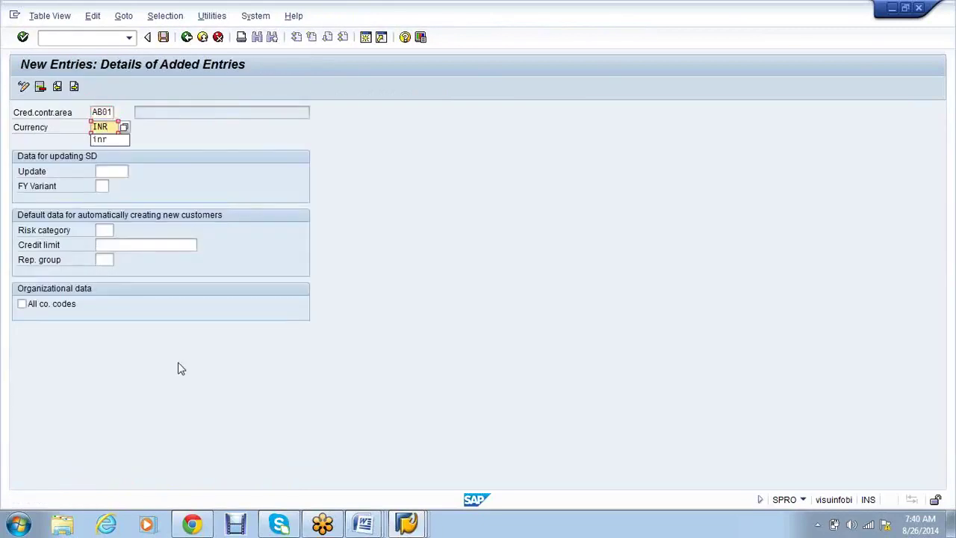
# Step: Set the default credit limit for new customers in credit control area AB01 to 10000000
pyautogui.press('Tab')
pyautogui.press('Tab')
pyautogui.press('Tab')
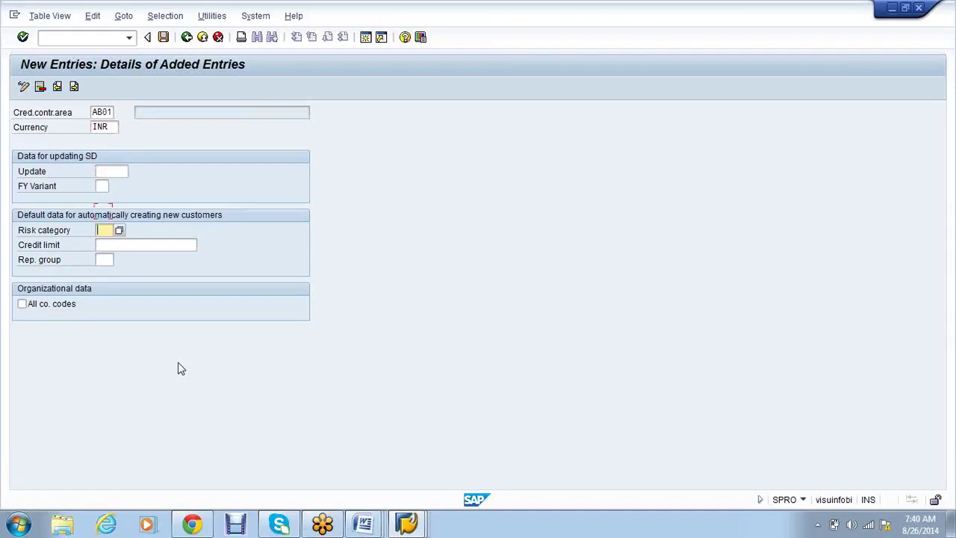
pyautogui.press('Tab')
pyautogui.write('10000000')
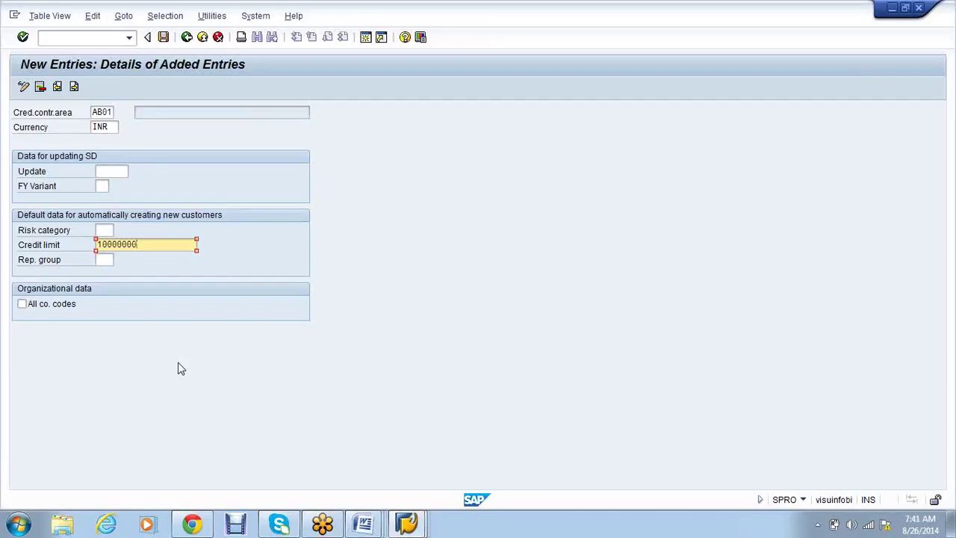
# Step: Check the representative group, risk category, control area and credit limit fields, and validate the AB01 entry
pyautogui.click(109, 259)
pyautogui.click(109, 229)
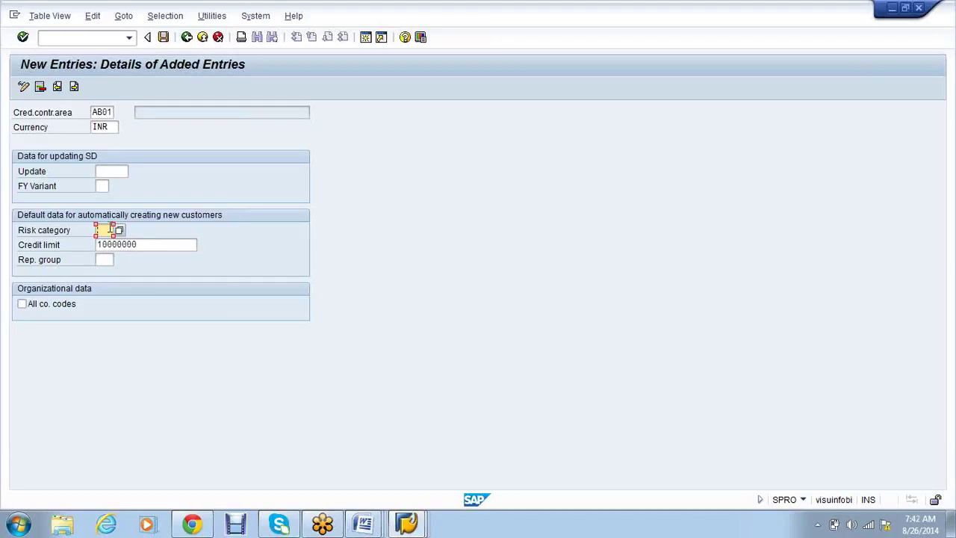
pyautogui.click(105, 114)
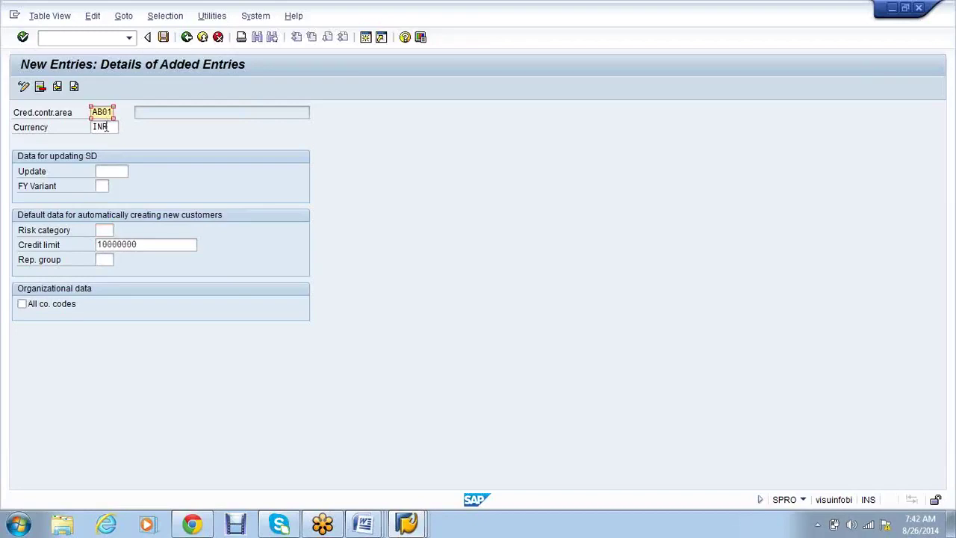
pyautogui.click(143, 245)
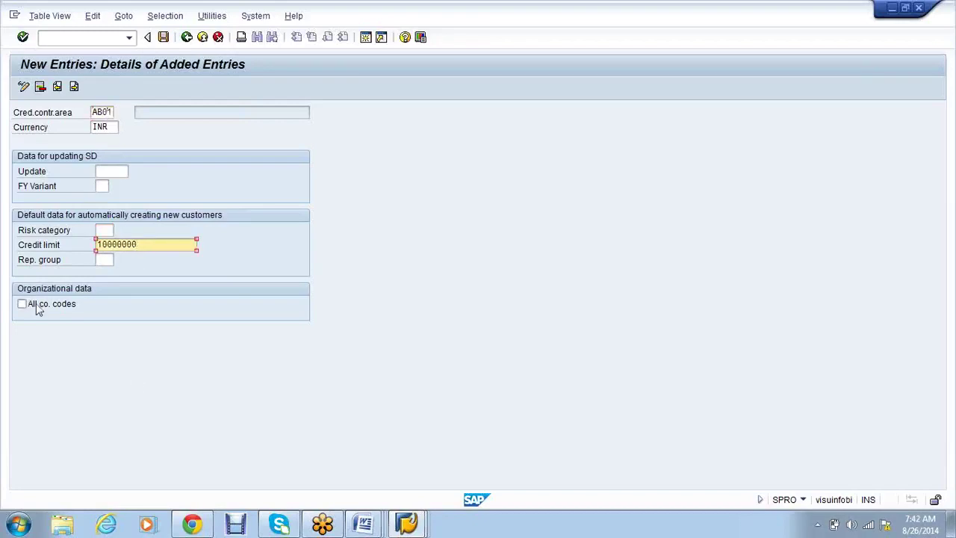
pyautogui.moveTo(141, 245); pyautogui.dragTo(97, 246)
pyautogui.click(98, 247)
pyautogui.click(484, 451)
pyautogui.press('Return')
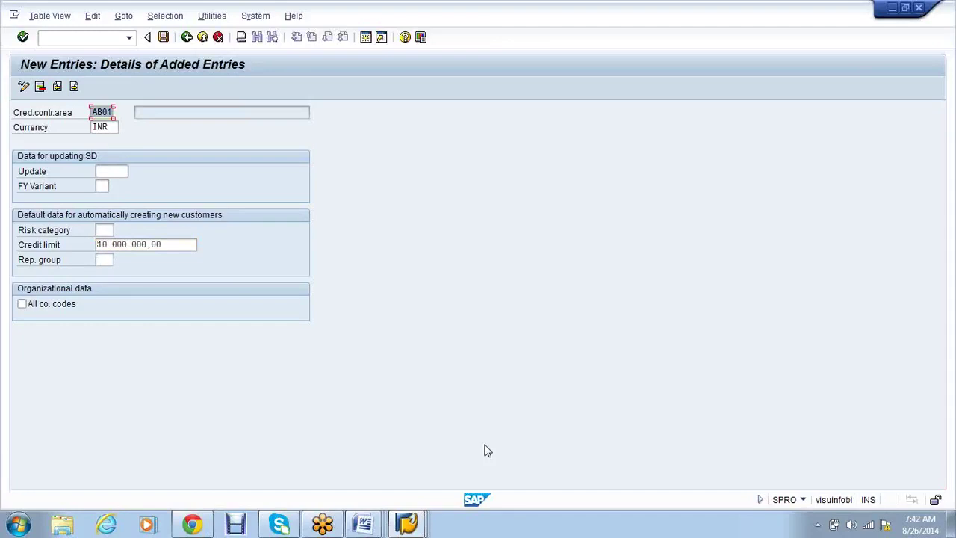
# Step: Save credit control area AB01 under the ABC PVT LTD customizing request and return to the overview
pyautogui.click(163, 37)
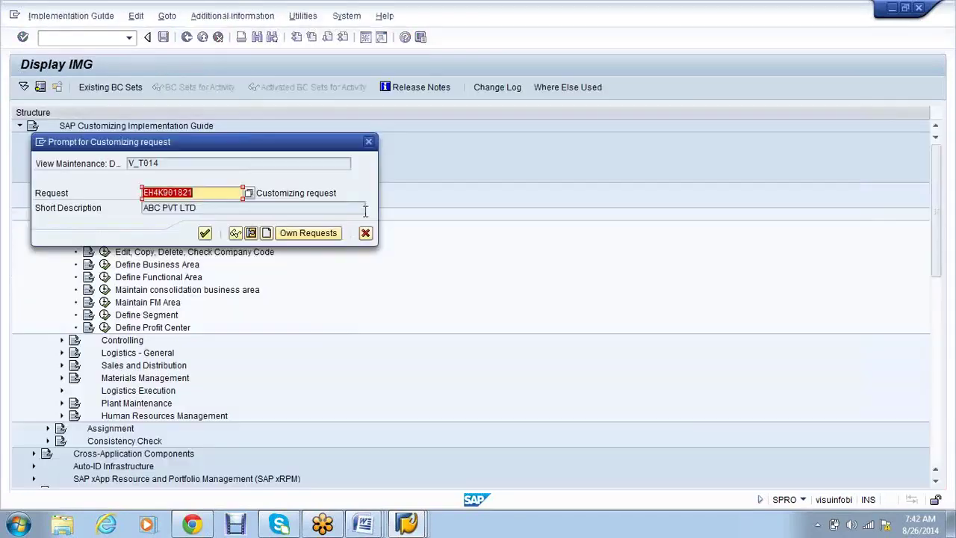
pyautogui.click(204, 233)
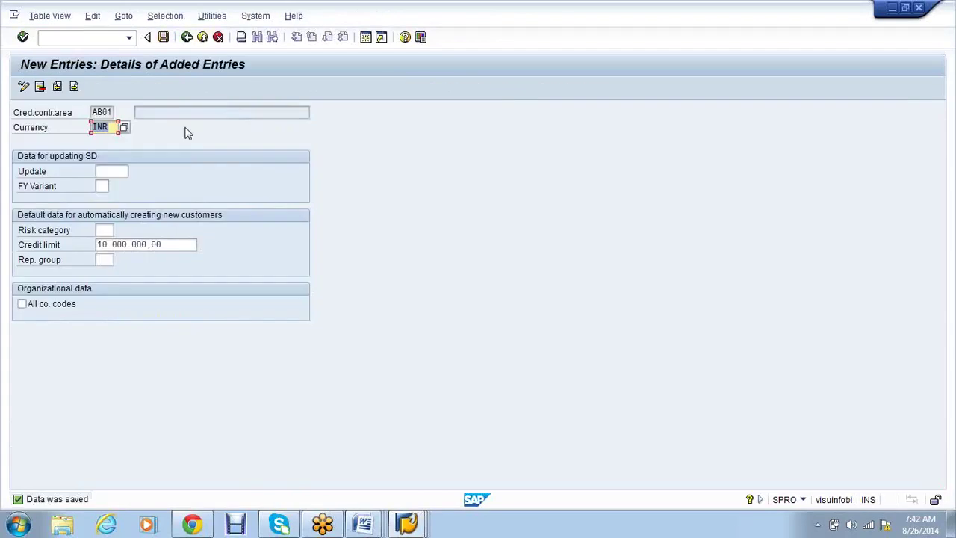
pyautogui.click(177, 111)
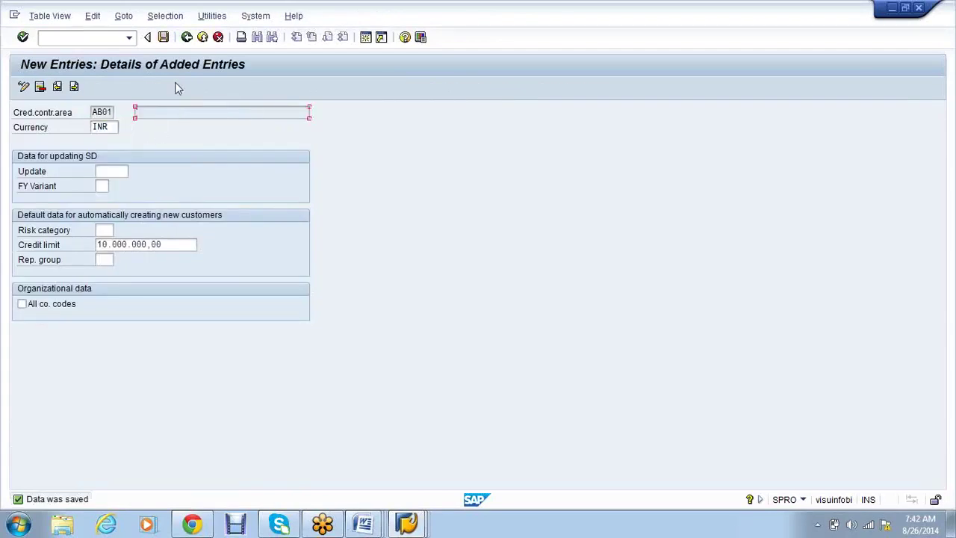
pyautogui.click(186, 39)
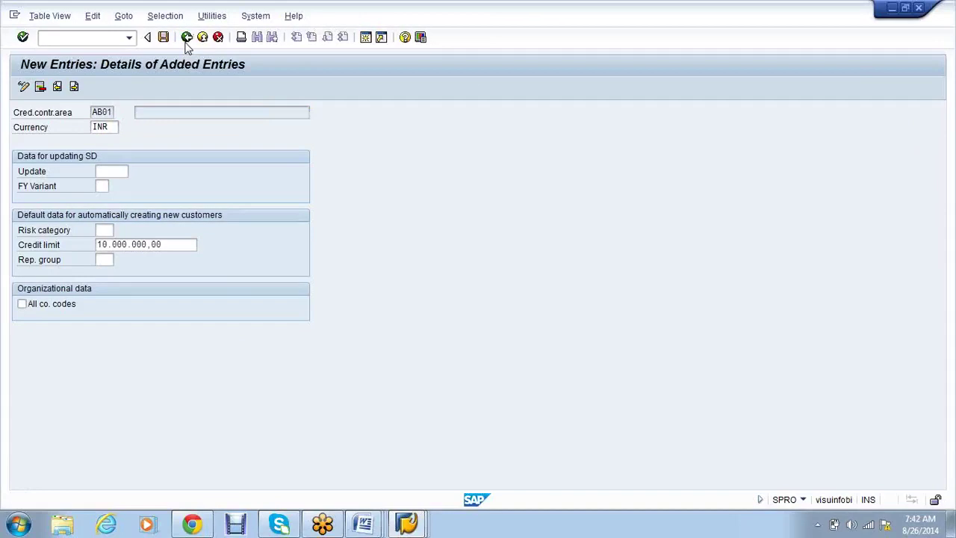
# Step: Set the description of credit control area AB01 to "Credit control area- AB1000", save it and return to the IMG
pyautogui.click(109, 127)
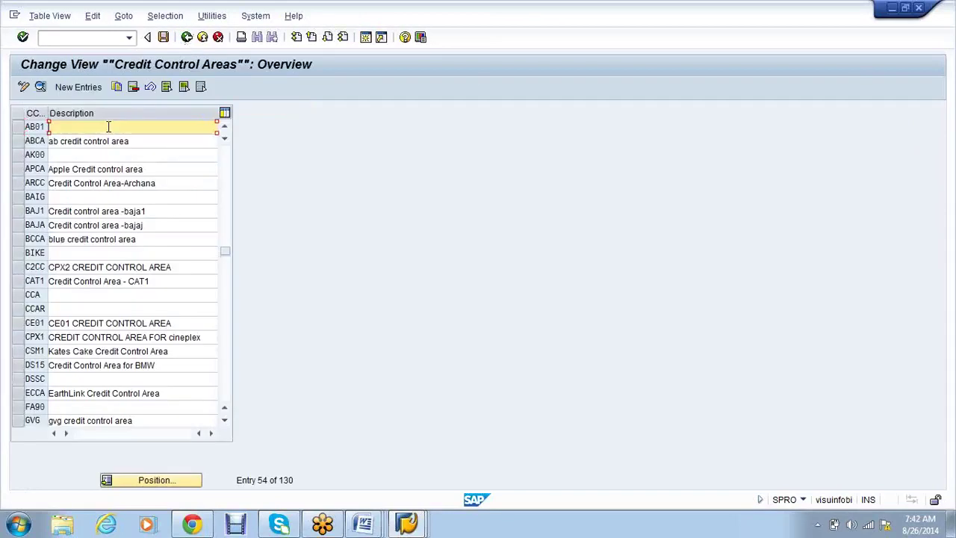
pyautogui.write('Credit control area- A')
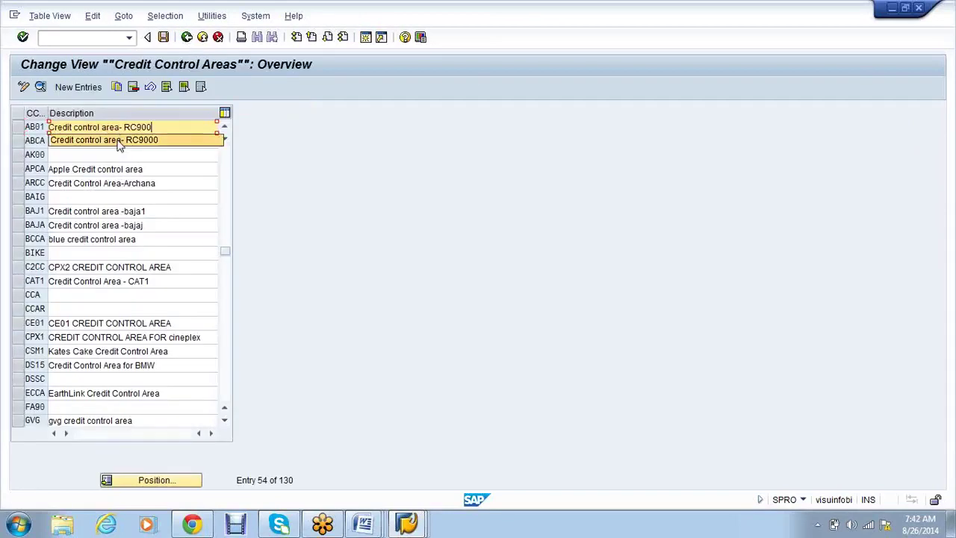
pyautogui.write('BC2')
pyautogui.press('BackSpace')
pyautogui.press('BackSpace')
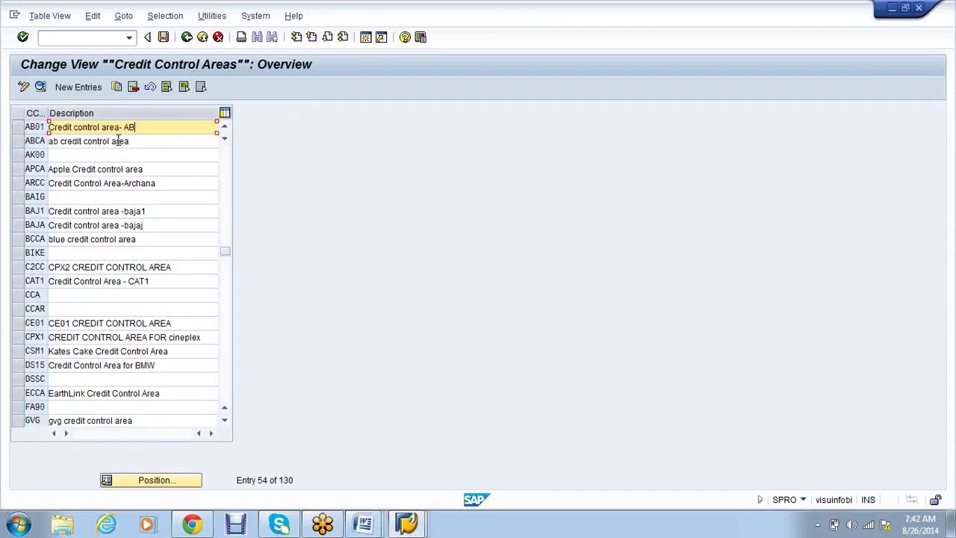
pyautogui.write('1000')
pyautogui.press('Return')
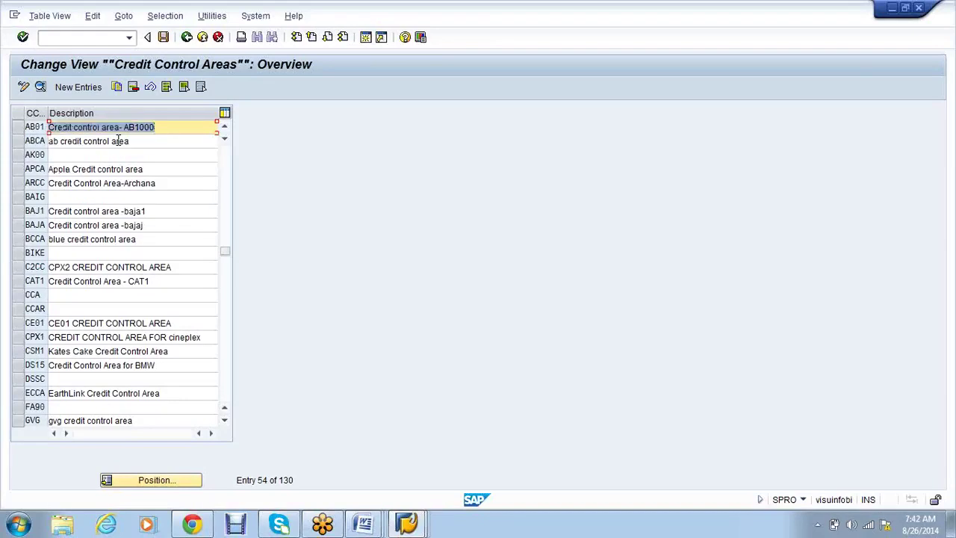
pyautogui.click(163, 38)
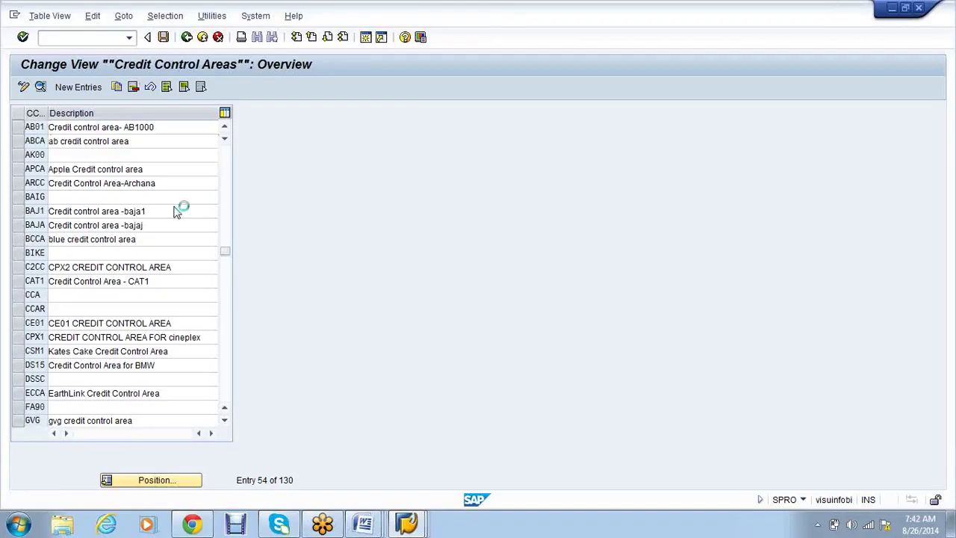
pyautogui.click(186, 38)
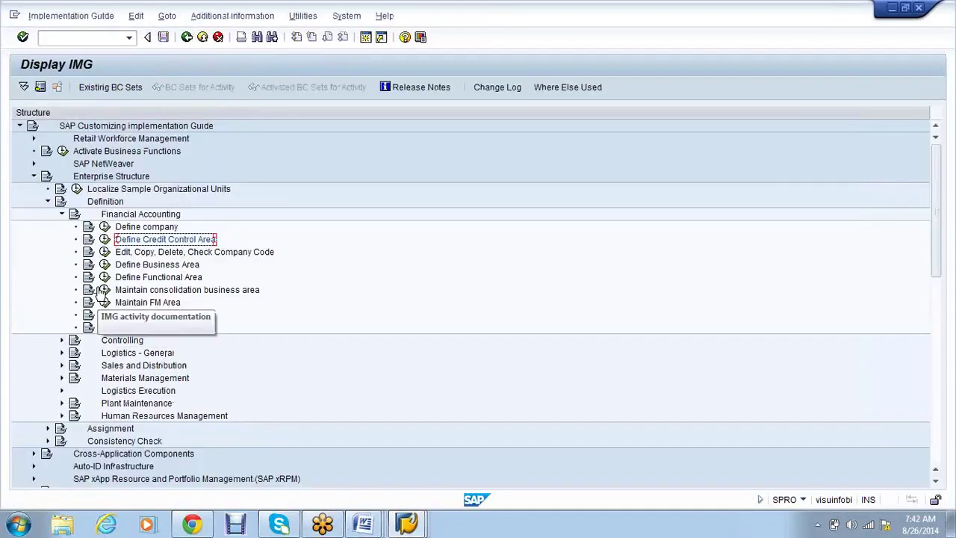
# Step: Open the Edit Company Code Data activity and start a new entry with company code AB01
pyautogui.click(104, 251)
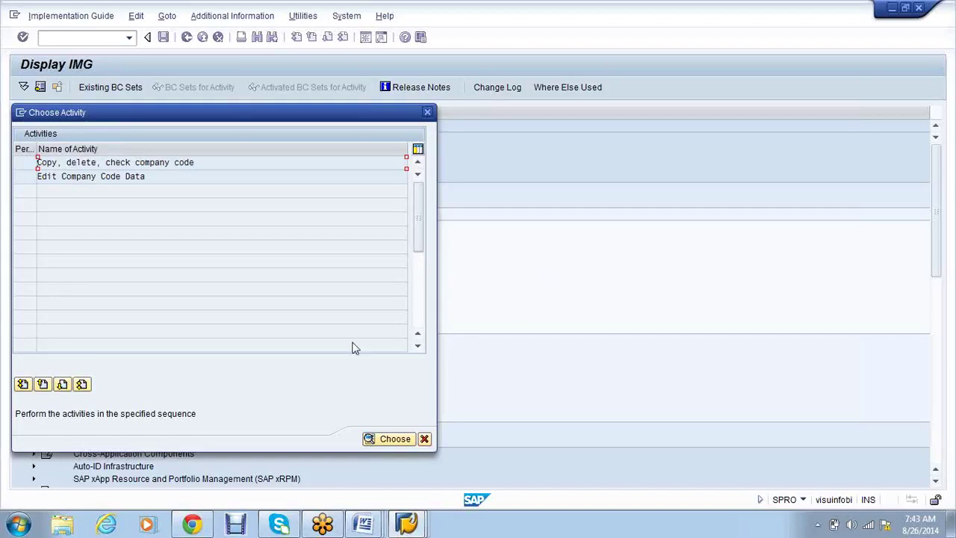
pyautogui.click(90, 177)
pyautogui.doubleClick(90, 177)
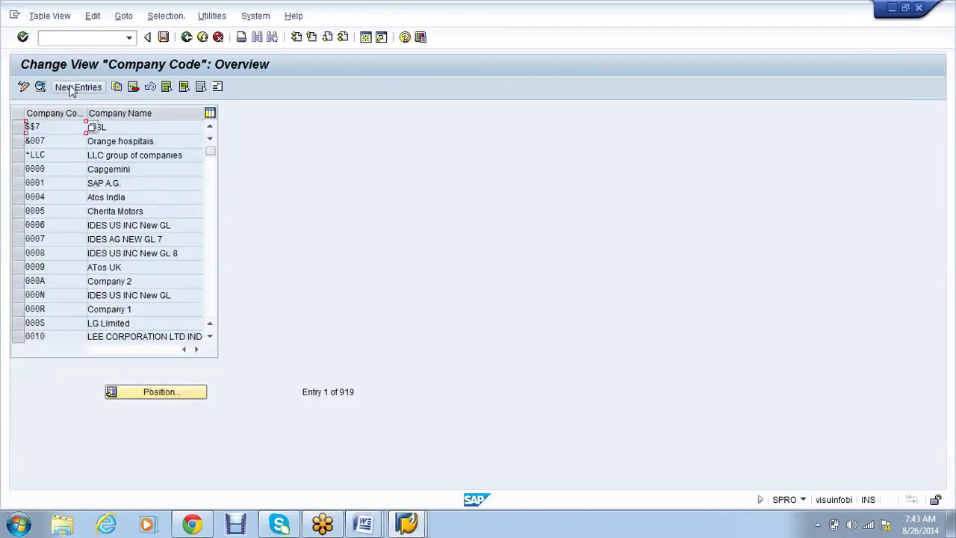
pyautogui.click(71, 87)
pyautogui.write('AB01')
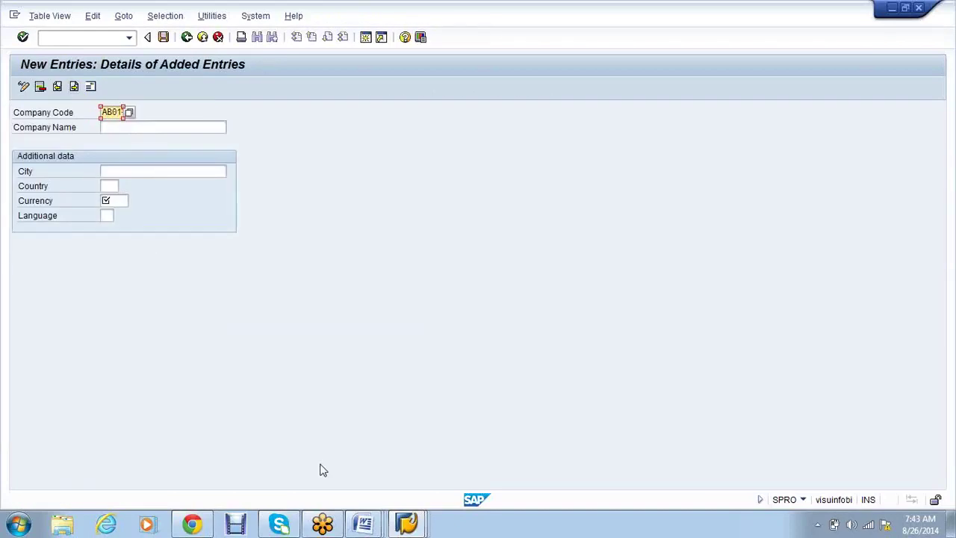
pyautogui.press('Tab')
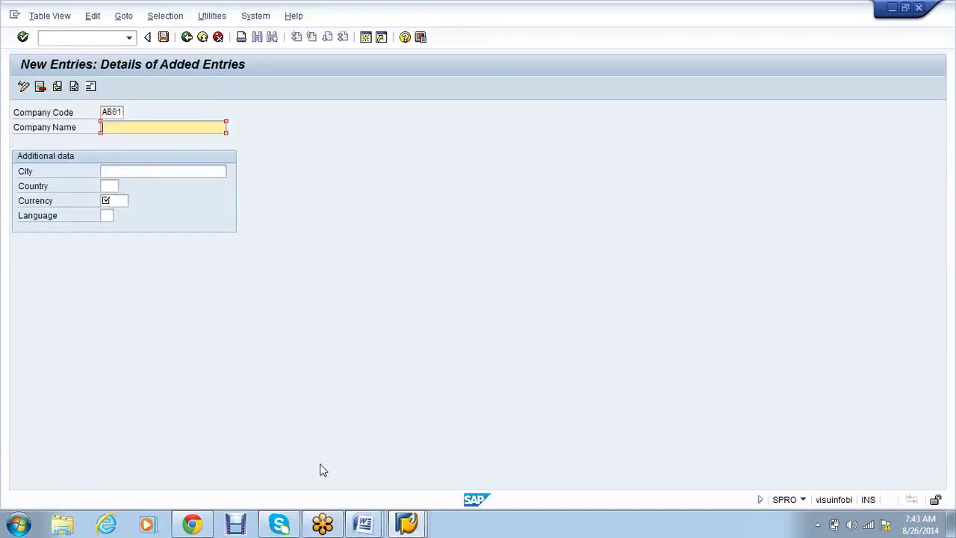
# Step: Enter ABC Movies Pvt as the company name of the new company code
pyautogui.write('AB')
pyautogui.write('O')
pyautogui.write(' Movies')
pyautogui.write(' Pv')
pyautogui.write('t')
pyautogui.press('Tab')
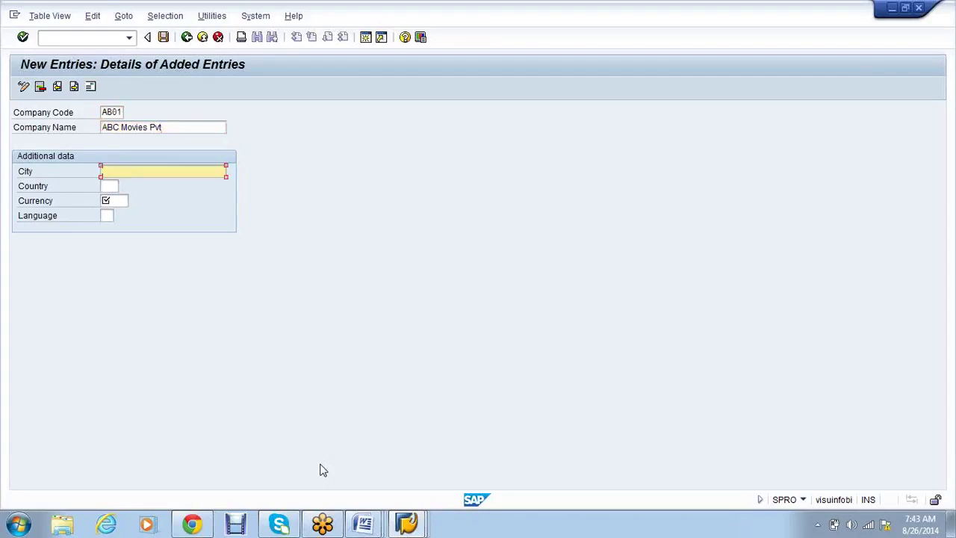
# Step: Set the city to Bangalore, country to IN, currency to INR and language to EN, and validate the entry
pyautogui.write('B')
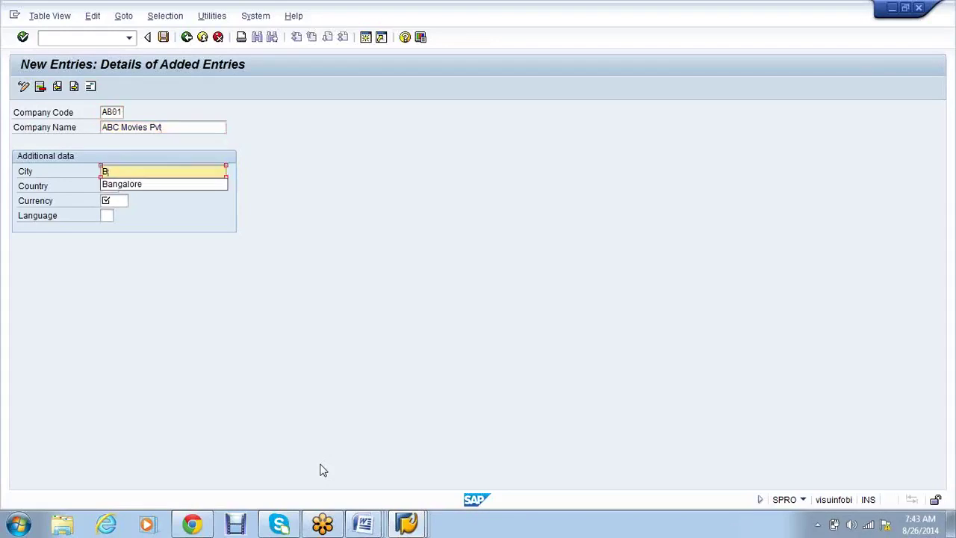
pyautogui.press('Down')
pyautogui.press('Return')
pyautogui.press('Tab')
pyautogui.write('IN')
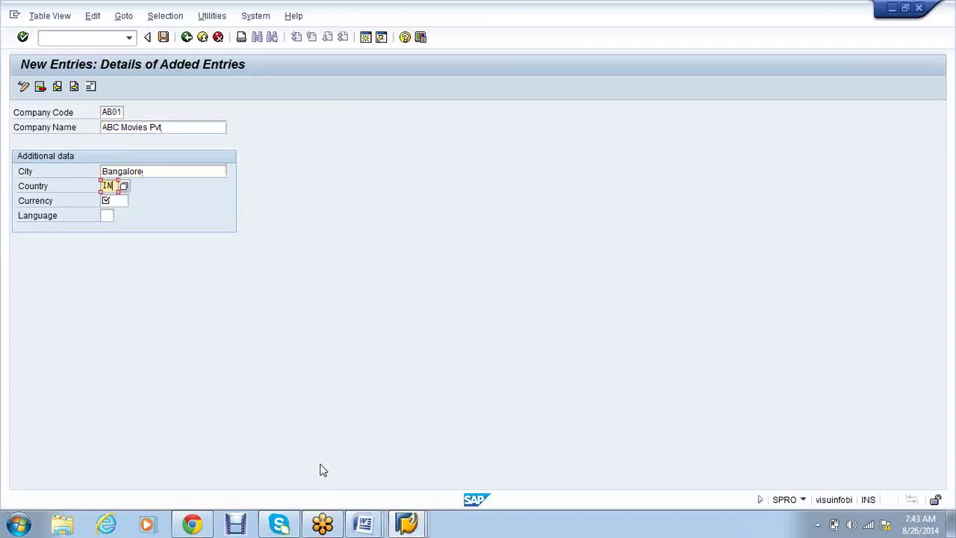
pyautogui.press('Tab')
pyautogui.write('INR')
pyautogui.press('Tab')
pyautogui.press('Tab')
pyautogui.write('EN')
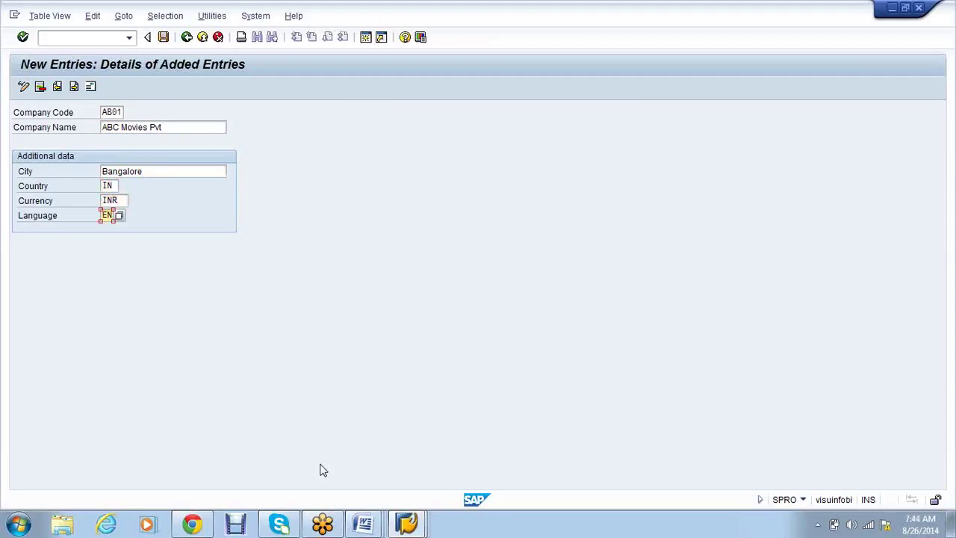
pyautogui.press('Return')
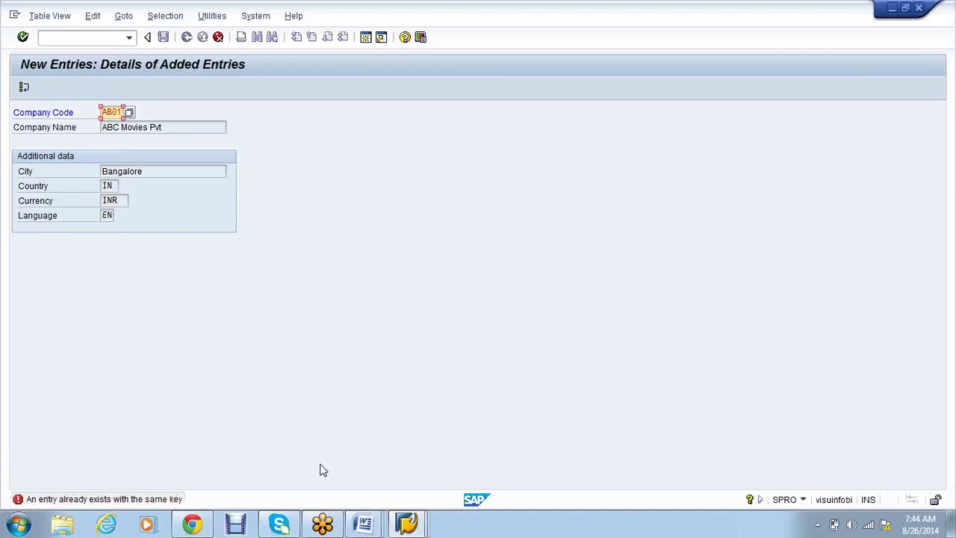
# Step: Change the company code to AB90 and save the entry
pyautogui.press('BackSpace')
pyautogui.press('BackSpace')
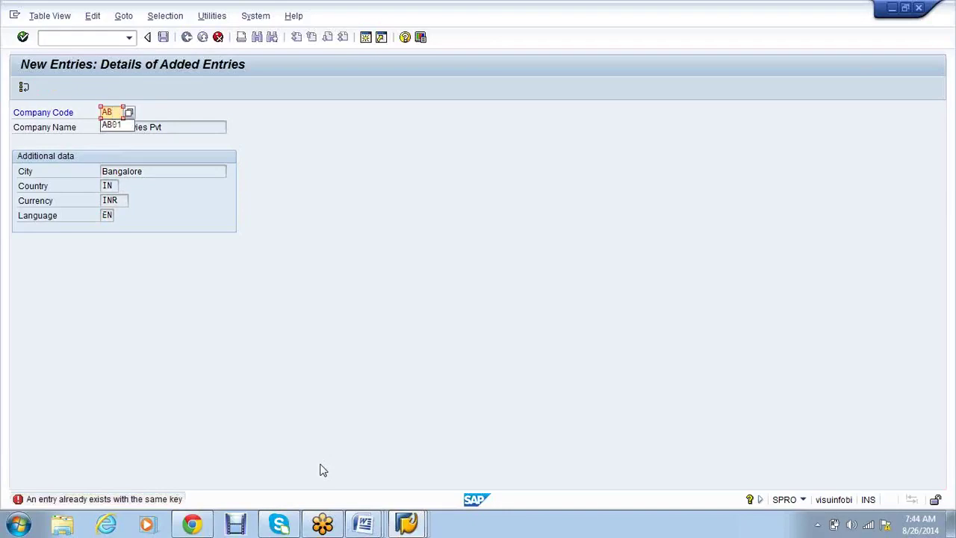
pyautogui.write('90')
pyautogui.press('Return')
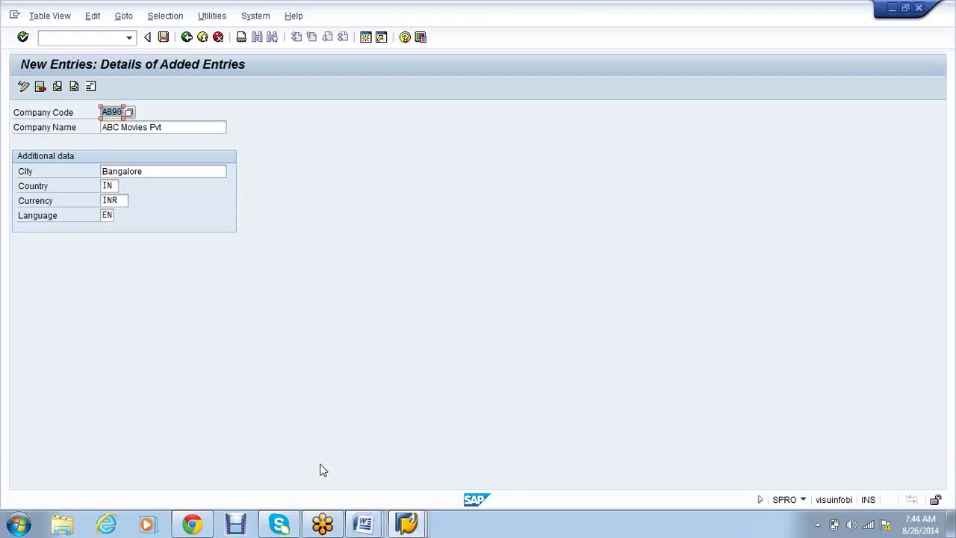
pyautogui.click(120, 112)
pyautogui.hotkey('ctrl', 's')
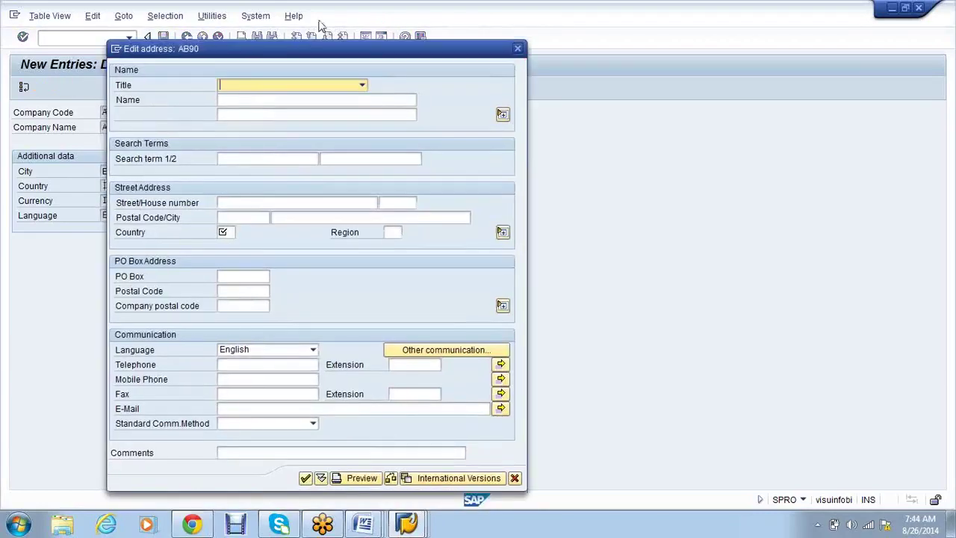
# Step: Set the address title to Company and enter ABC Films Pvt Ltd as the name
pyautogui.click(376, 44)
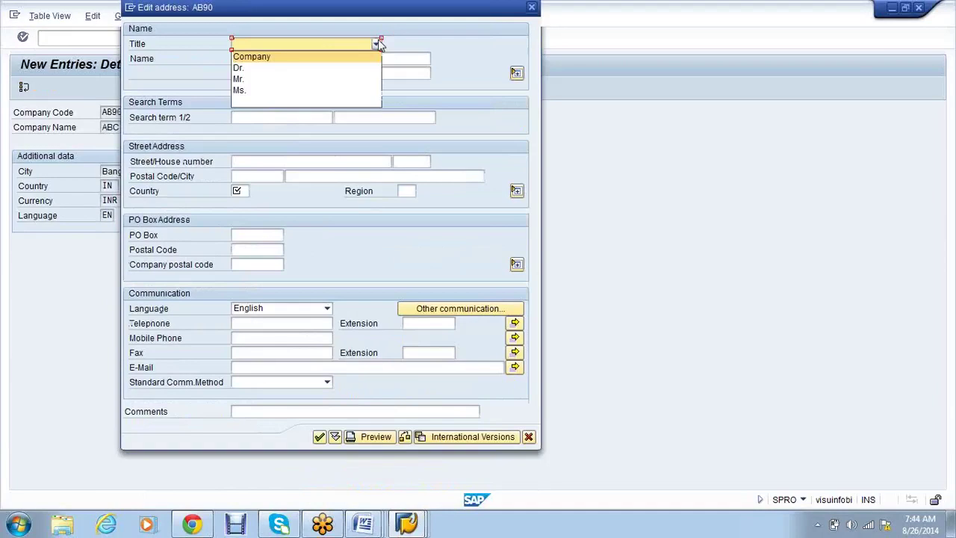
pyautogui.click(332, 58)
pyautogui.click(332, 58)
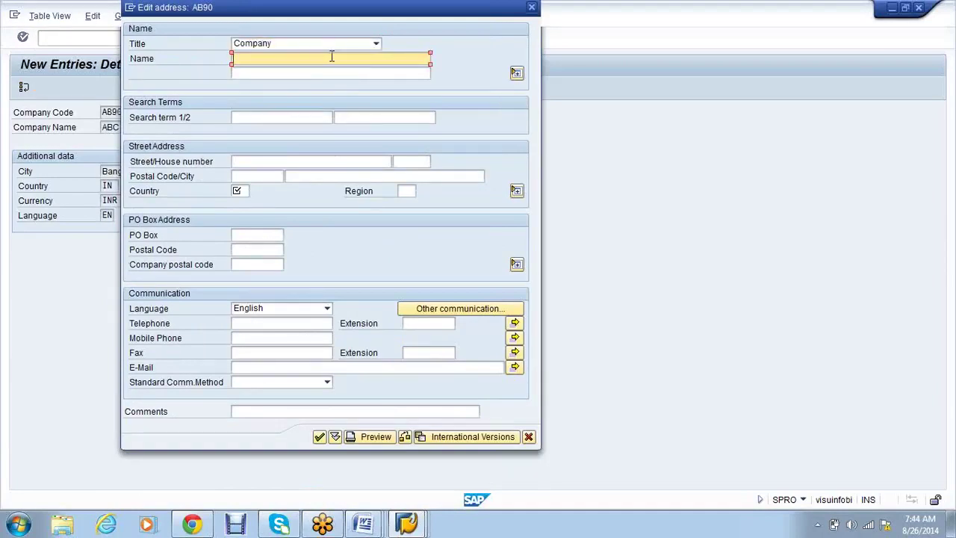
pyautogui.write('ABC Films Pvt Ltd')
pyautogui.press('Tab')
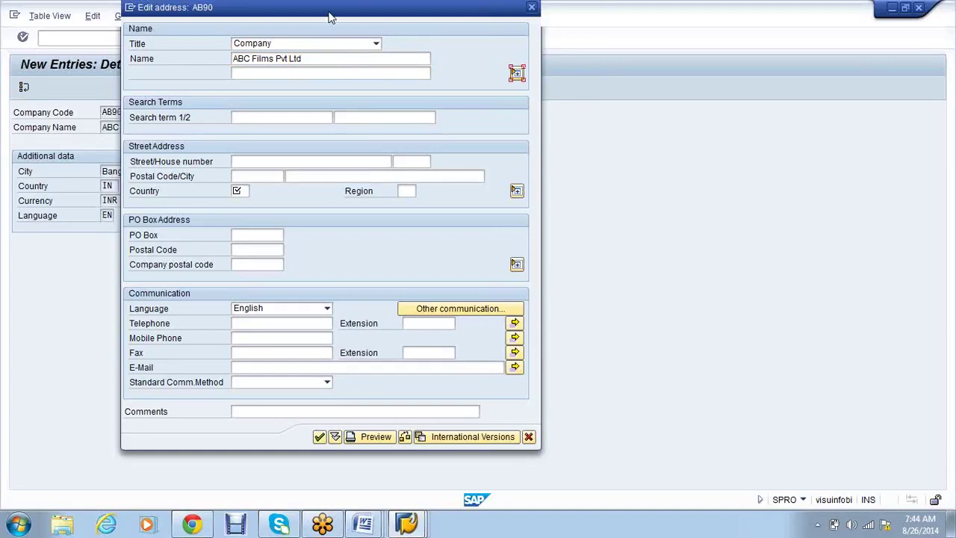
# Step: Move the address dialog clear of the entry details and change the address name to "ABC MoviesPvt"
pyautogui.moveTo(356, 12); pyautogui.dragTo(465, 16)
pyautogui.press('BackSpace')
pyautogui.press('BackSpace')
pyautogui.press('BackSpace')
pyautogui.press('BackSpace')
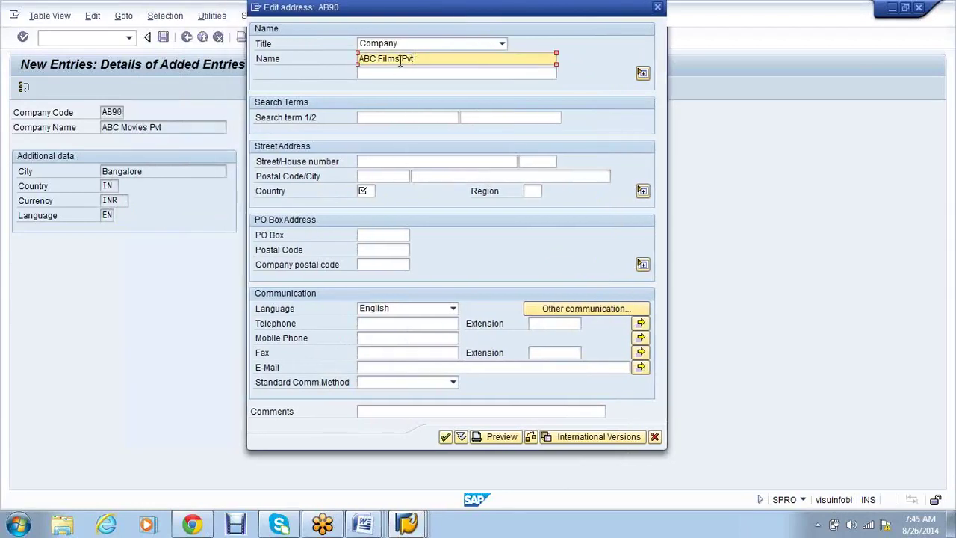
pyautogui.press('BackSpace')
pyautogui.press('BackSpace')
pyautogui.press('BackSpace')
pyautogui.press('BackSpace')
pyautogui.press('BackSpace')
pyautogui.write('Movies')
pyautogui.click(384, 118)
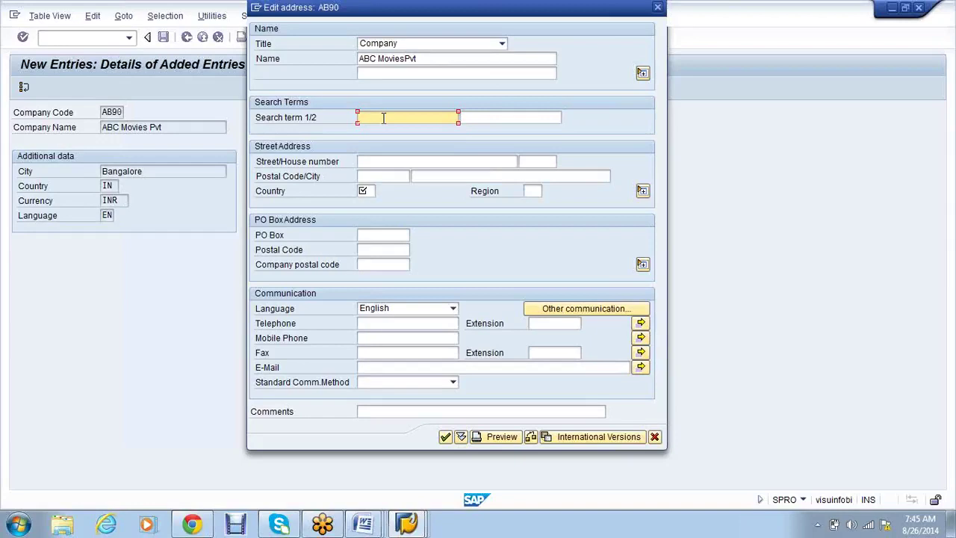
pyautogui.write('126')
pyautogui.moveTo(391, 117); pyautogui.dragTo(362, 113)
pyautogui.click(361, 113)
pyautogui.moveTo(379, 118); pyautogui.dragTo(358, 117)
pyautogui.click(357, 118)
pyautogui.press('Delete')
pyautogui.press('Delete')
pyautogui.press('Delete')
# Step: Enter AB90 as the first search term of the company code address
pyautogui.write('AB90')
pyautogui.press('Tab')
pyautogui.press('Tab')
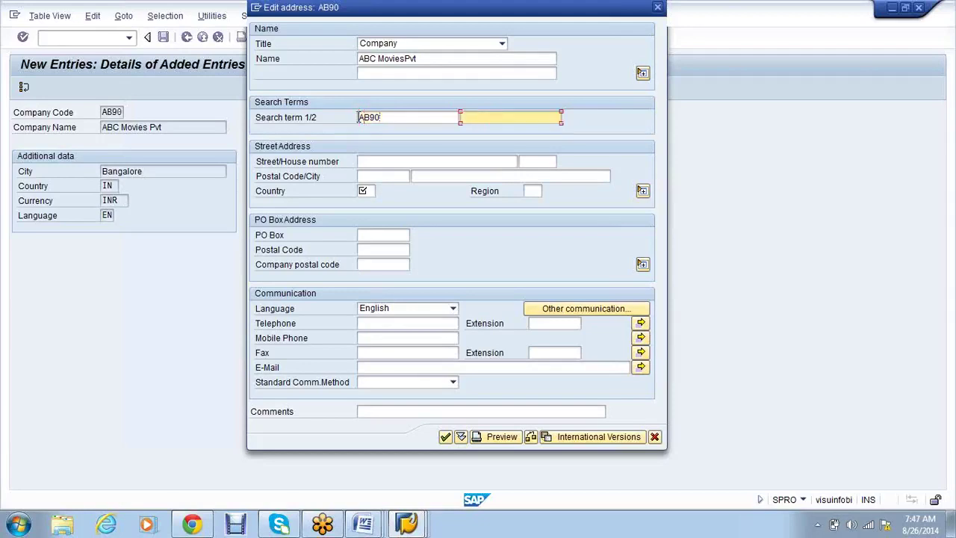
# Step: Fill in the street, house number and postal code of the company code address
pyautogui.write('Main')
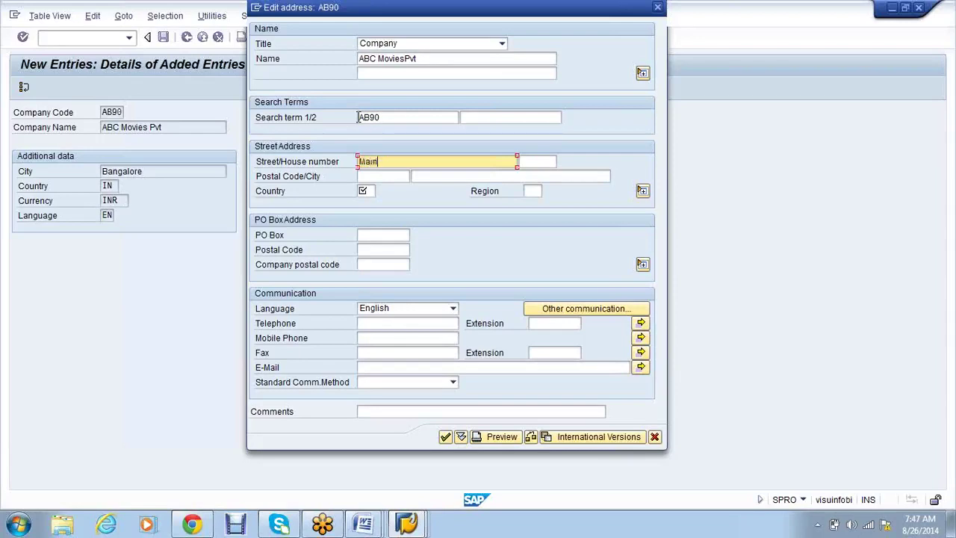
pyautogui.write(' Road')
pyautogui.press('Tab')
pyautogui.write('99')
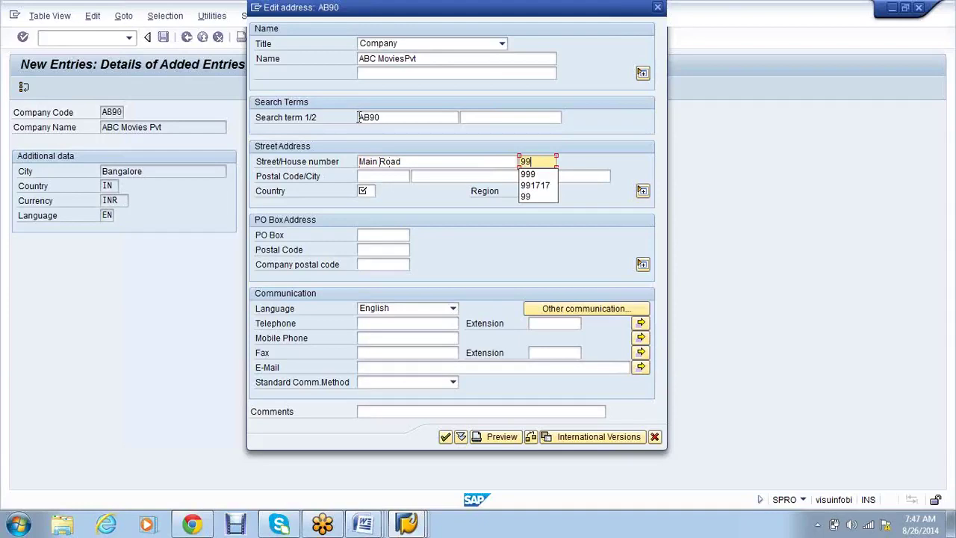
pyautogui.press('Tab')
pyautogui.write('2')
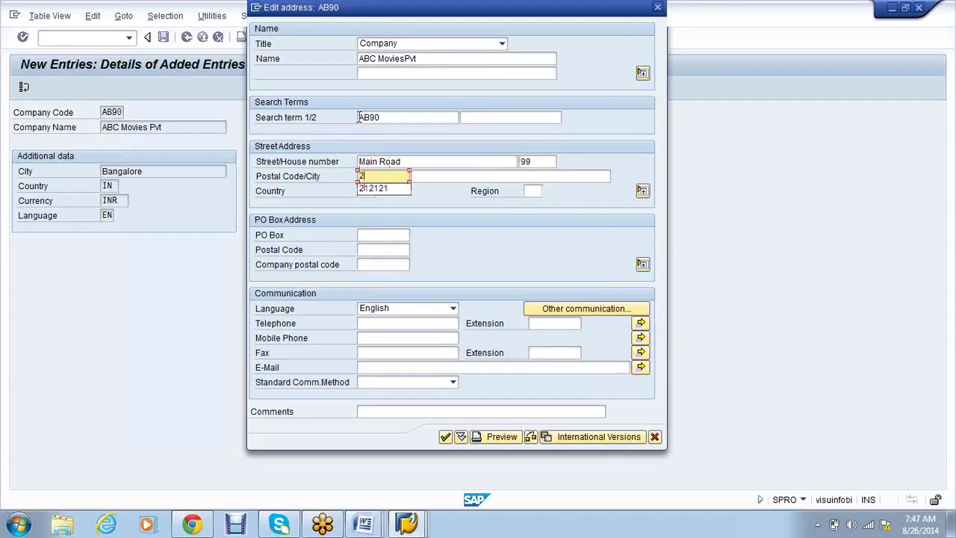
pyautogui.write('23344')
pyautogui.press('Tab')
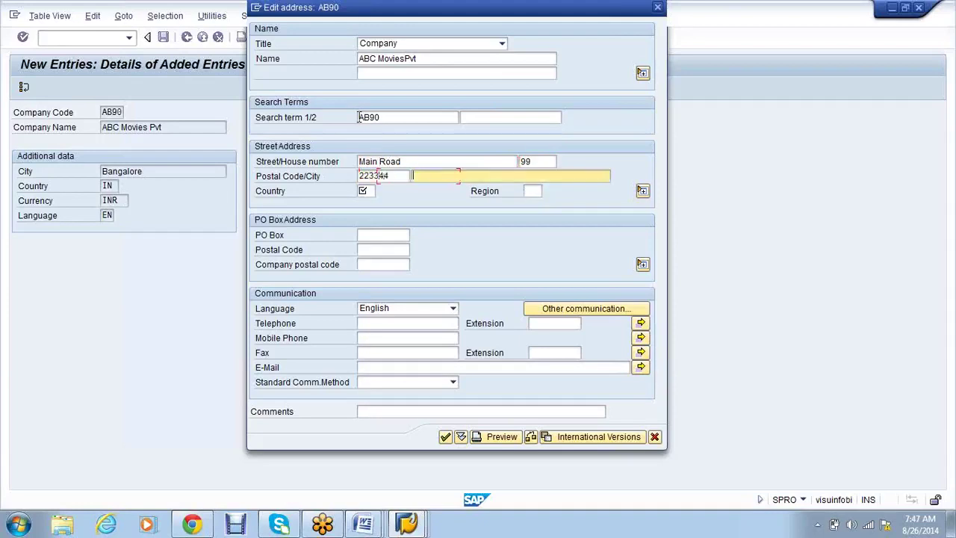
# Step: Set the address city to Bangalore and the country to IN
pyautogui.write('B')
pyautogui.press('Down')
pyautogui.press('Return')
pyautogui.press('Tab')
pyautogui.write('IN')
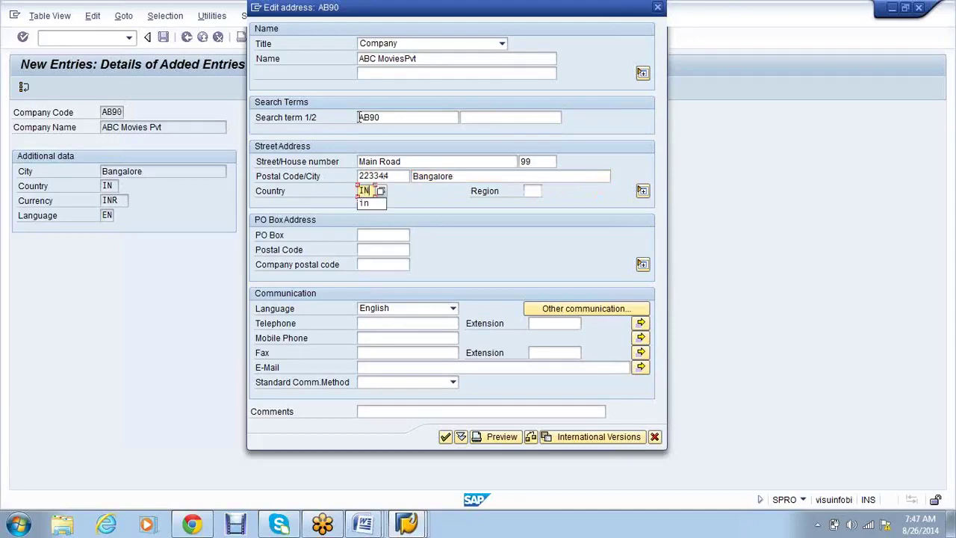
pyautogui.click(460, 177)
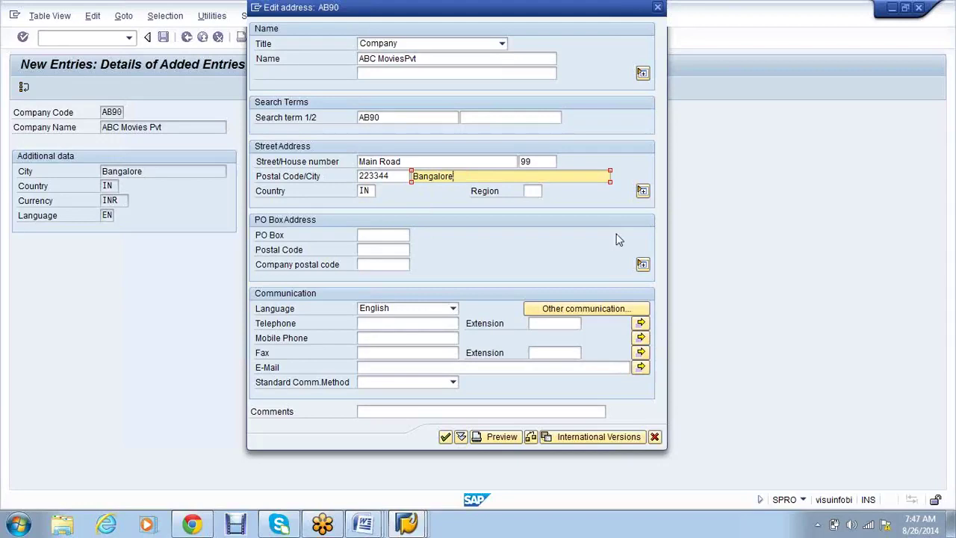
# Step: Examine the additional street and name fields of the address, and open the list of international versions
pyautogui.click(642, 192)
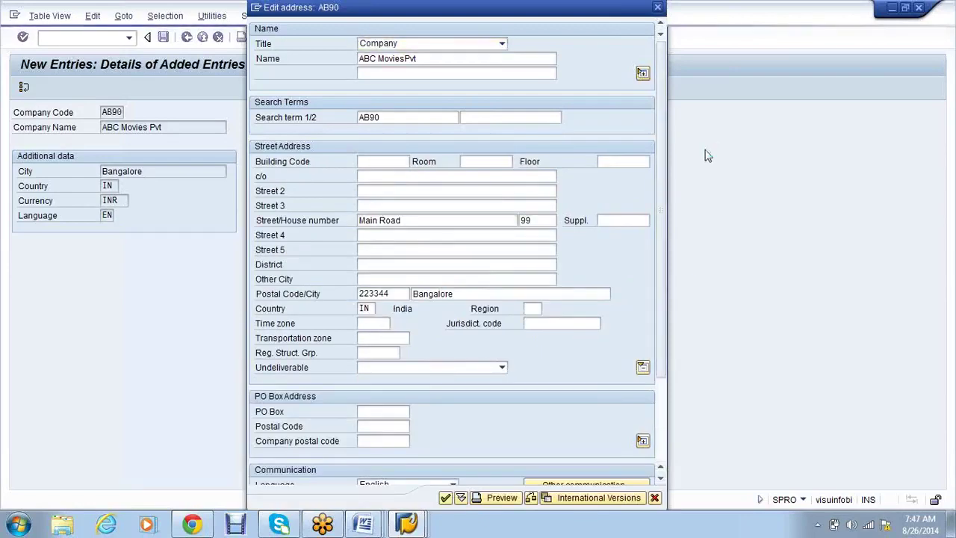
pyautogui.click(642, 73)
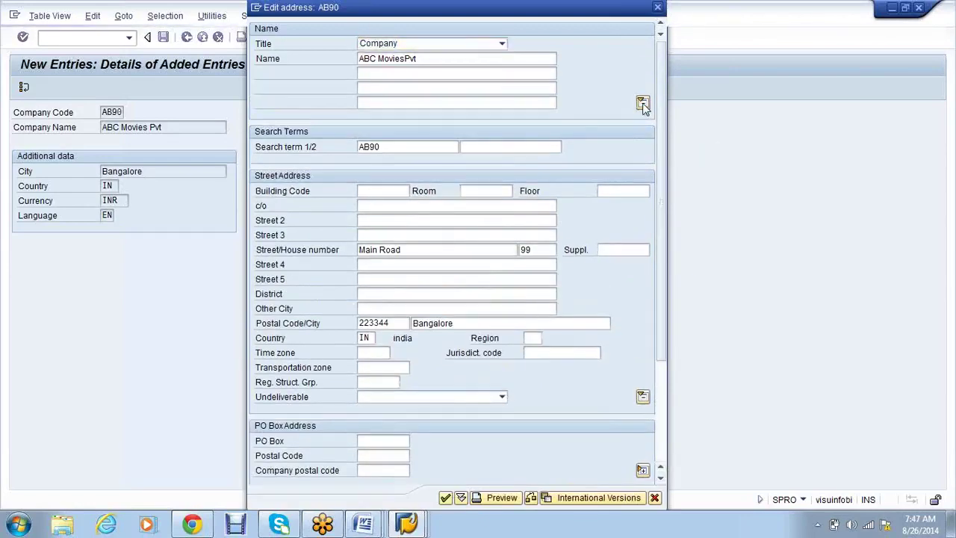
pyautogui.click(643, 105)
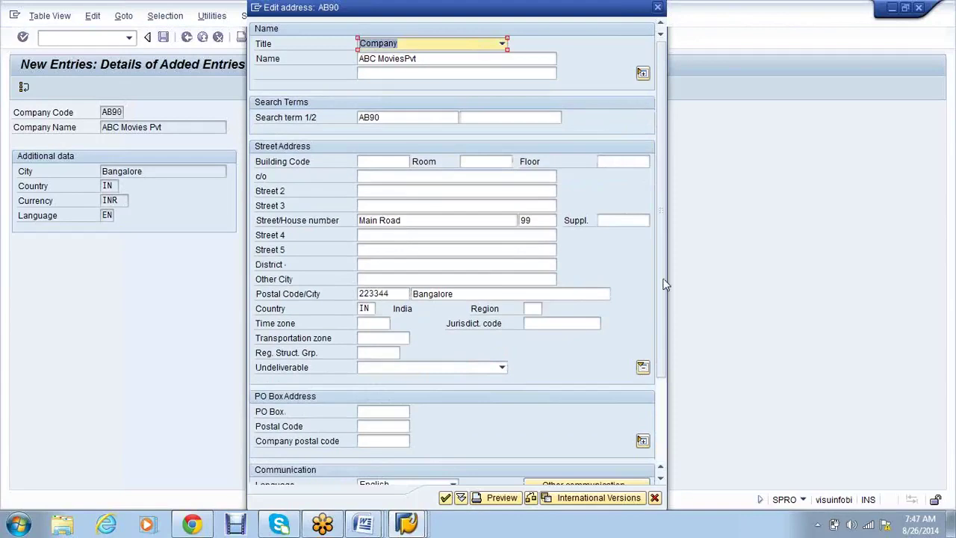
pyautogui.click(642, 368)
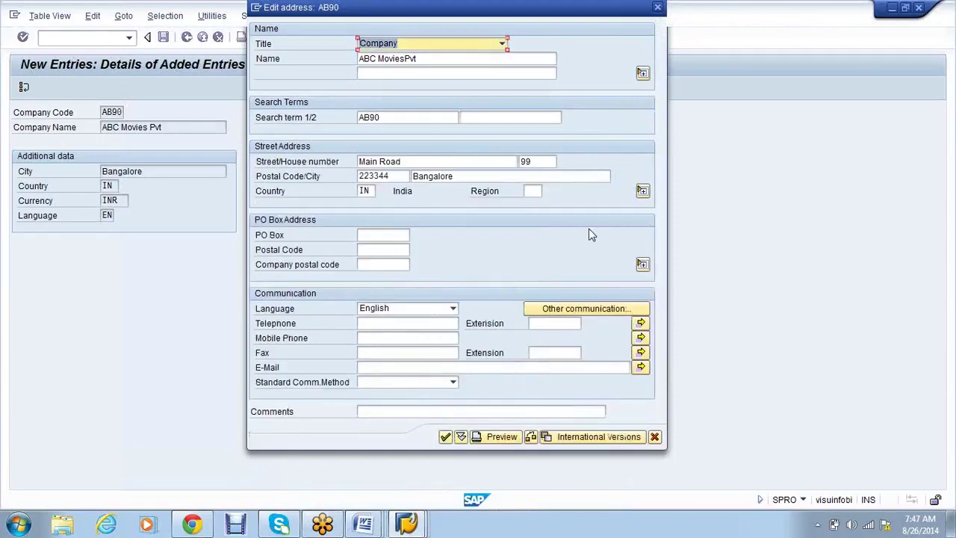
pyautogui.click(579, 440)
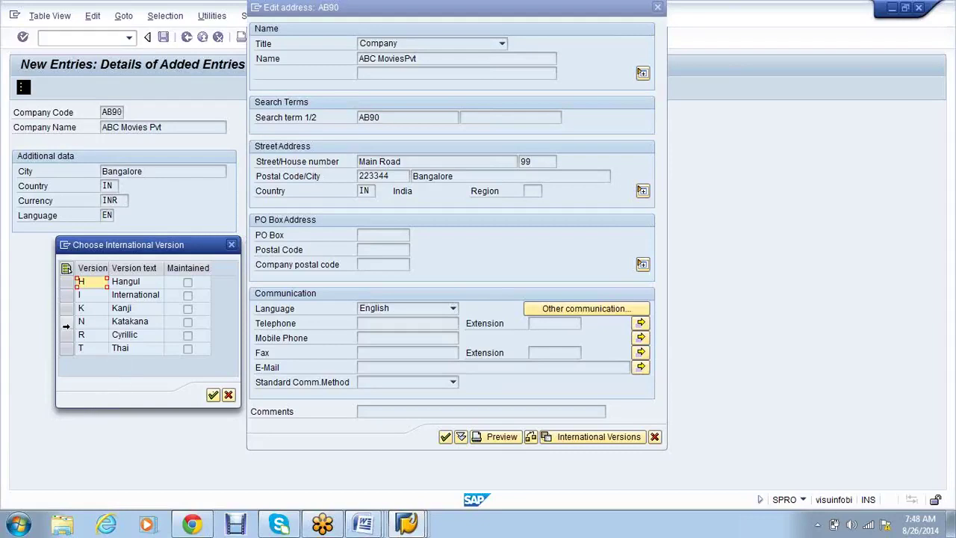
# Step: Examine the Kanji and Katakana international versions, open the Katakana address form, and close it and the version list without entering anything
pyautogui.click(65, 325)
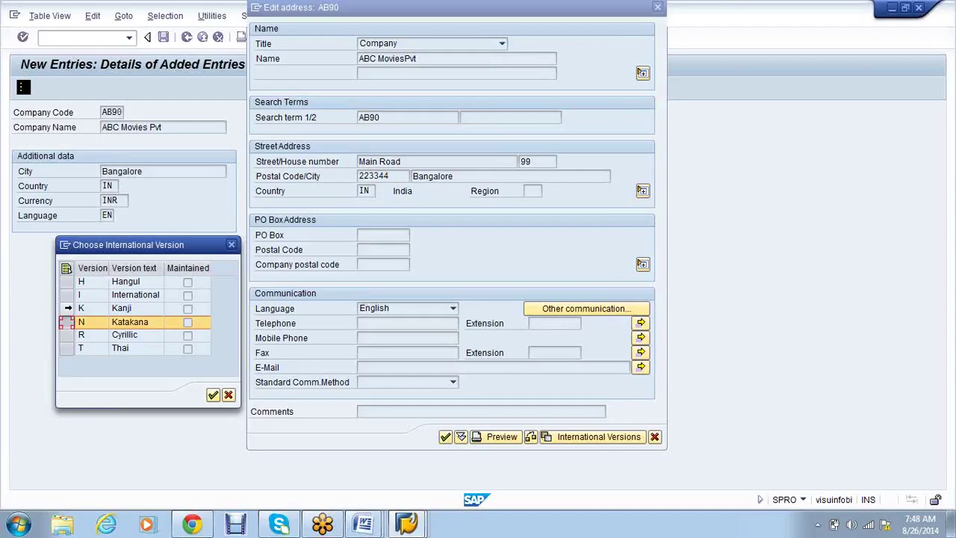
pyautogui.click(66, 308)
pyautogui.click(66, 320)
pyautogui.click(65, 309)
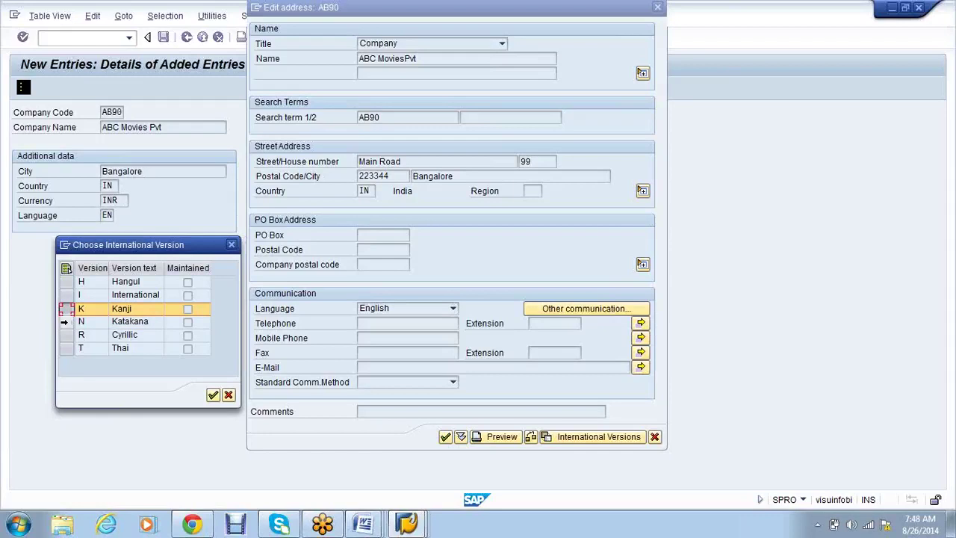
pyautogui.click(66, 321)
pyautogui.click(65, 309)
pyautogui.click(66, 322)
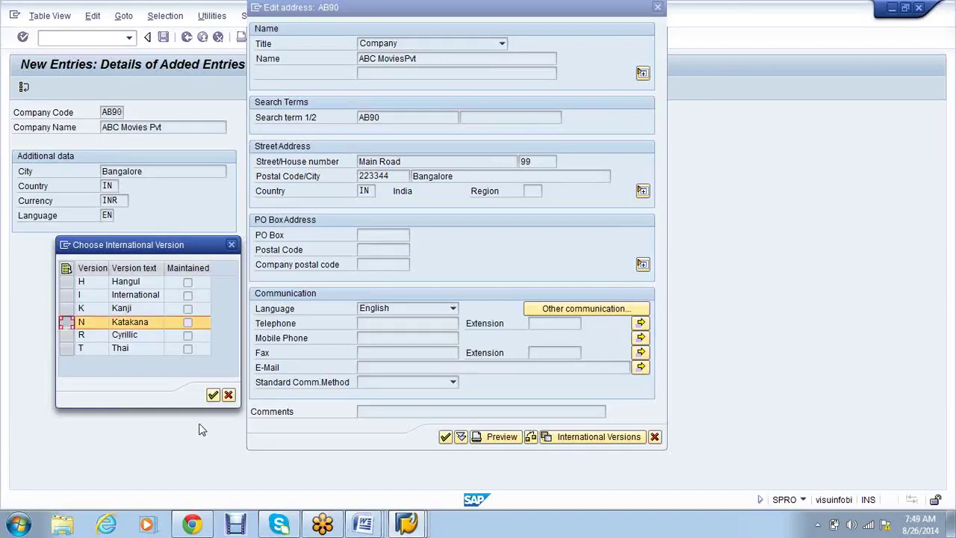
pyautogui.click(213, 396)
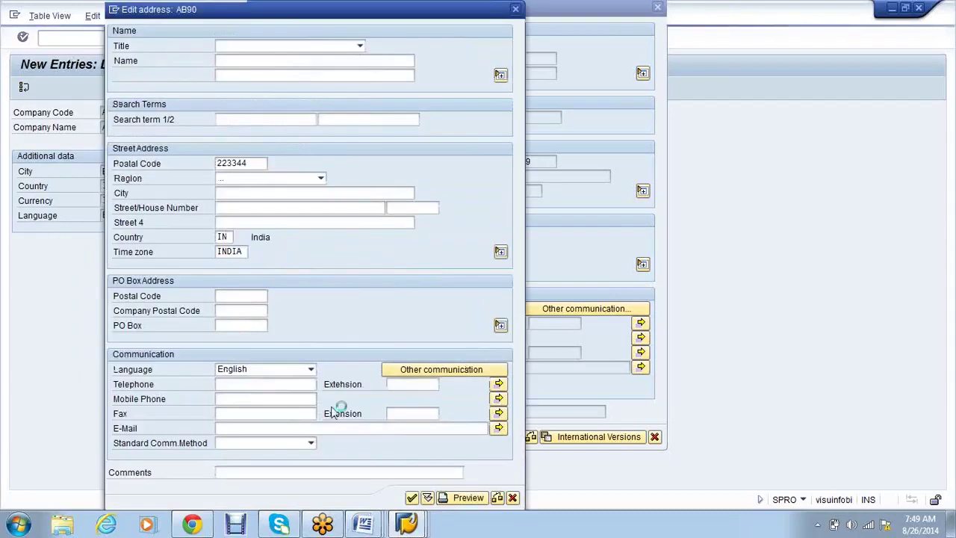
pyautogui.click(517, 10)
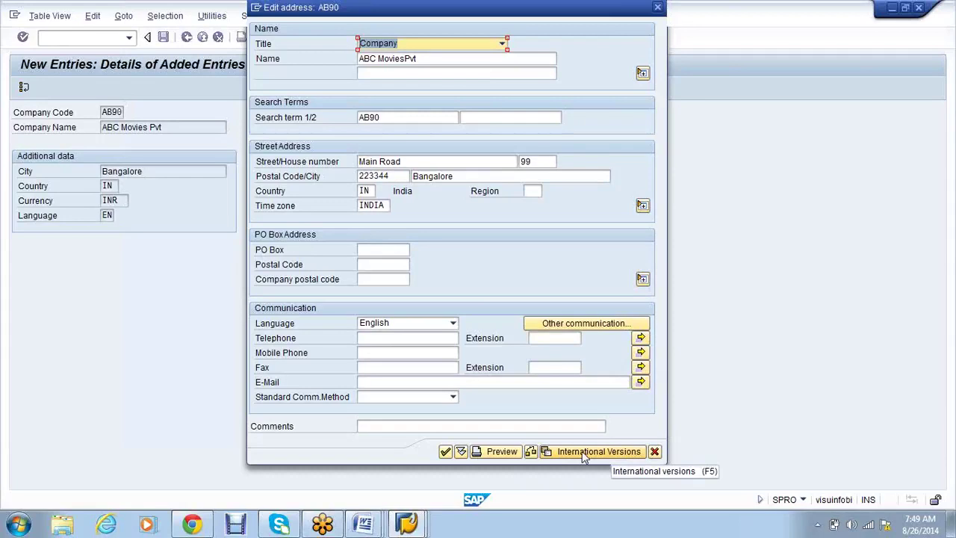
pyautogui.click(583, 454)
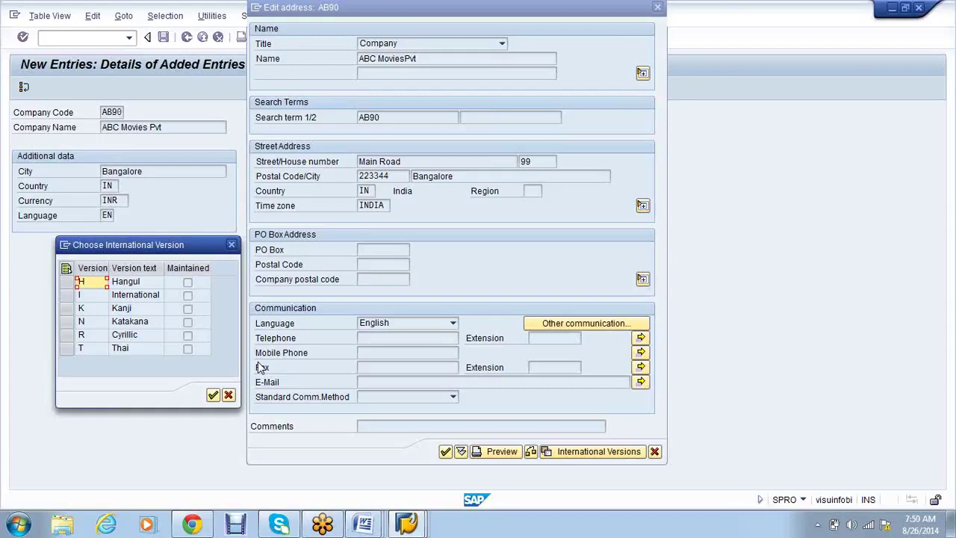
pyautogui.click(232, 244)
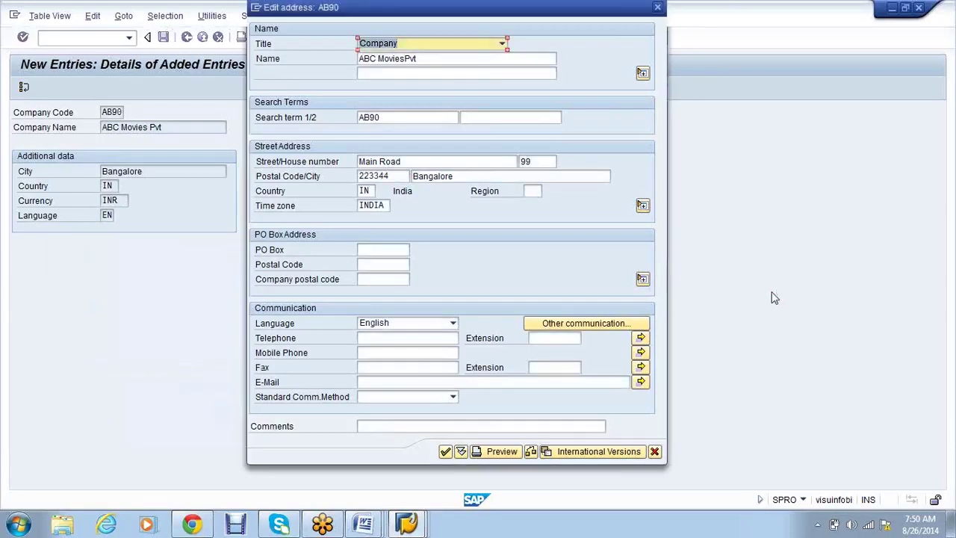
# Step: Confirm the company code address, record company code AB90 in the ABC PVT LTD customizing request, and return to the implementation guide
pyautogui.click(445, 451)
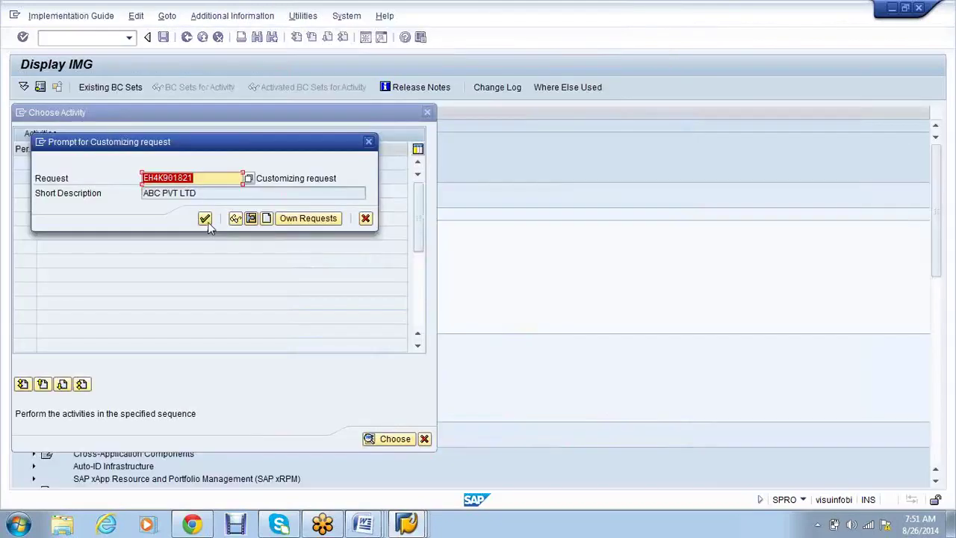
pyautogui.click(207, 221)
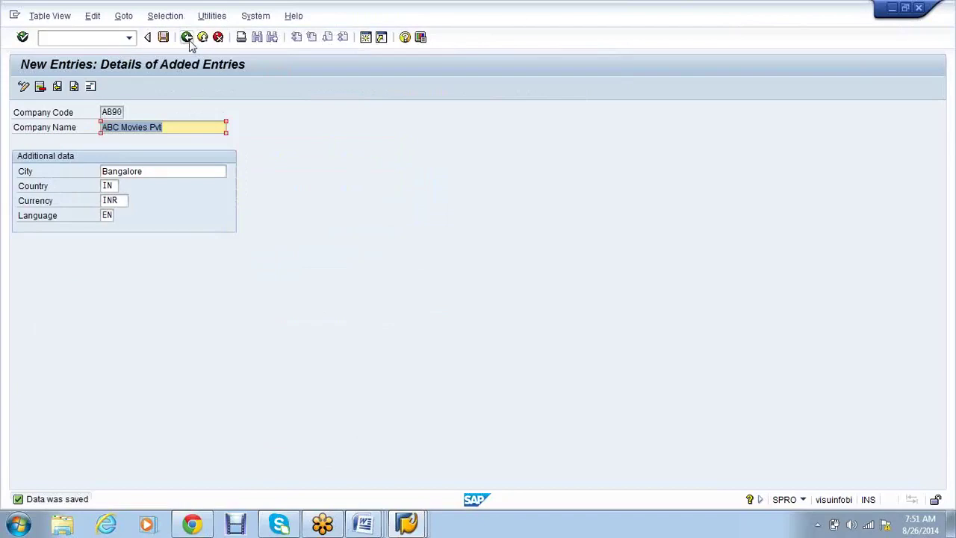
pyautogui.click(188, 41)
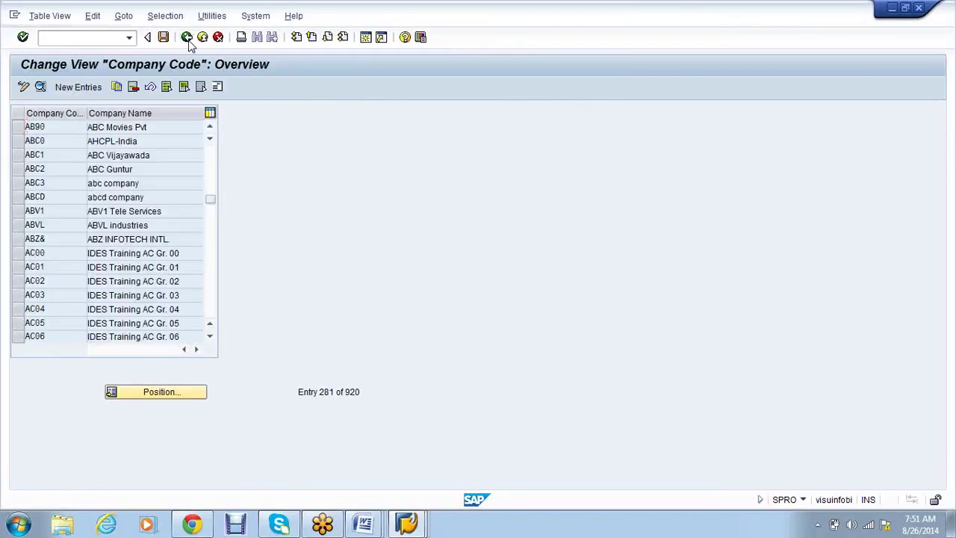
pyautogui.click(189, 41)
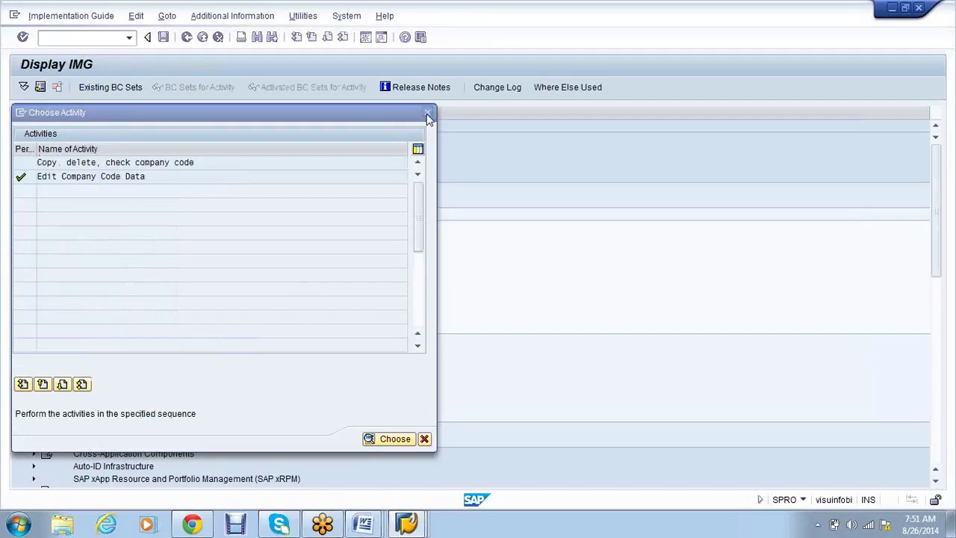
pyautogui.click(428, 114)
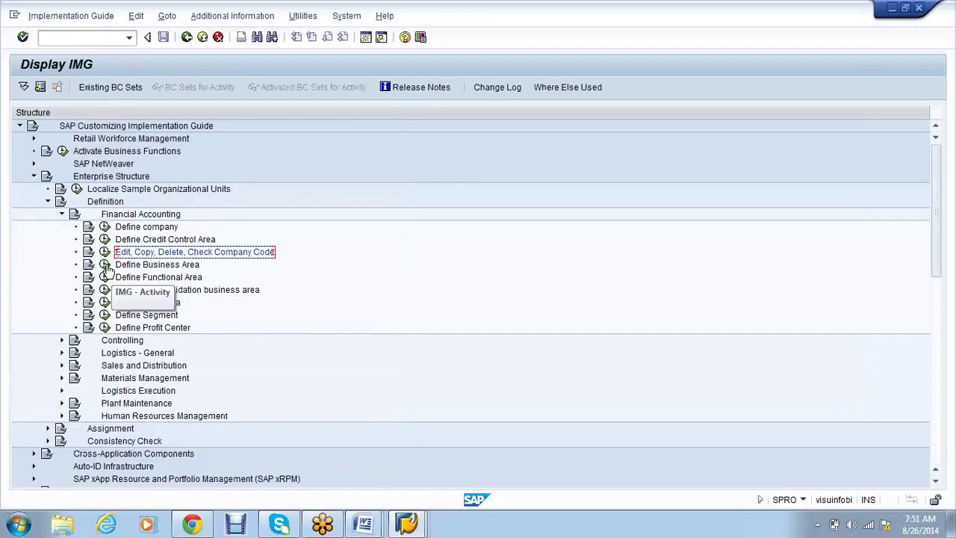
# Step: Start new entries under Define Business Area and add business area AB80 with the description Mumbai
pyautogui.click(107, 266)
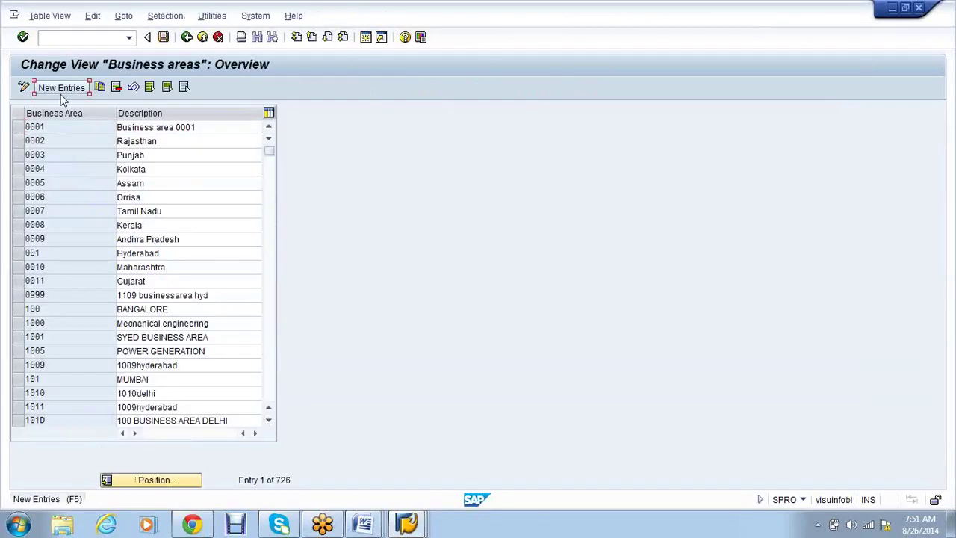
pyautogui.click(62, 88)
pyautogui.write('AB80')
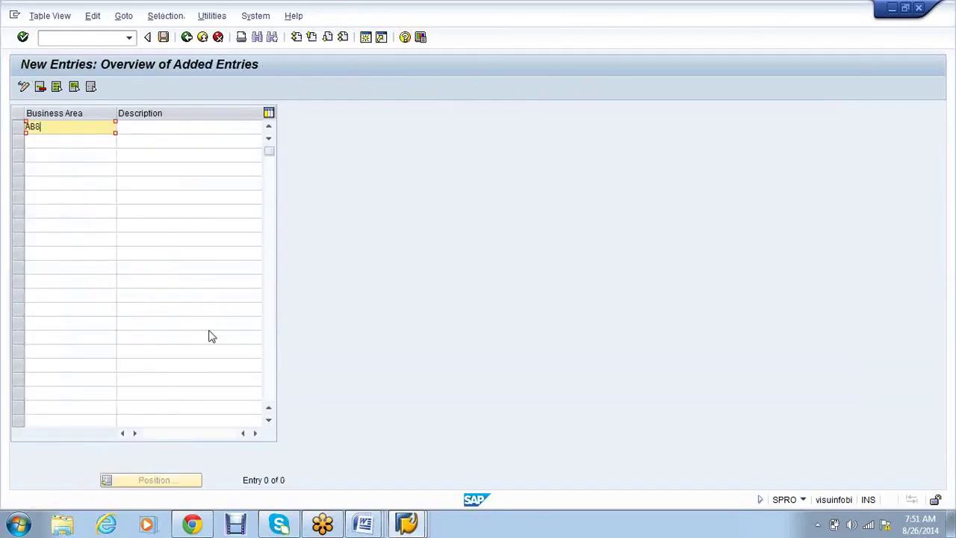
pyautogui.press('Tab')
pyautogui.write('Mu')
pyautogui.press('Down')
pyautogui.press('Tab')
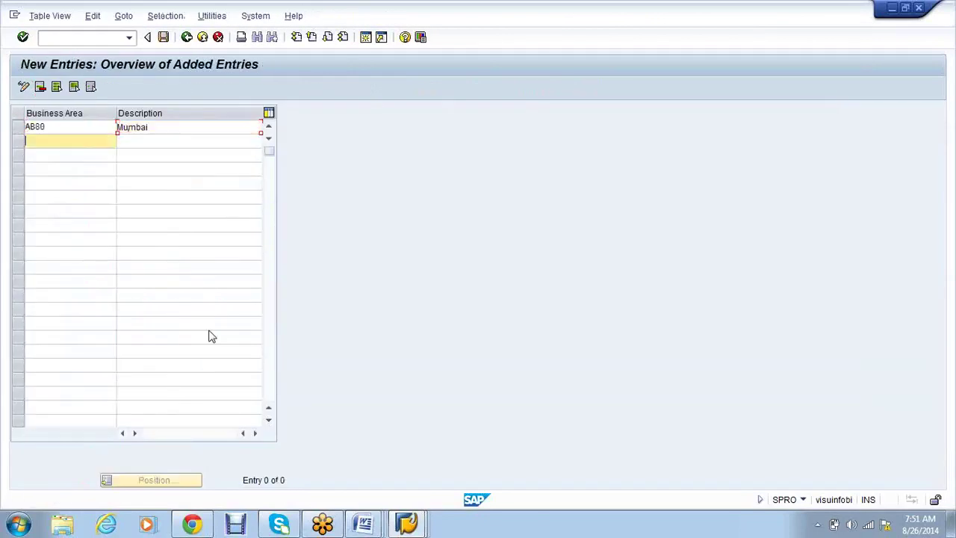
# Step: Add business area AB81 with the description Delhi
pyautogui.write('AB81')
pyautogui.press('Tab')
pyautogui.write('D')
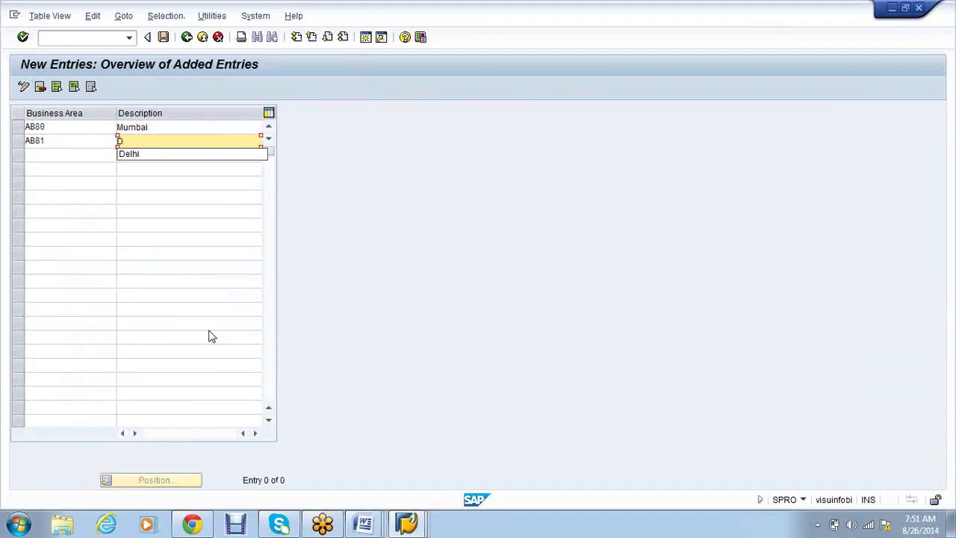
pyautogui.press('Down')
pyautogui.press('Tab')
# Step: Add business area AB82 with the description HYD
pyautogui.write('AB82')
pyautogui.press('Tab')
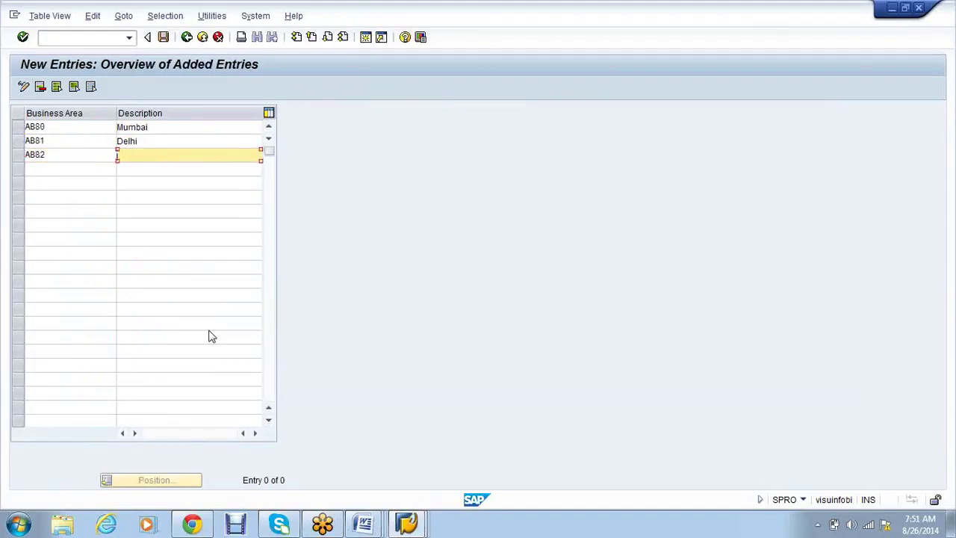
pyautogui.write('HYD')
pyautogui.press('Tab')
# Step: Add business area AB83 with the description Bangalore and validate the business area entries
pyautogui.write('AB83')
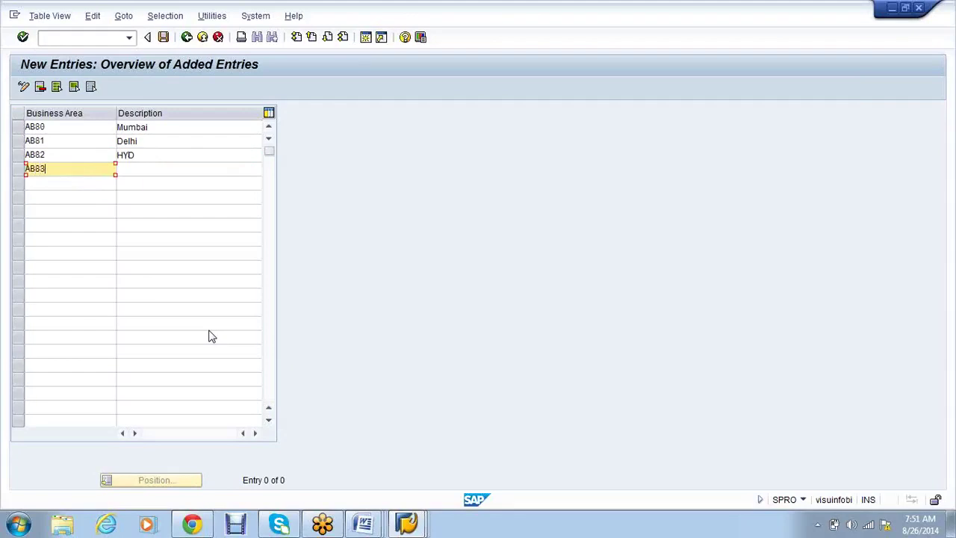
pyautogui.press('Tab')
pyautogui.write('B')
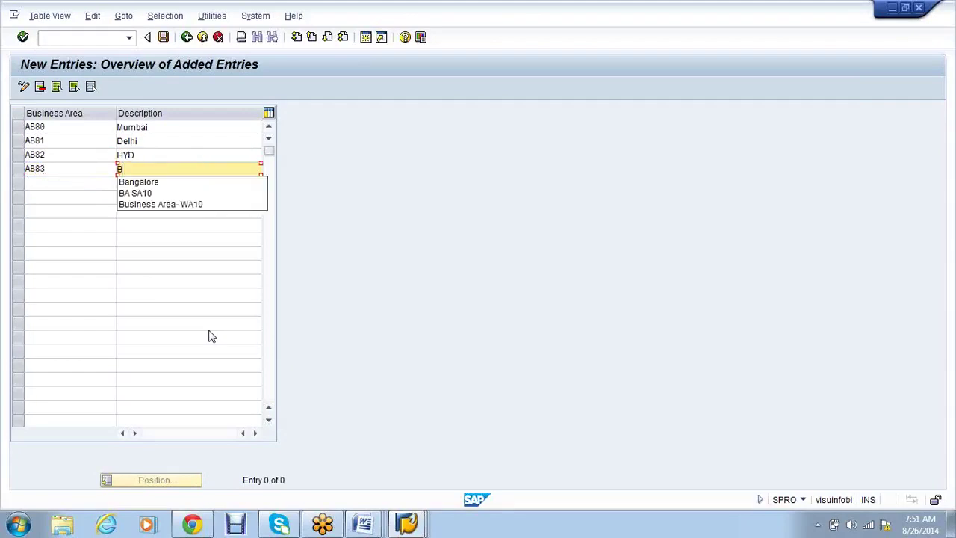
pyautogui.press('Down')
pyautogui.press('Return')
pyautogui.press('Return')
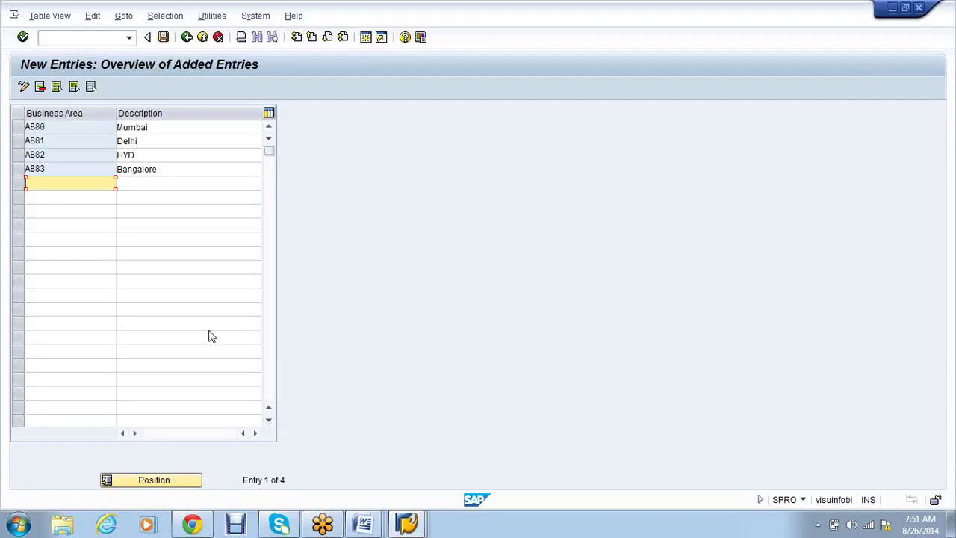
# Step: Save the new business areas to the ABC PVT LTD customizing request and return to the implementation guide
pyautogui.hotkey('ctrl', 's')
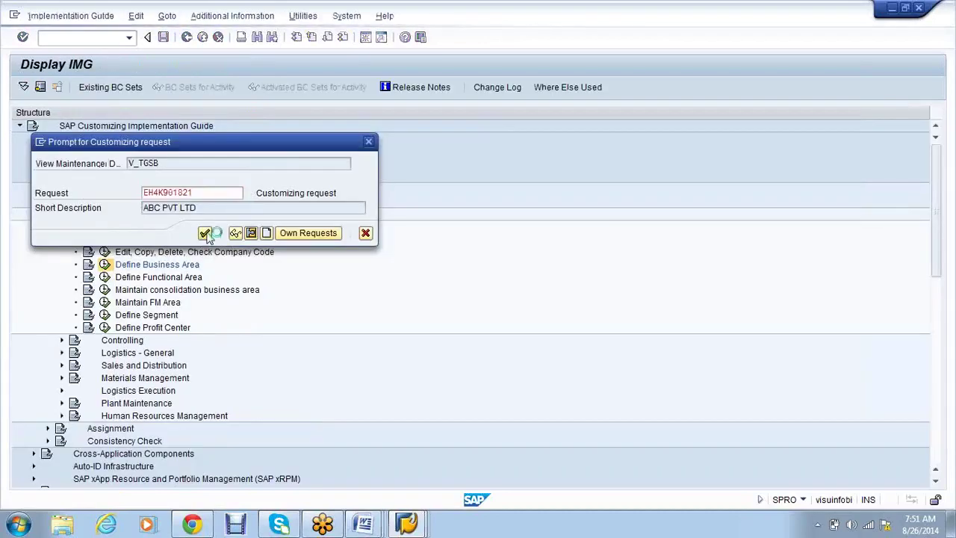
pyautogui.click(205, 233)
pyautogui.click(186, 37)
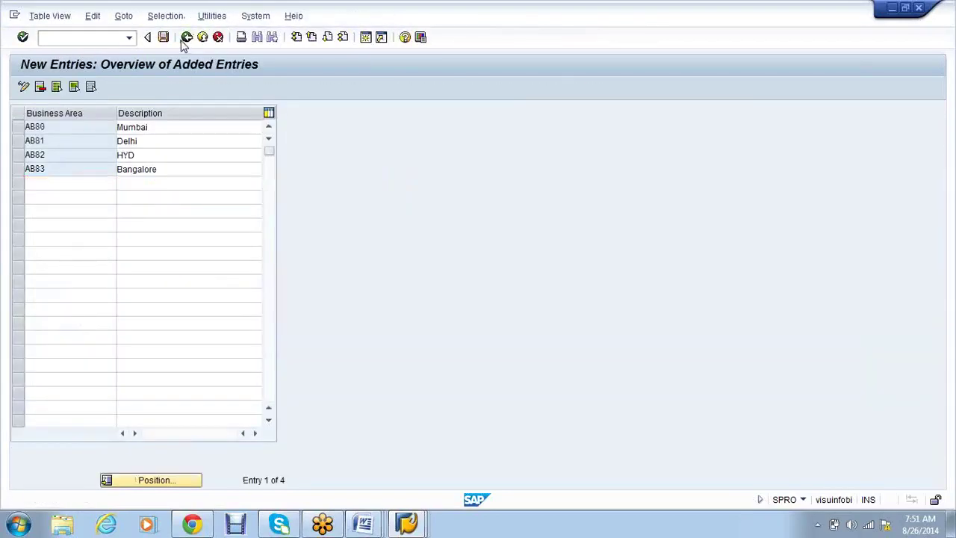
pyautogui.click(186, 36)
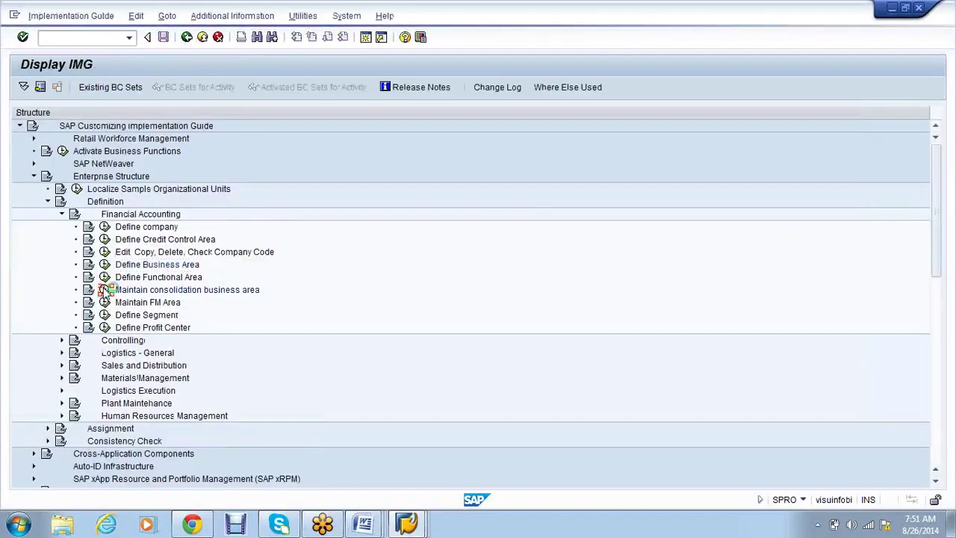
# Step: Start new entries under Maintain consolidation business area and add ABS1 with the description South CBA
pyautogui.click(104, 289)
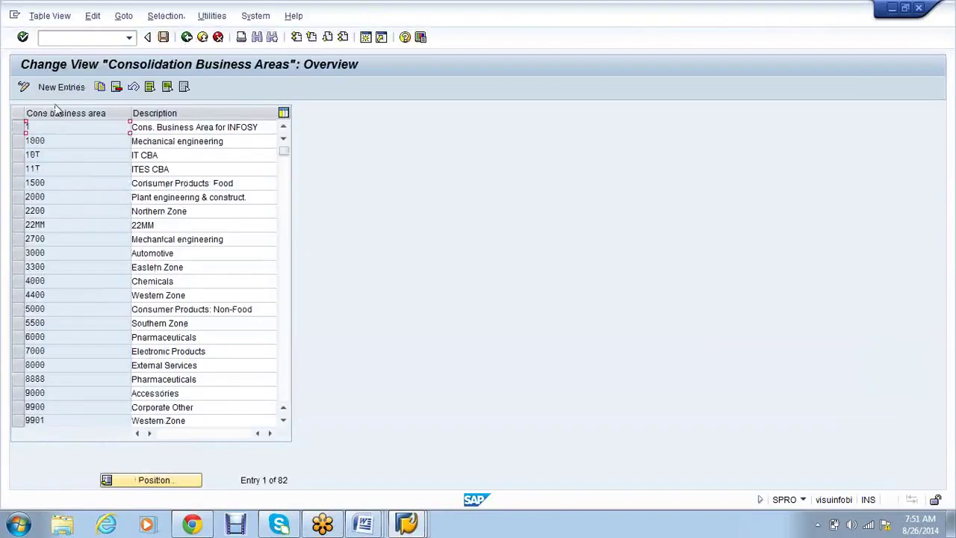
pyautogui.press('F5')
pyautogui.write('ABS1')
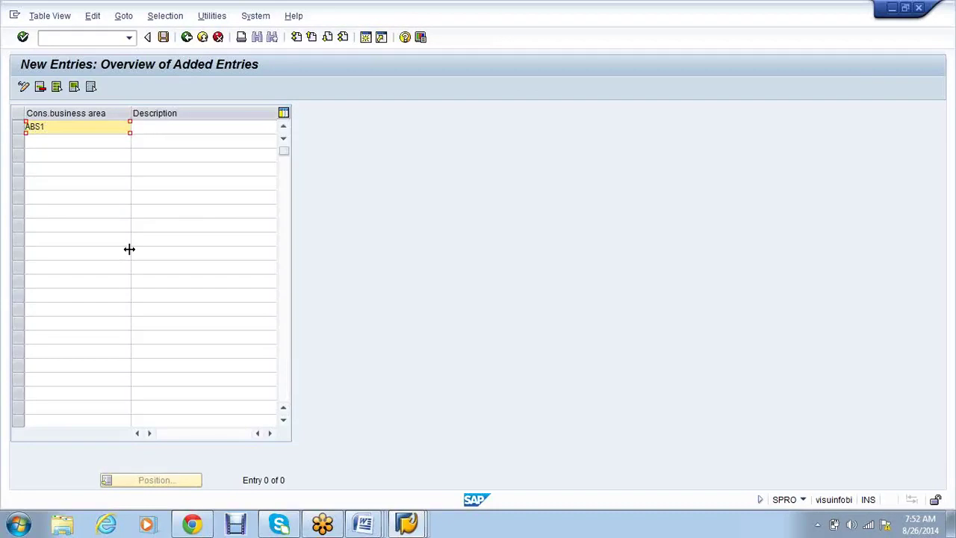
pyautogui.press('Tab')
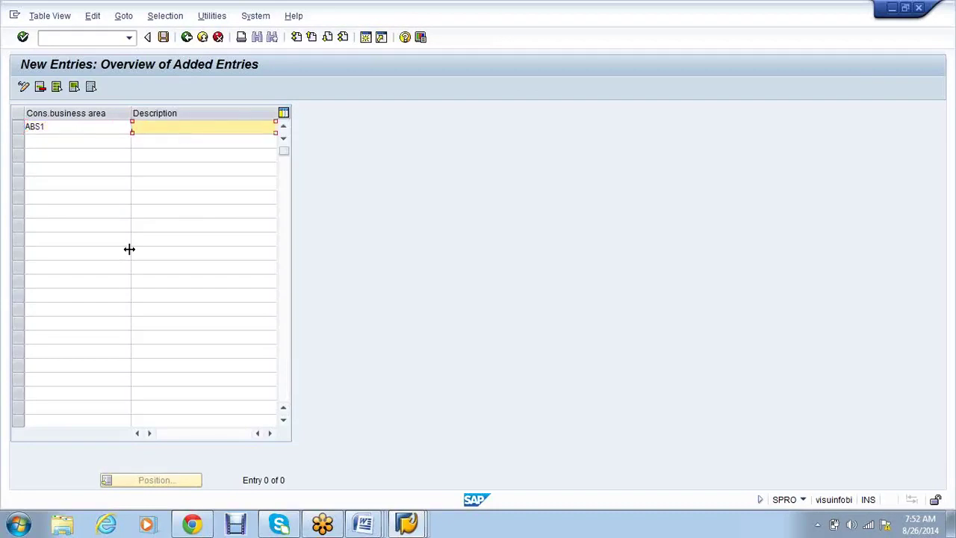
pyautogui.write('S')
pyautogui.press('Down')
pyautogui.press('Down')
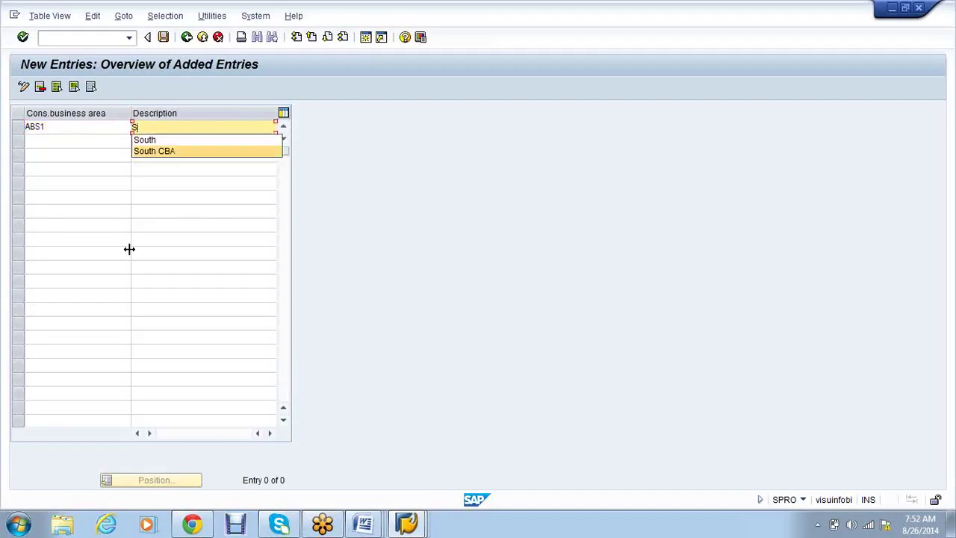
pyautogui.press('Return')
pyautogui.press('Tab')
# Step: Add consolidation business area ABN1 with the description North CBA, save both entries and return to the implementation guide
pyautogui.write('A')
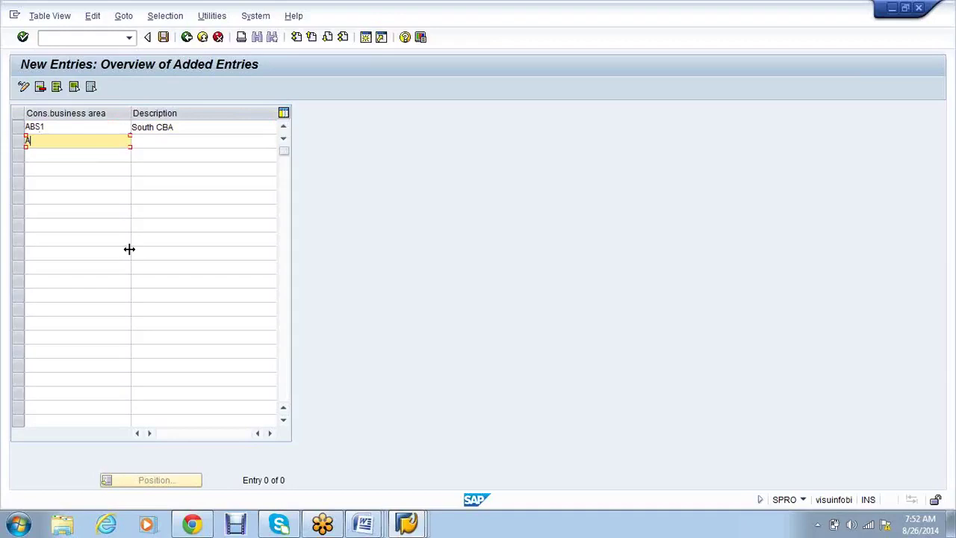
pyautogui.write('BN1')
pyautogui.press('Tab')
pyautogui.write('N')
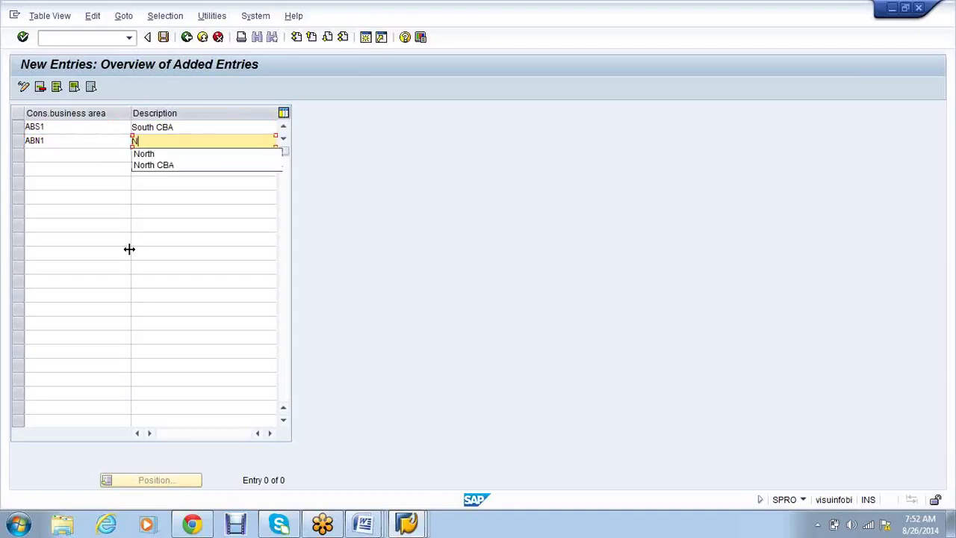
pyautogui.press('Down')
pyautogui.press('Down')
pyautogui.press('Return')
pyautogui.press('Return')
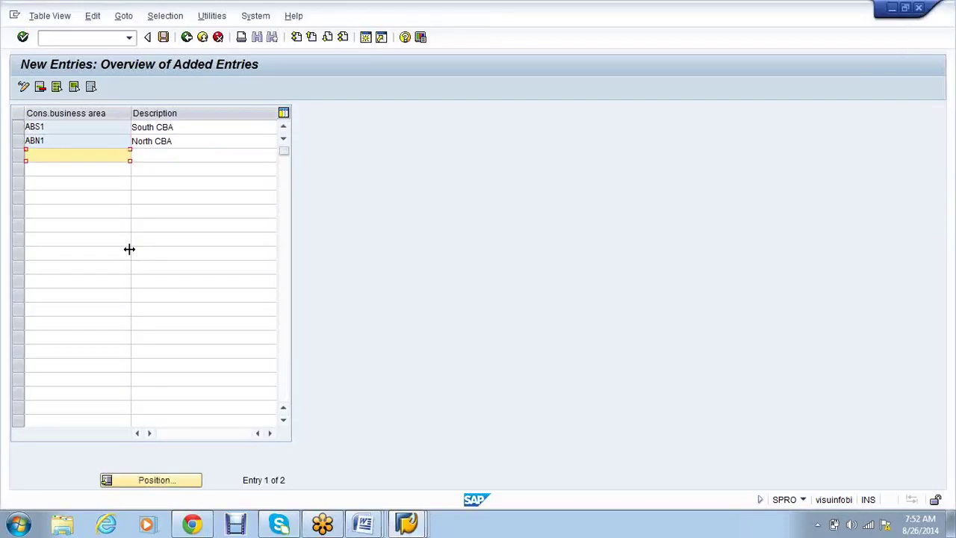
pyautogui.press('F3')
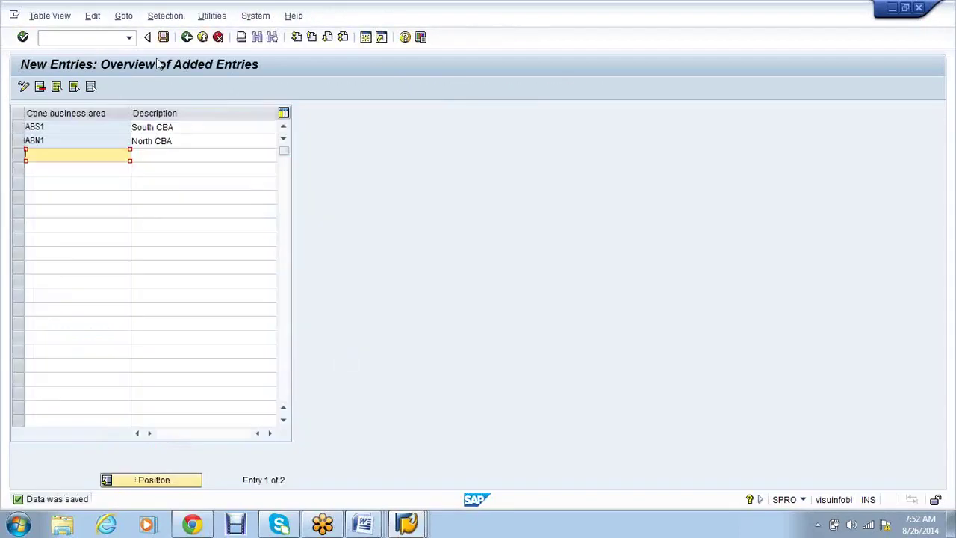
pyautogui.click(186, 36)
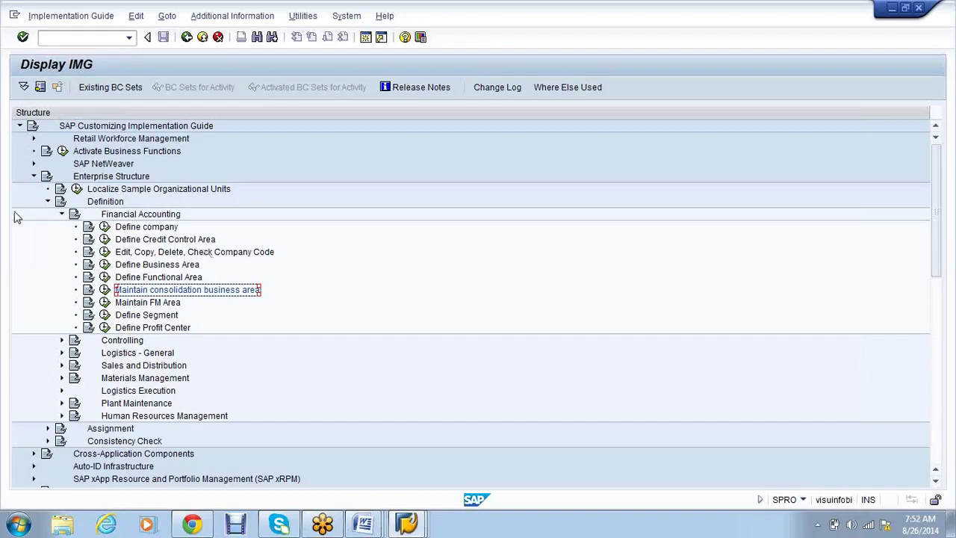
# Step: Collapse the Definition section of the enterprise structure and expand the Financial Accounting activities under Assignment
pyautogui.click(62, 214)
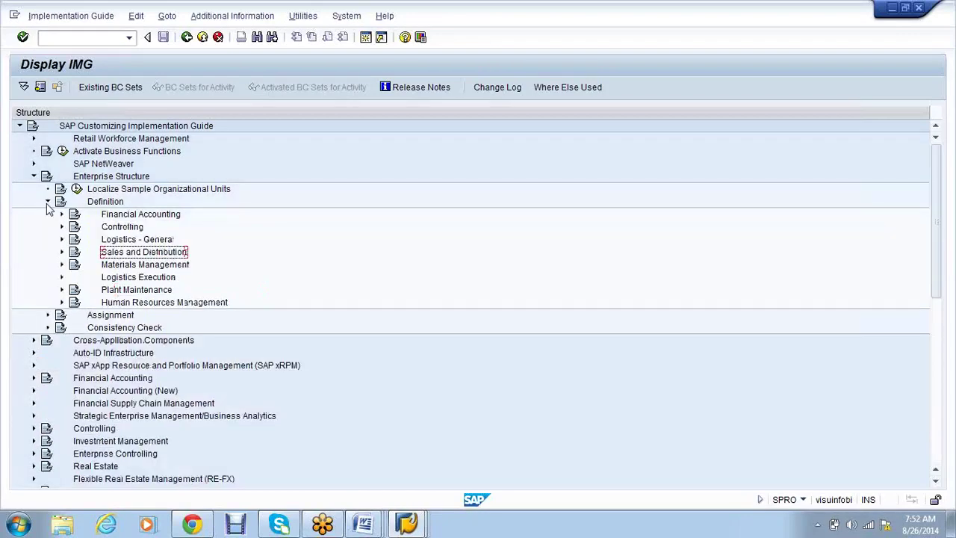
pyautogui.click(47, 202)
pyautogui.click(47, 213)
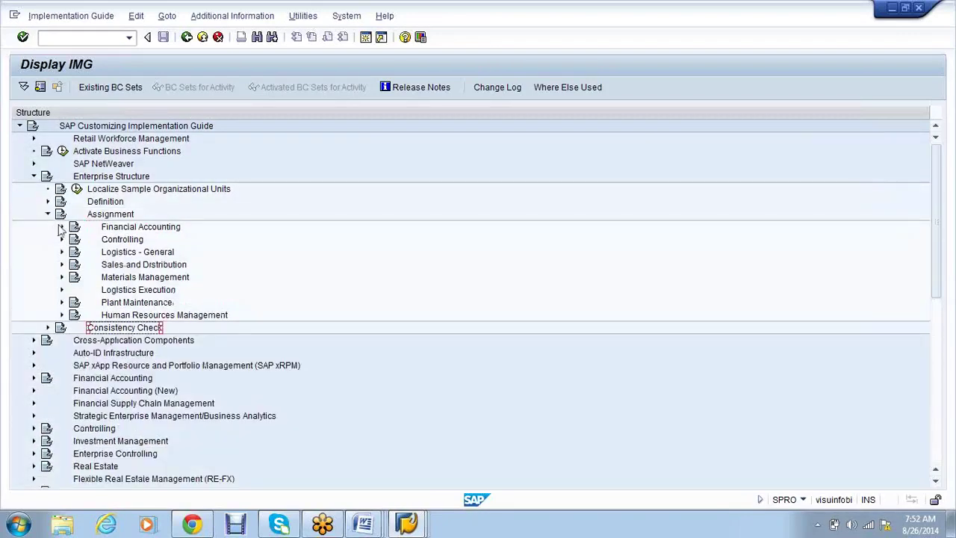
pyautogui.click(62, 227)
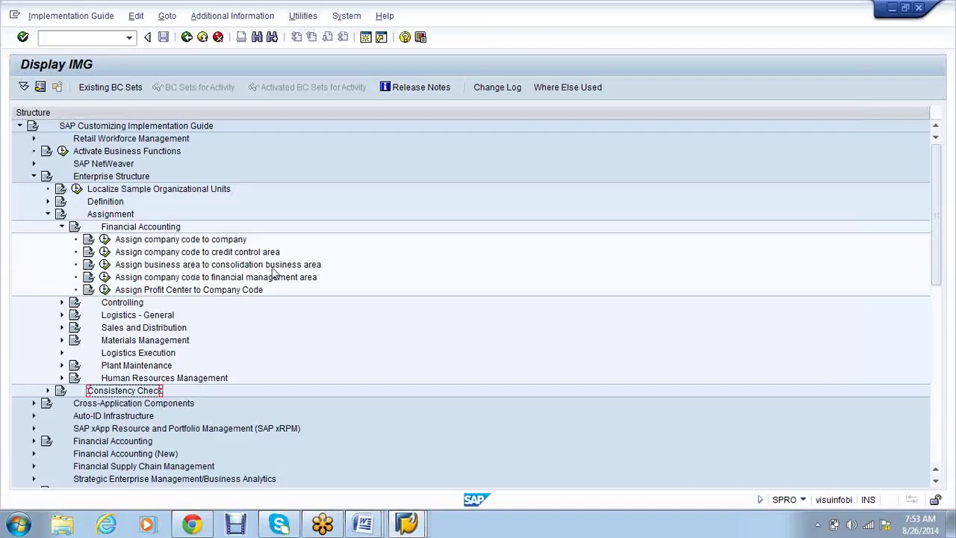
# Step: Open the Assign company code to company activity and position the list at company code AB90
pyautogui.click(105, 239)
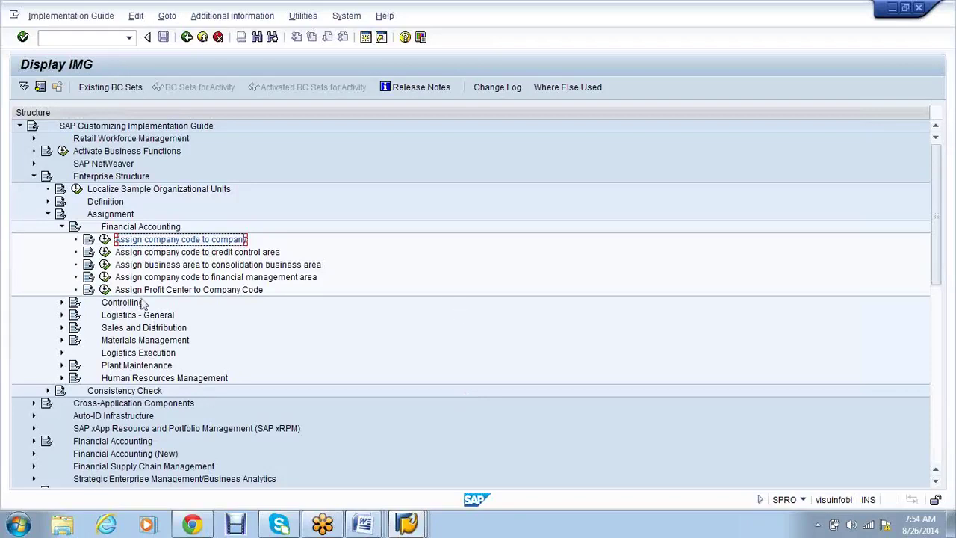
pyautogui.click(105, 239)
pyautogui.click(201, 481)
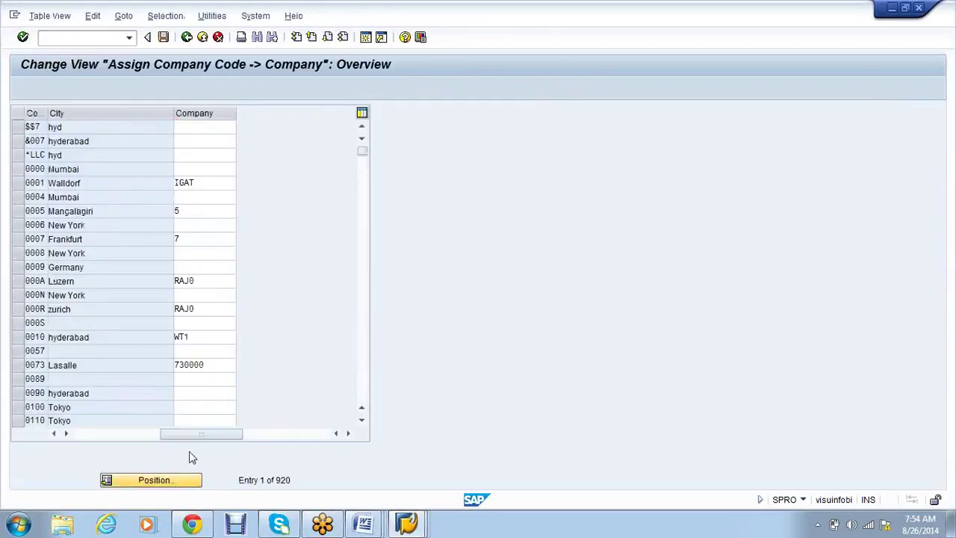
pyautogui.write('ab90')
pyautogui.press('Return')
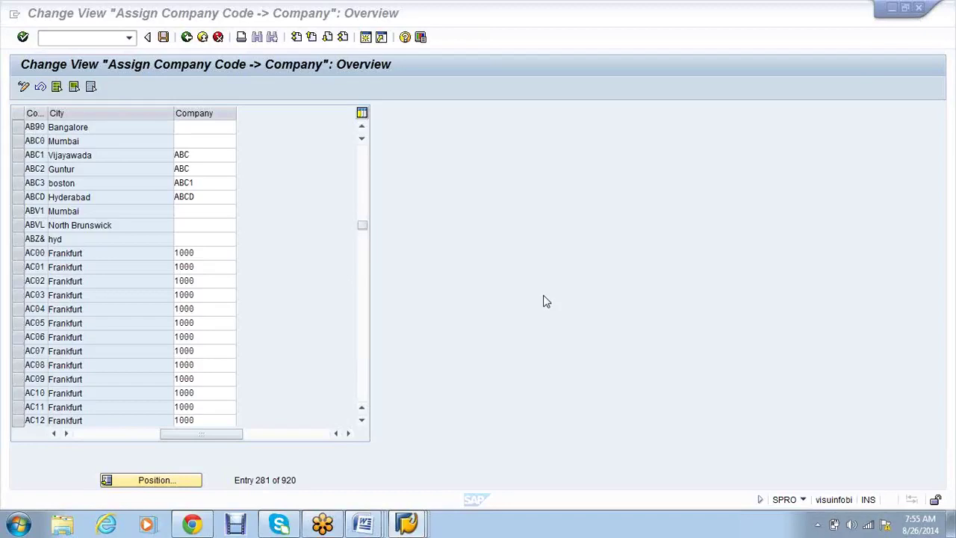
pyautogui.click(160, 482)
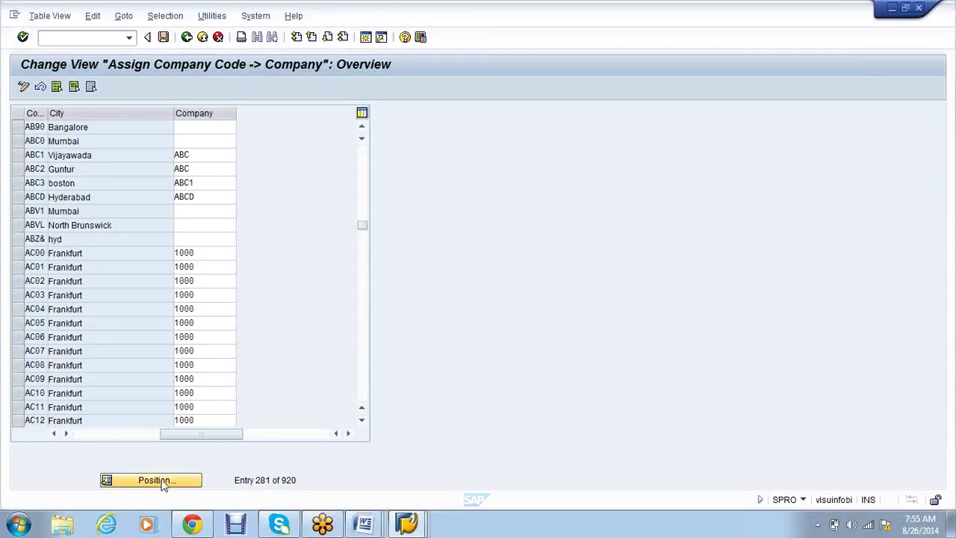
pyautogui.write('ab90')
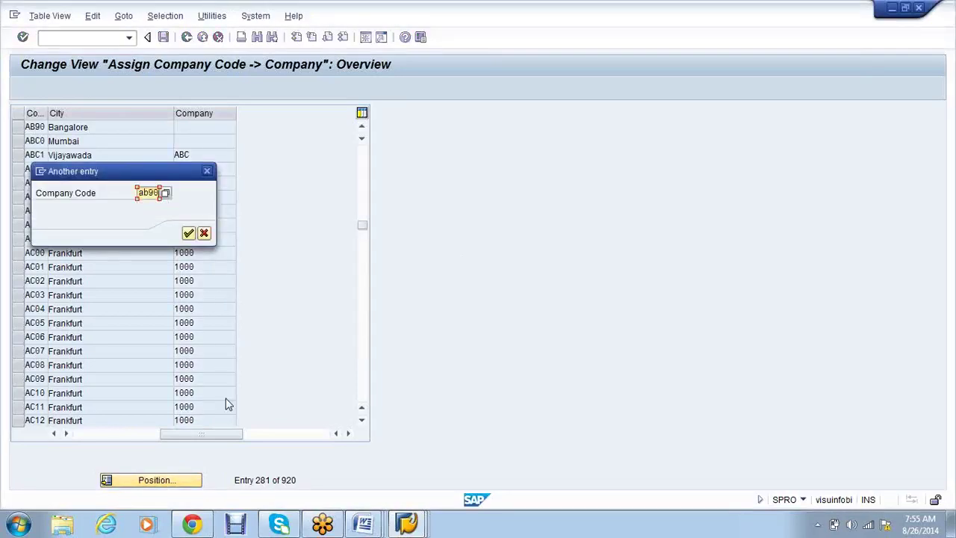
pyautogui.click(190, 234)
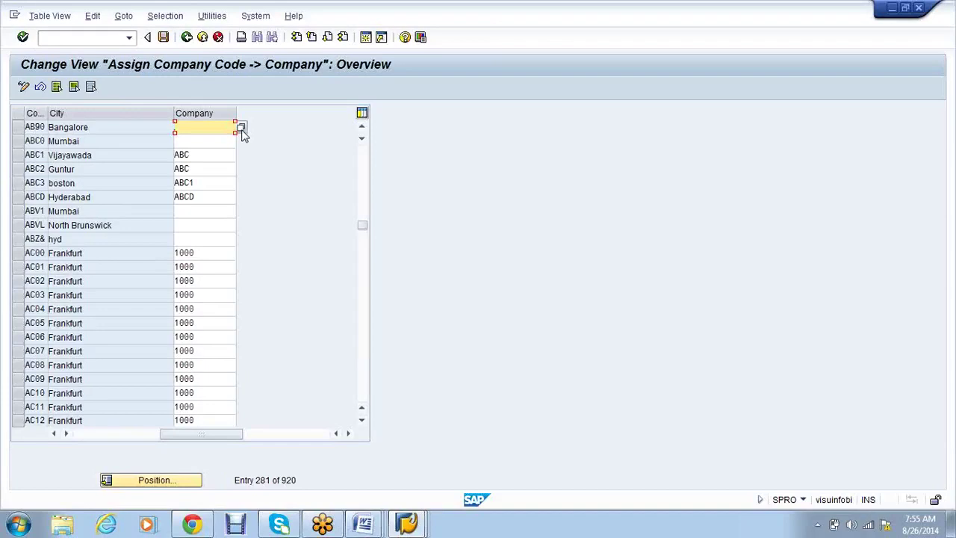
# Step: Pick company AB1000 from the list of possible companies for company code AB90
pyautogui.click(241, 128)
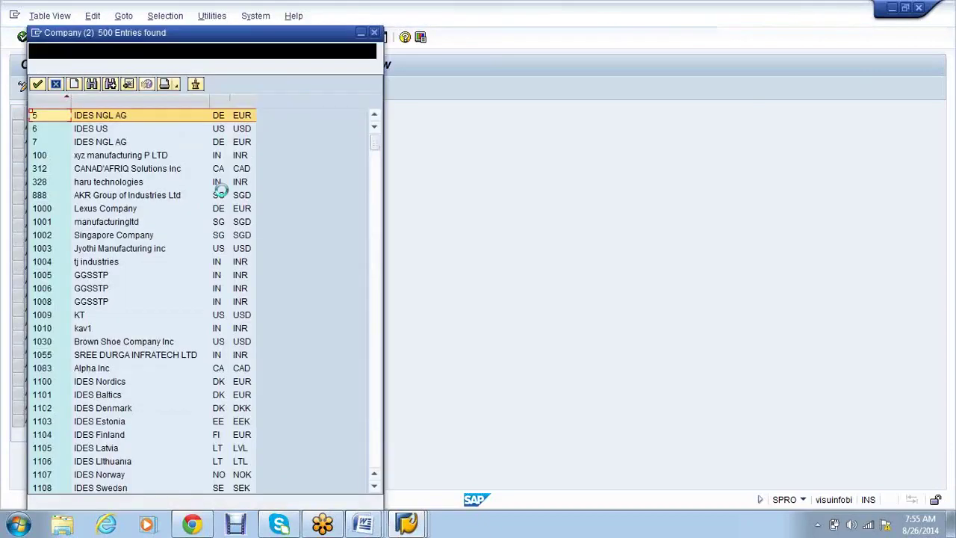
pyautogui.scroll(-10, 123, 236)
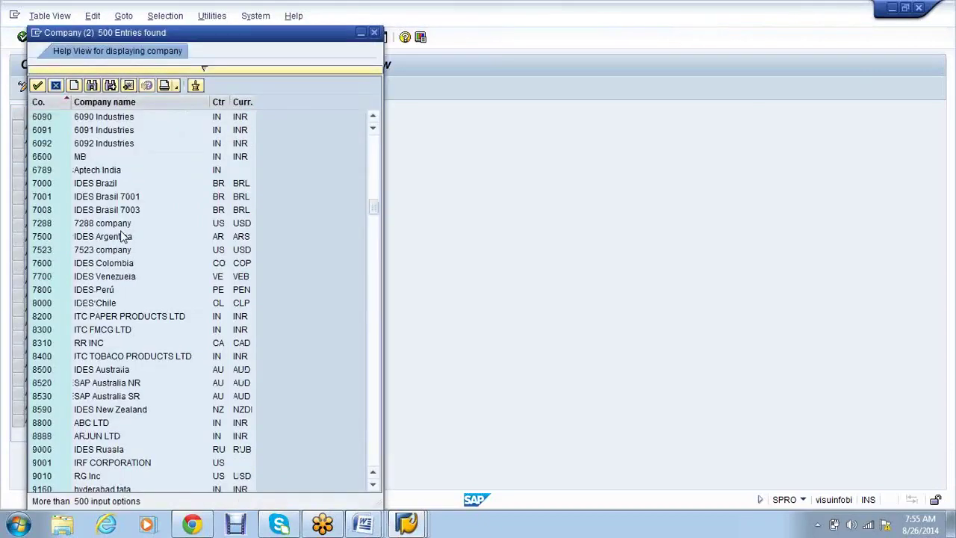
pyautogui.scroll(-10, 123, 236)
pyautogui.click(105, 156)
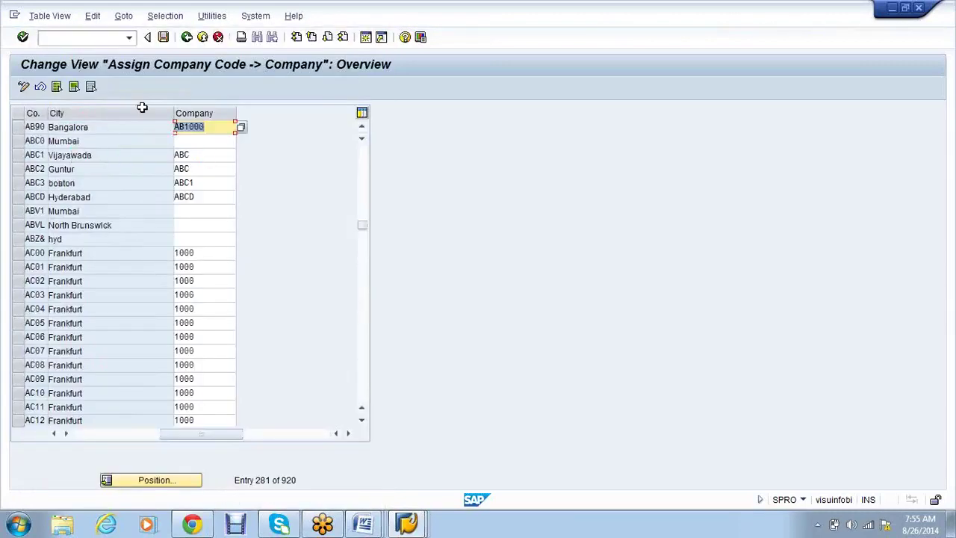
# Step: Save the company assignment to the ABC PVT LTD customizing request and return to the implementation guide
pyautogui.click(166, 43)
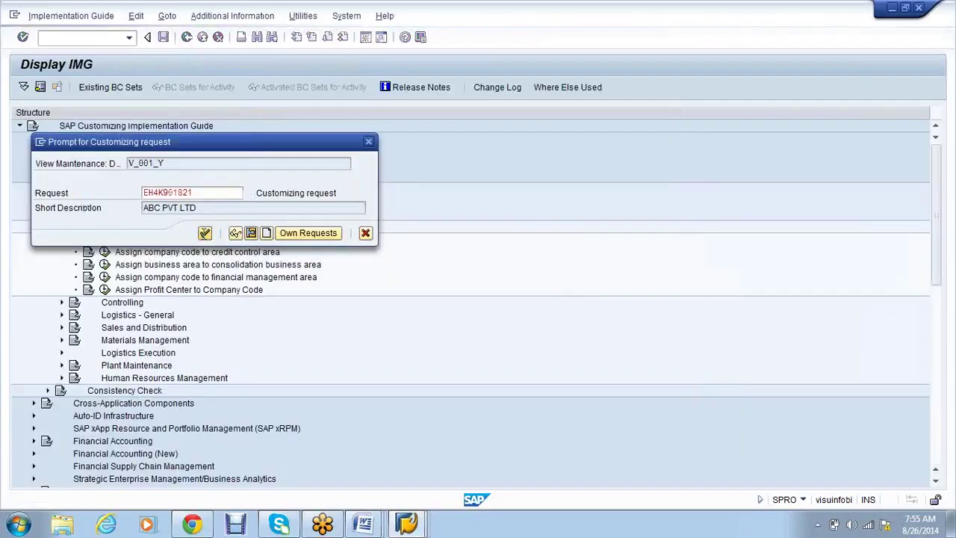
pyautogui.click(204, 233)
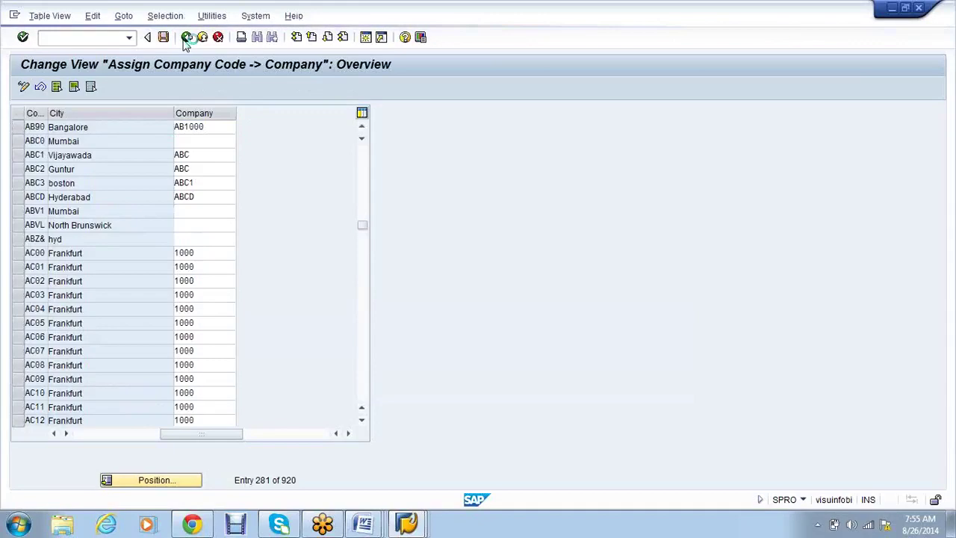
pyautogui.click(186, 37)
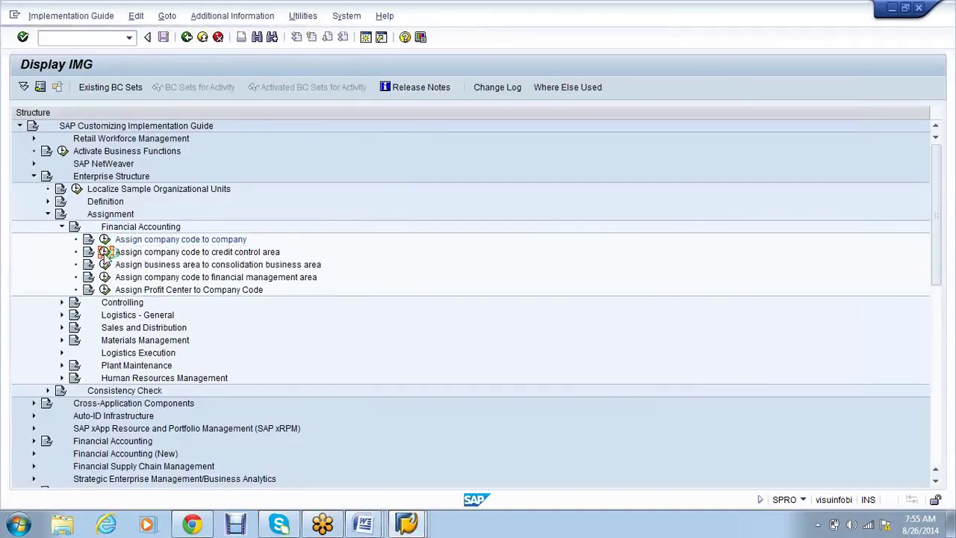
# Step: Open the Assign company code to credit control area activity and position the list at company code AB90
pyautogui.click(105, 253)
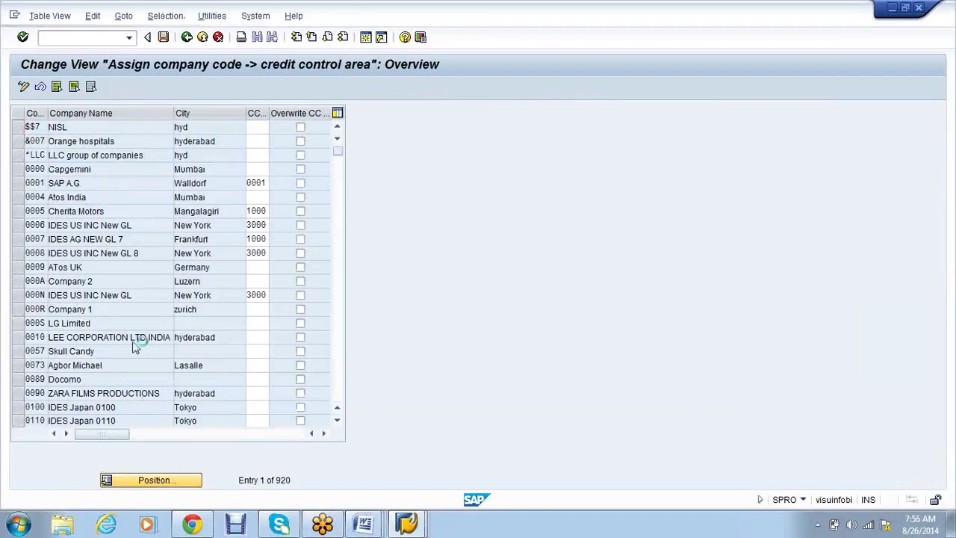
pyautogui.write('ab90')
pyautogui.press('Return')
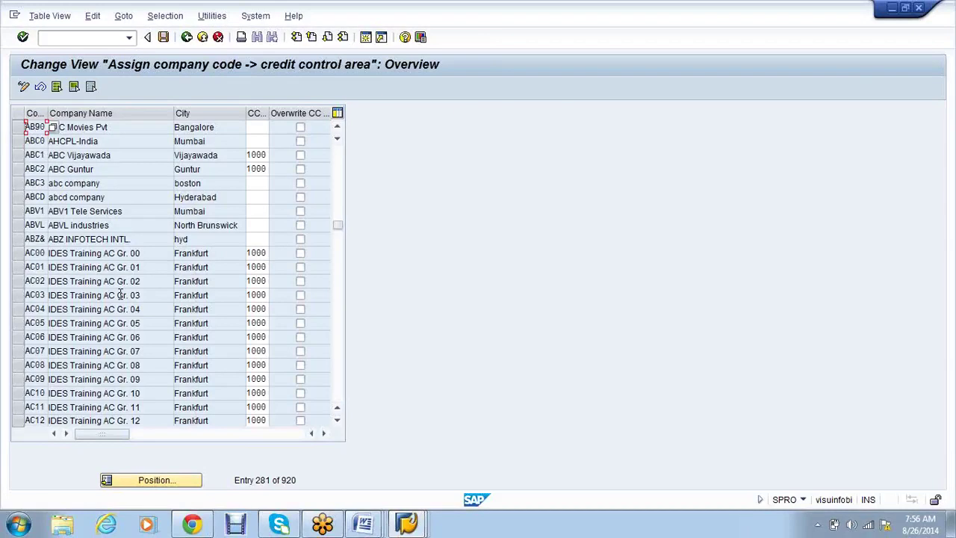
# Step: Assign credit control area AB01 to company code AB90 and save it to the ABC PVT LTD customizing request
pyautogui.press('Tab')
pyautogui.write('ab90')
pyautogui.press('Return')
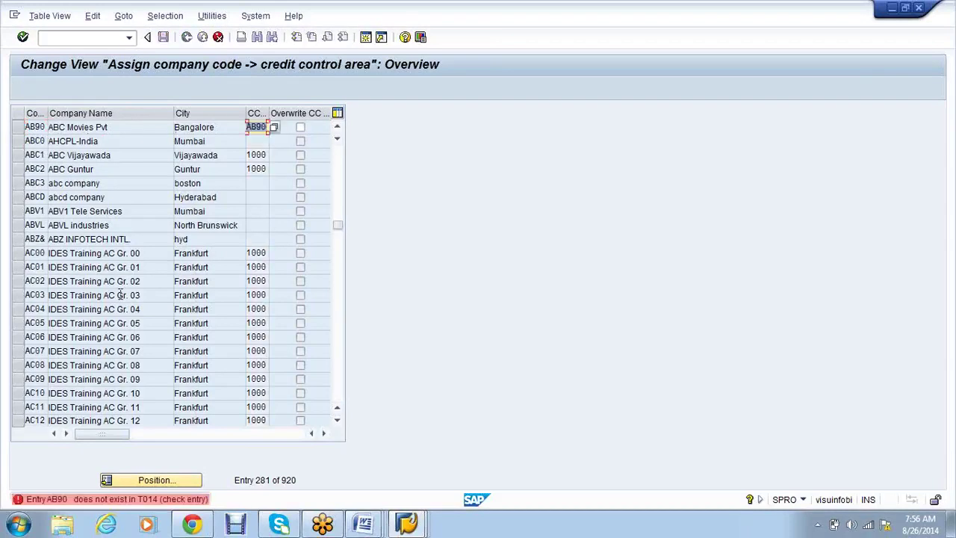
pyautogui.write('AB01')
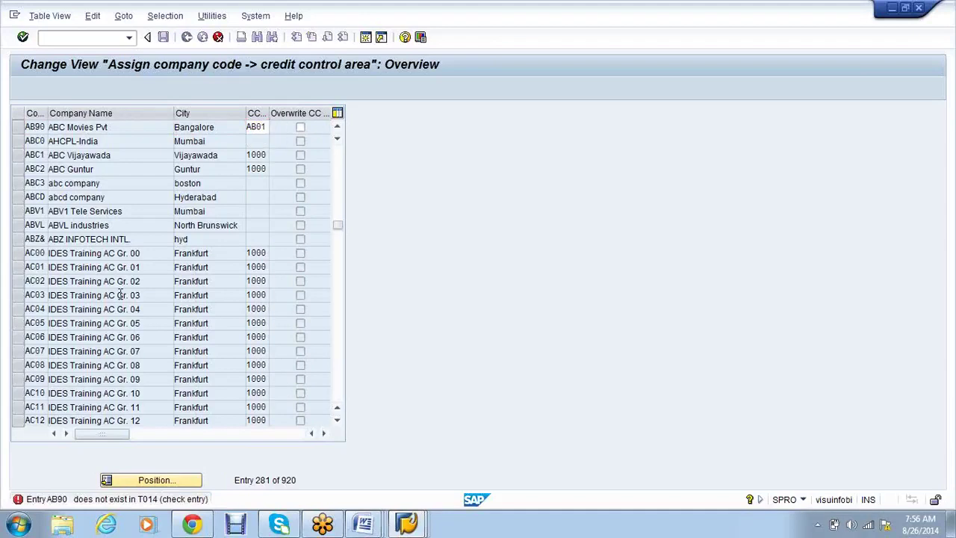
pyautogui.press('Return')
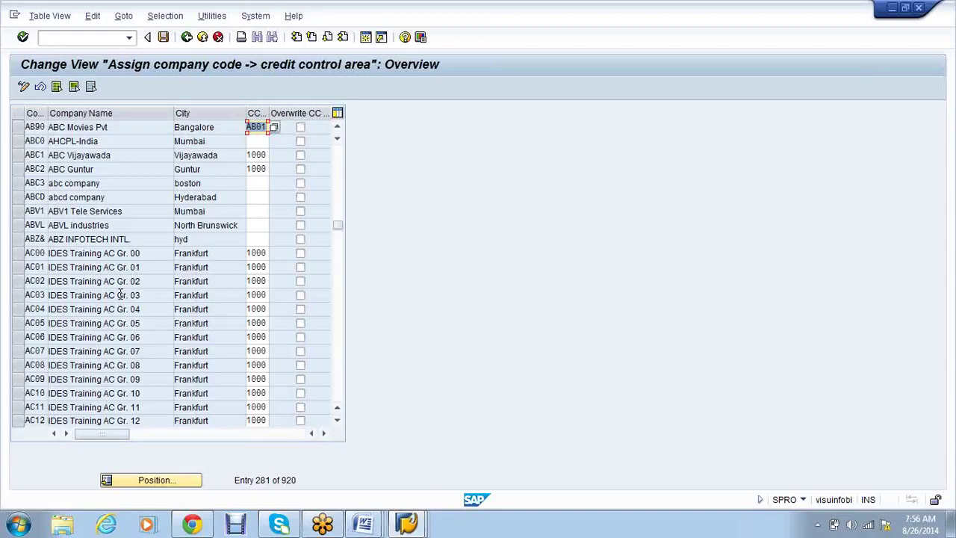
pyautogui.click(164, 37)
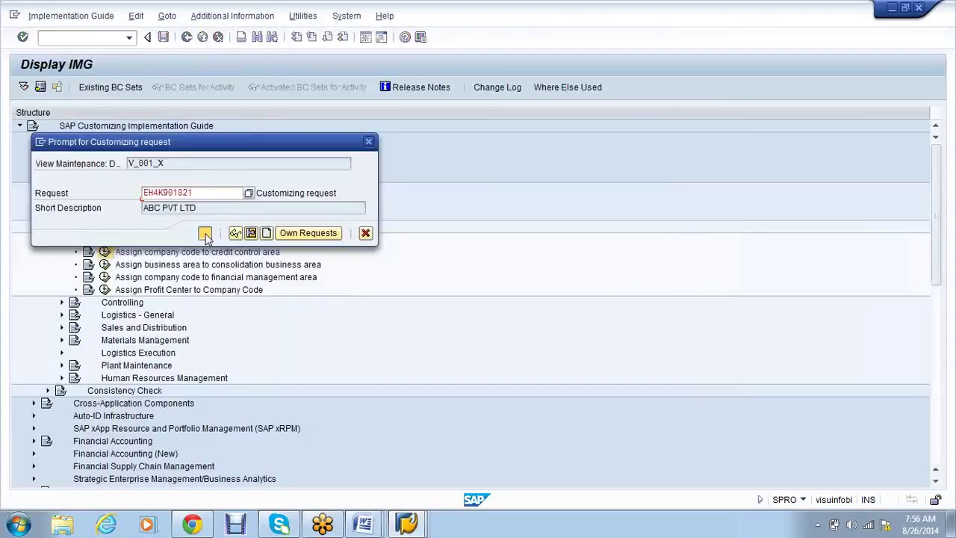
pyautogui.click(205, 233)
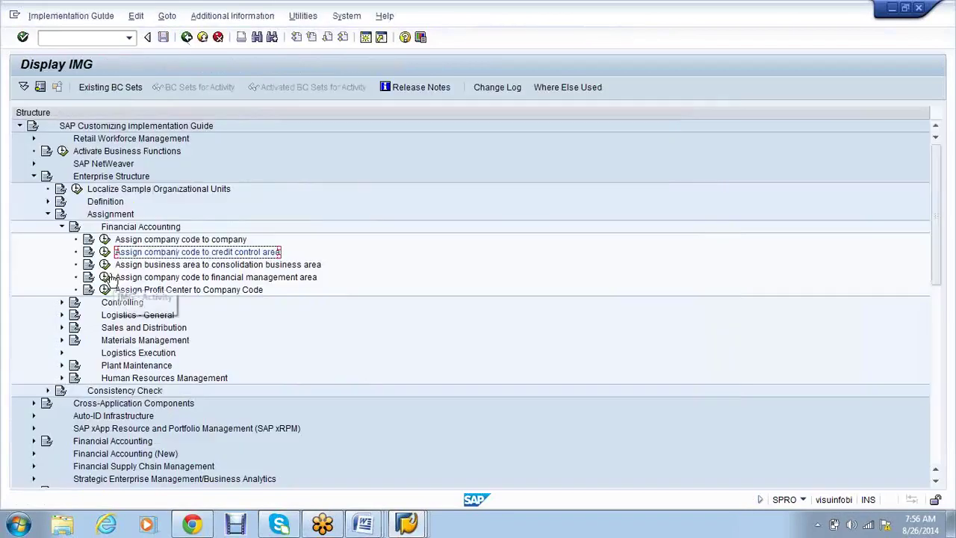
# Step: Open the Assign business area to consolidation business area activity and position the list at business area AB80
pyautogui.click(106, 265)
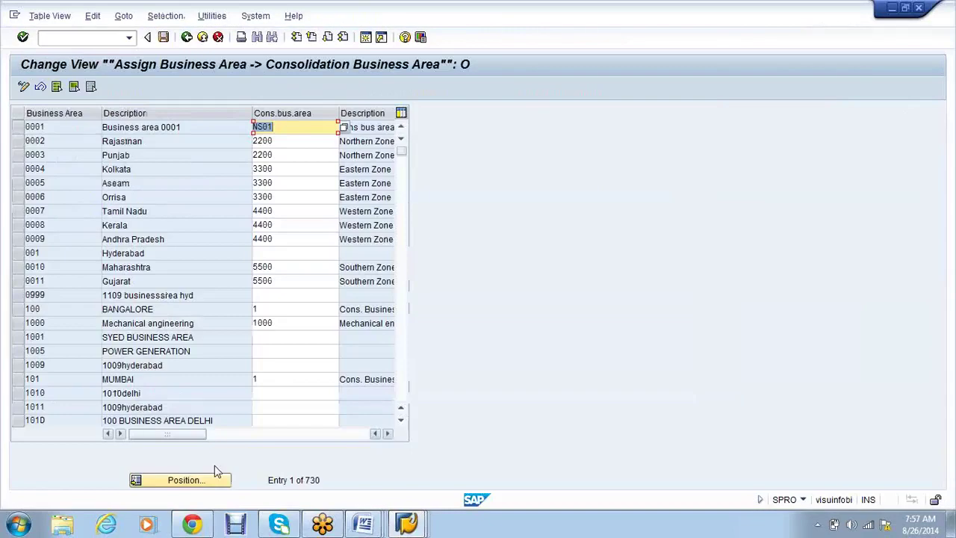
pyautogui.click(214, 478)
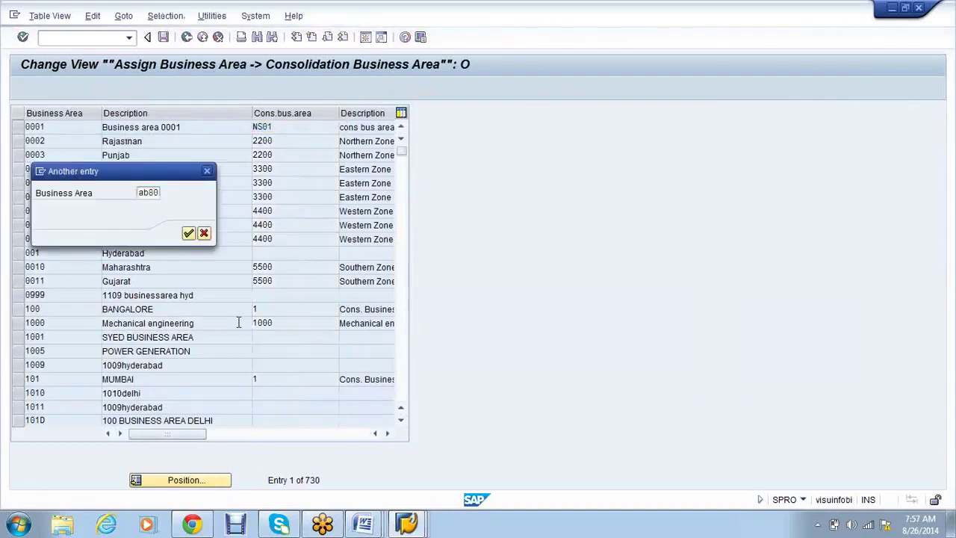
pyautogui.press('Return')
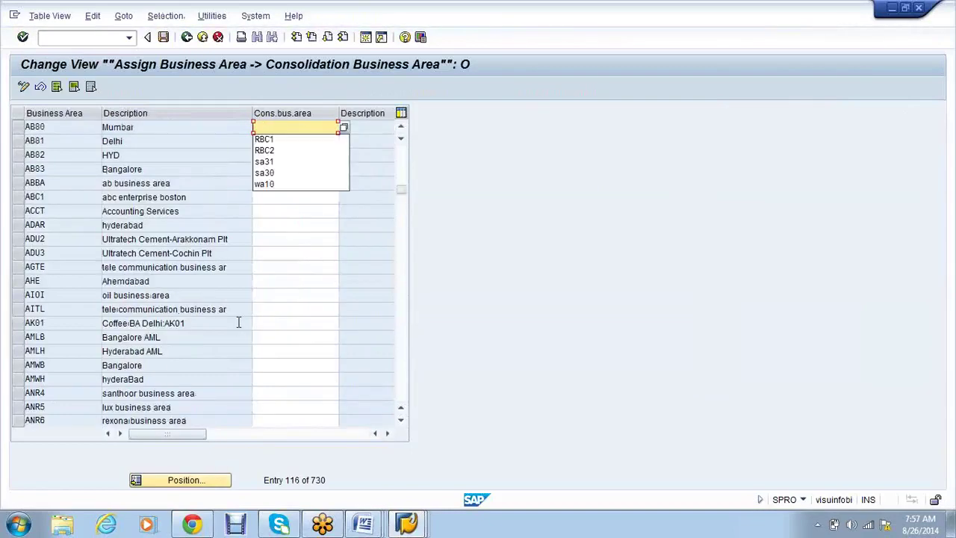
# Step: Assign consolidation business area ABN1 to business areas AB80 and AB81, and ABS1 to AB82 and AB83
pyautogui.write('abn1')
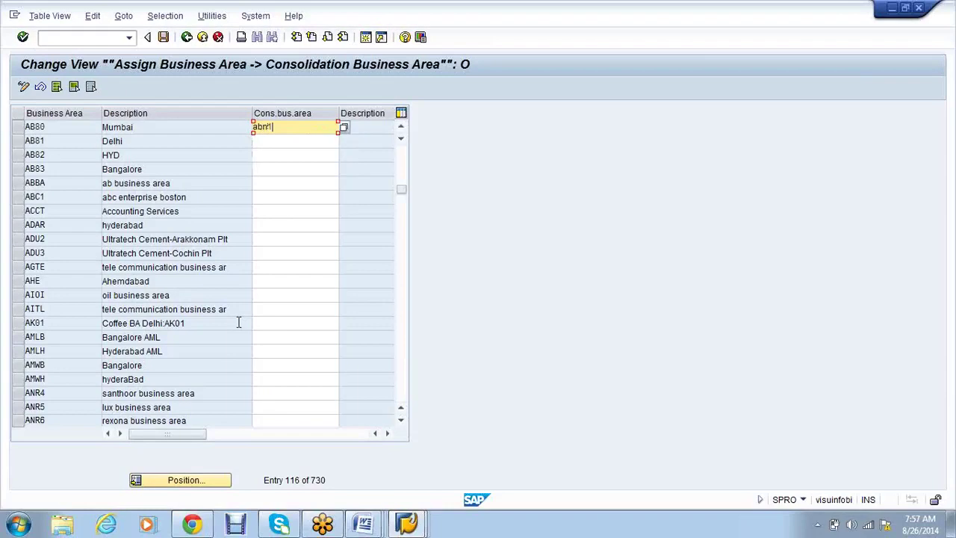
pyautogui.press('Down')
pyautogui.write('ABN1')
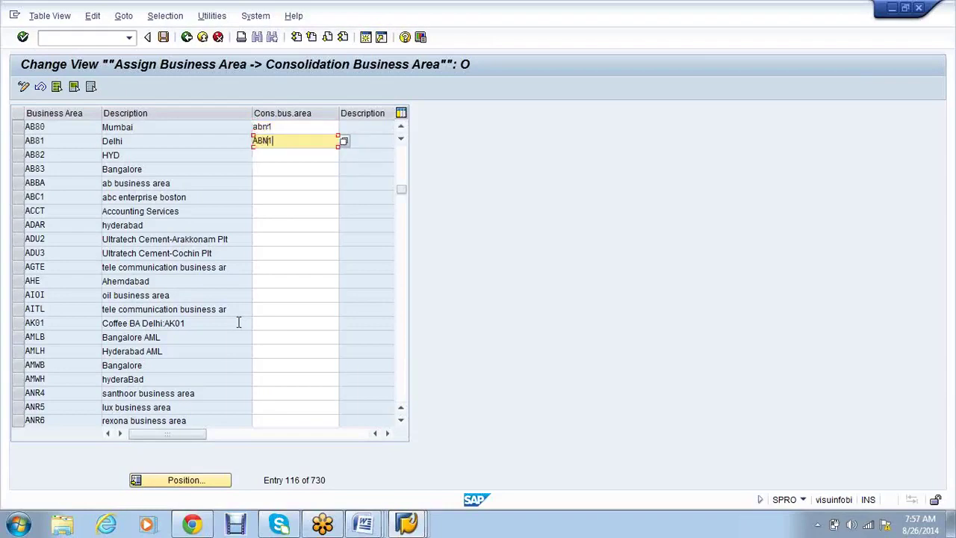
pyautogui.press('Down')
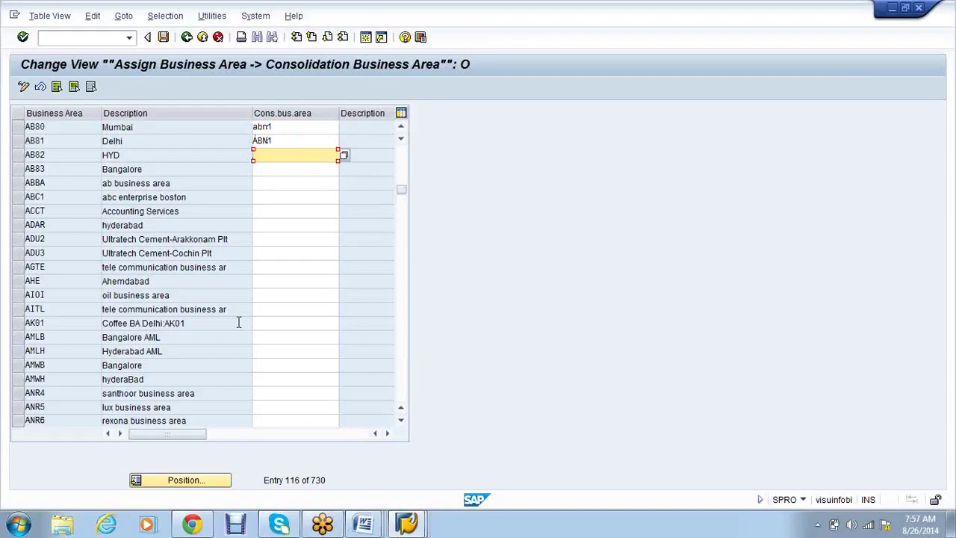
pyautogui.write('ABS1')
pyautogui.press('Down')
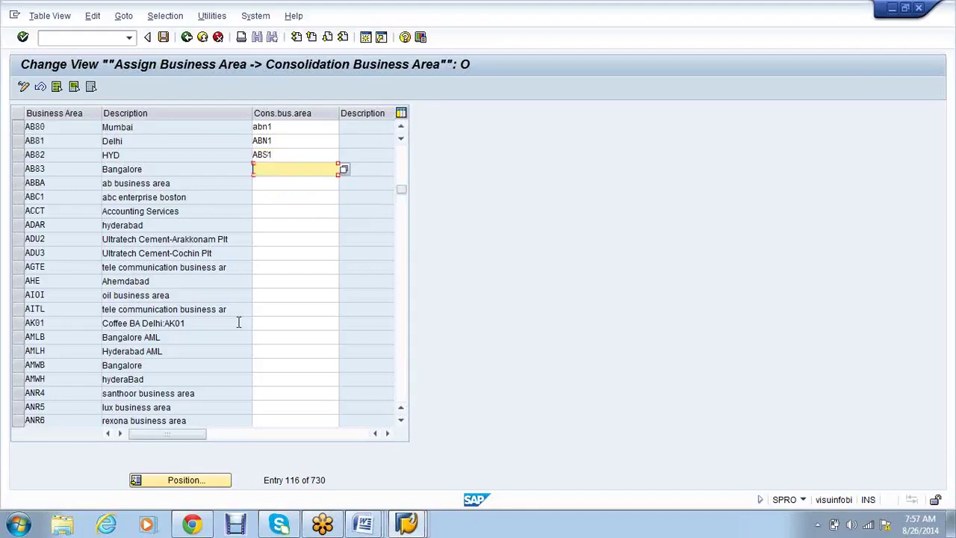
pyautogui.write('ABS1')
pyautogui.press('Return')
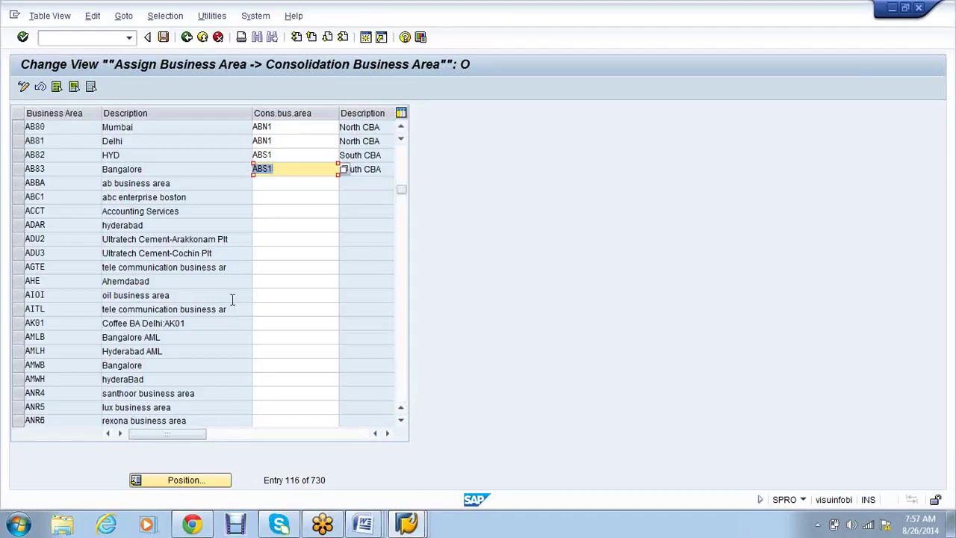
# Step: Save the consolidation business area assignments to the ABC PVT LTD customizing request and return to the implementation guide
pyautogui.click(163, 37)
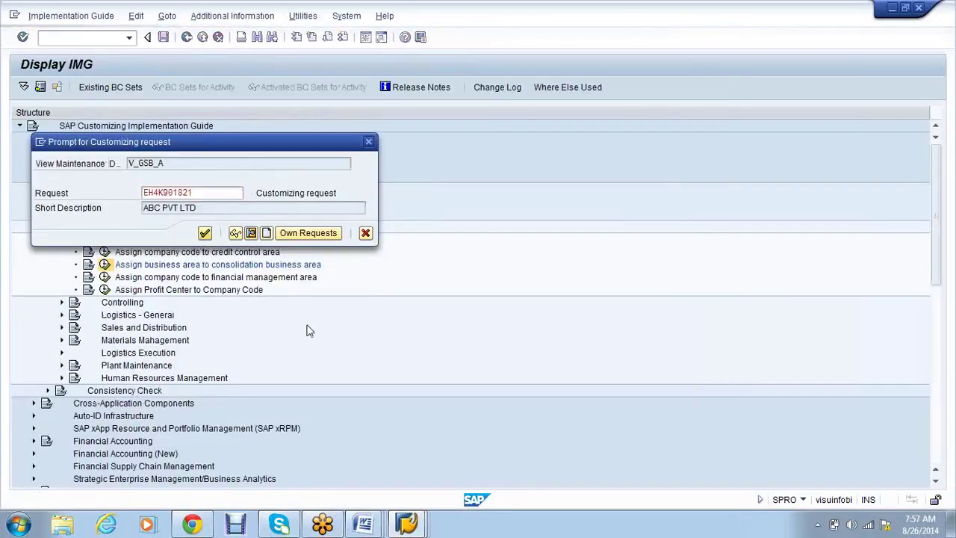
pyautogui.press('Return')
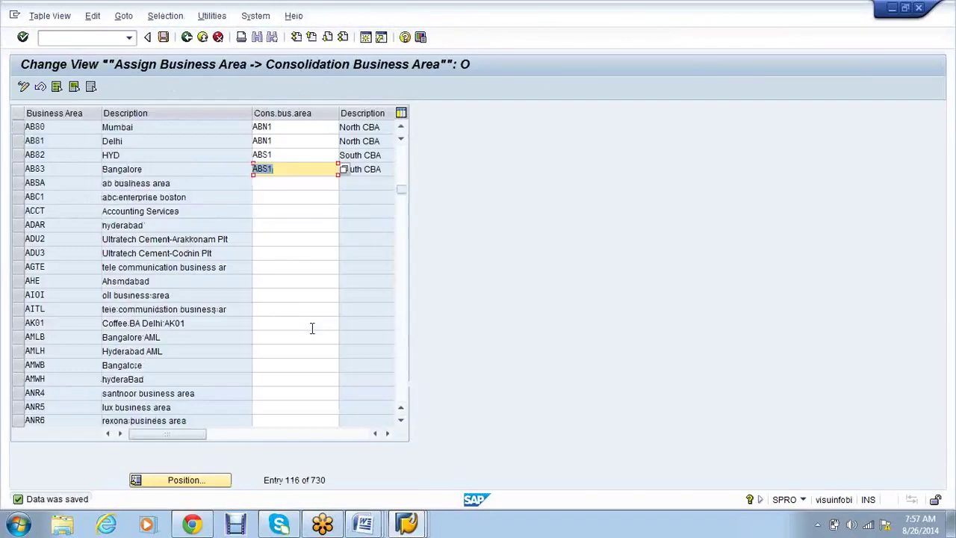
pyautogui.click(187, 40)
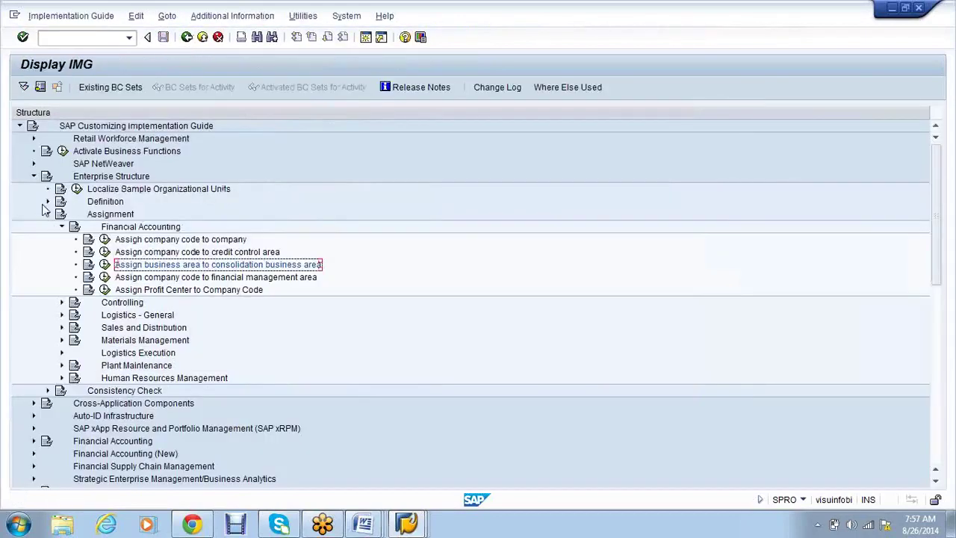
# Step: Expand the Financial Accounting activities under Definition and review them together with the Assignment activities
pyautogui.click(46, 203)
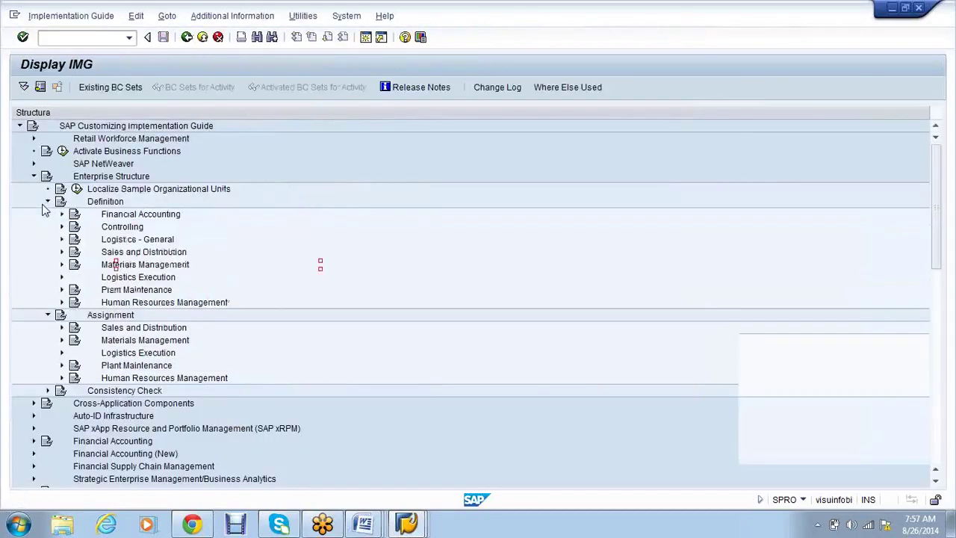
pyautogui.click(63, 214)
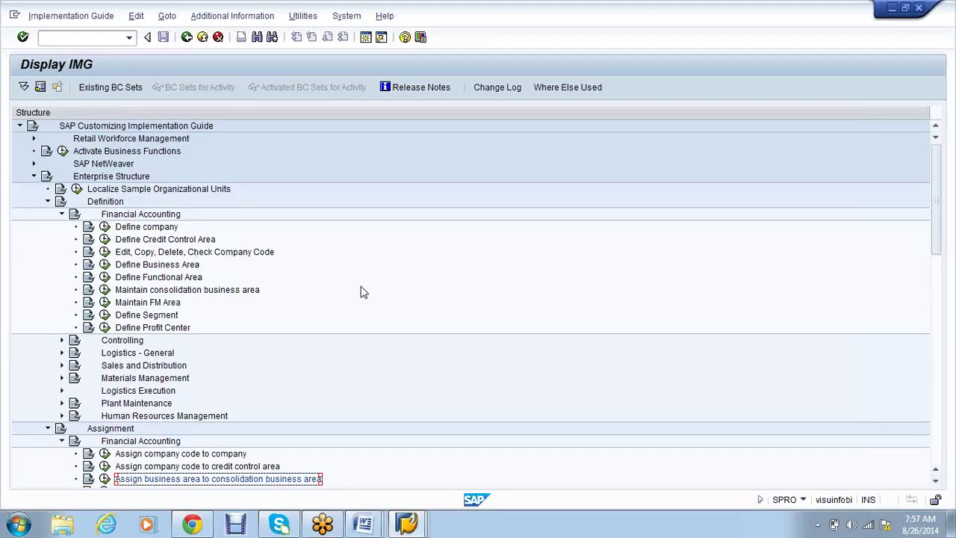
pyautogui.scroll(-1, 360, 292)
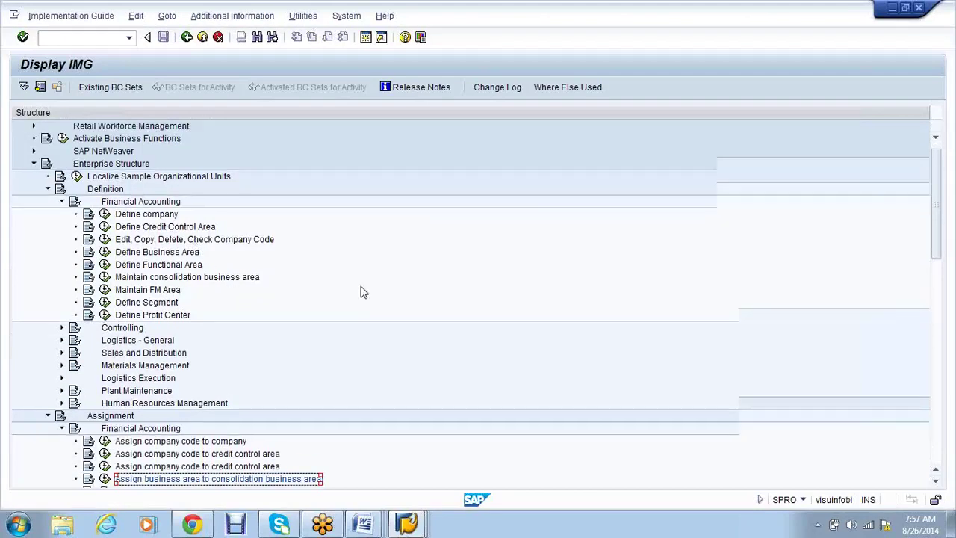
pyautogui.scroll(-1, 361, 292)
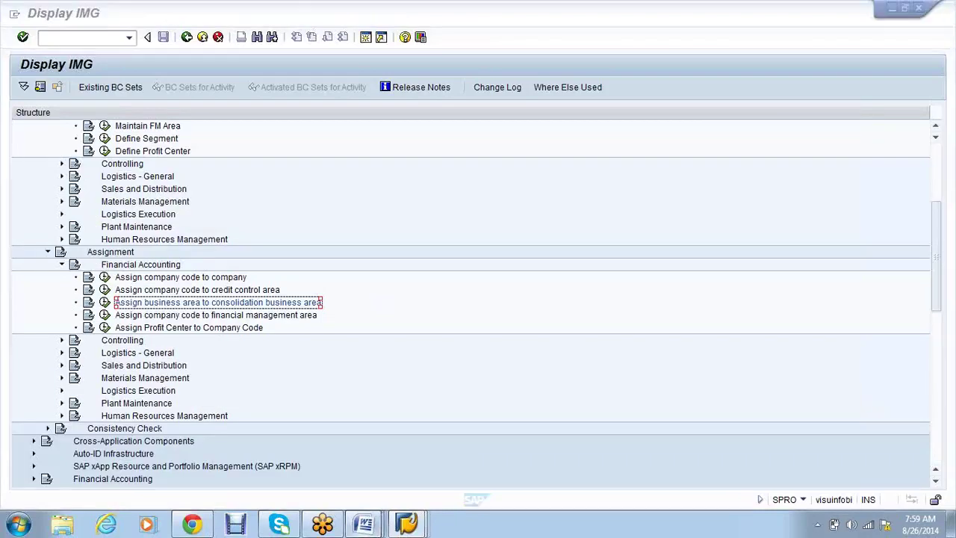
# Step: Close the FI-VILM-L01 VILM Customer document in Word and switch back to the SAP implementation guide session
pyautogui.click(363, 523)
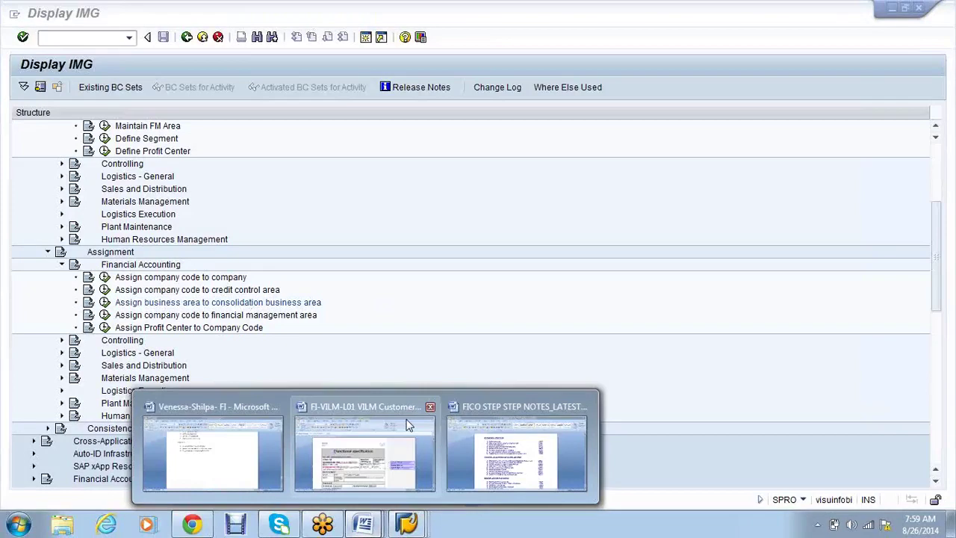
pyautogui.click(430, 406)
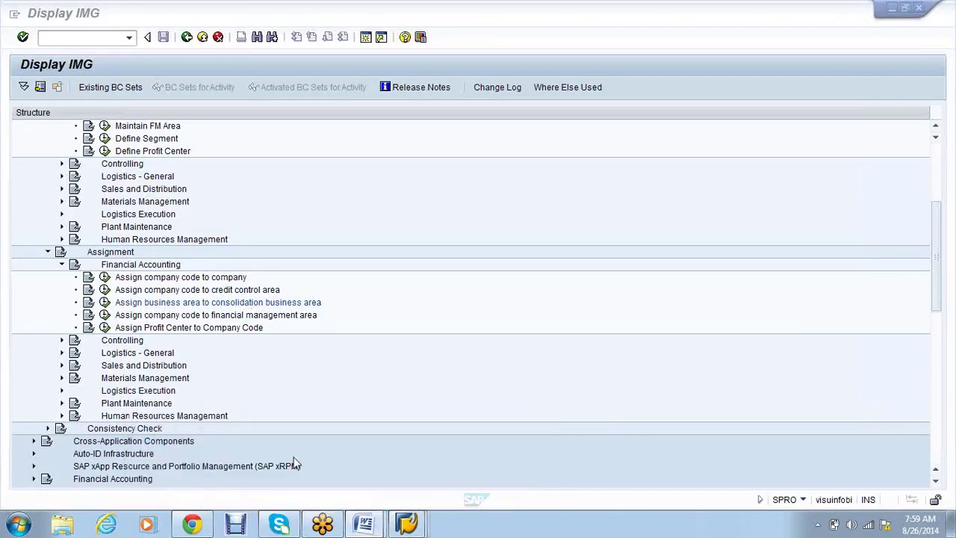
pyautogui.click(419, 527)
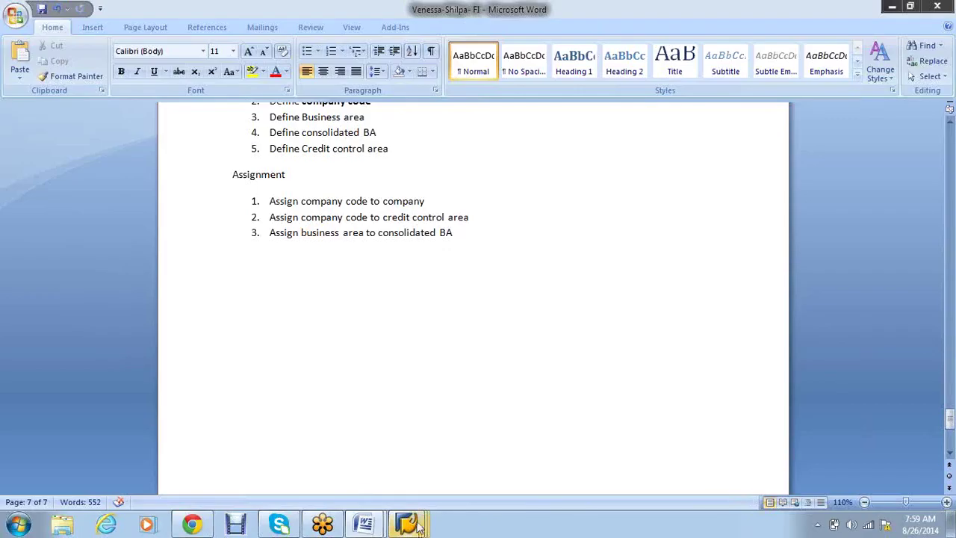
pyautogui.click(419, 527)
pyautogui.click(512, 460)
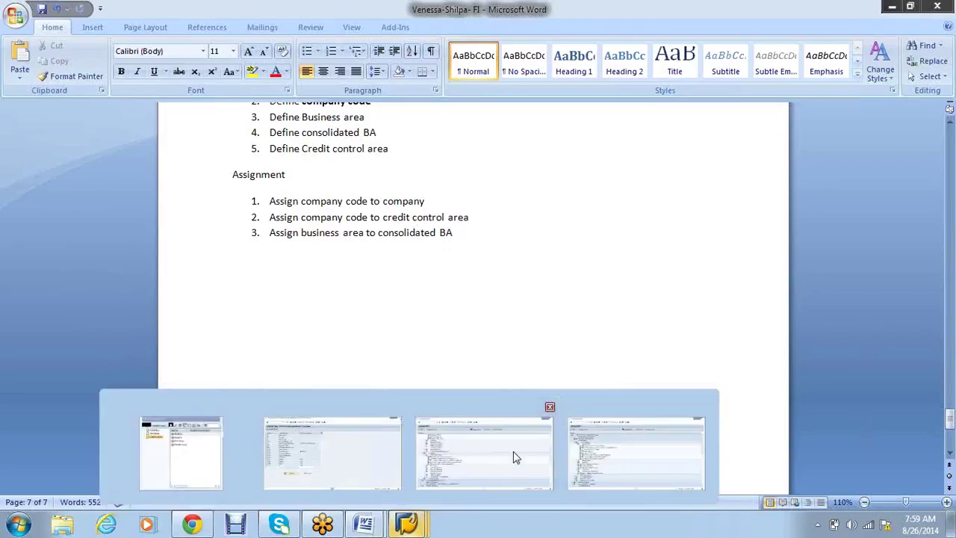
# Step: Start transaction CE11 in the implementation guide session with the command /NCE11, replacing the current transaction
pyautogui.click(45, 37)
pyautogui.write('/NCE')
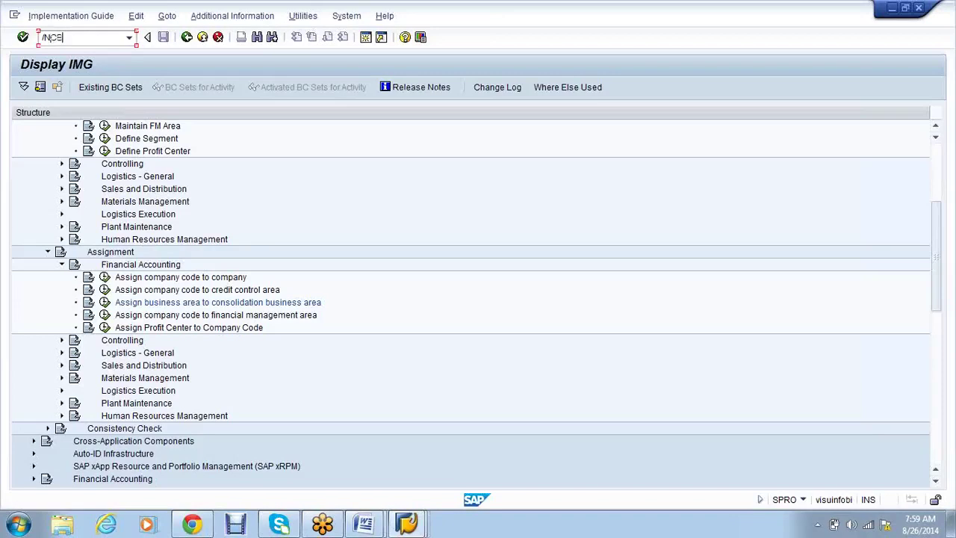
pyautogui.write('11')
pyautogui.press('Return')
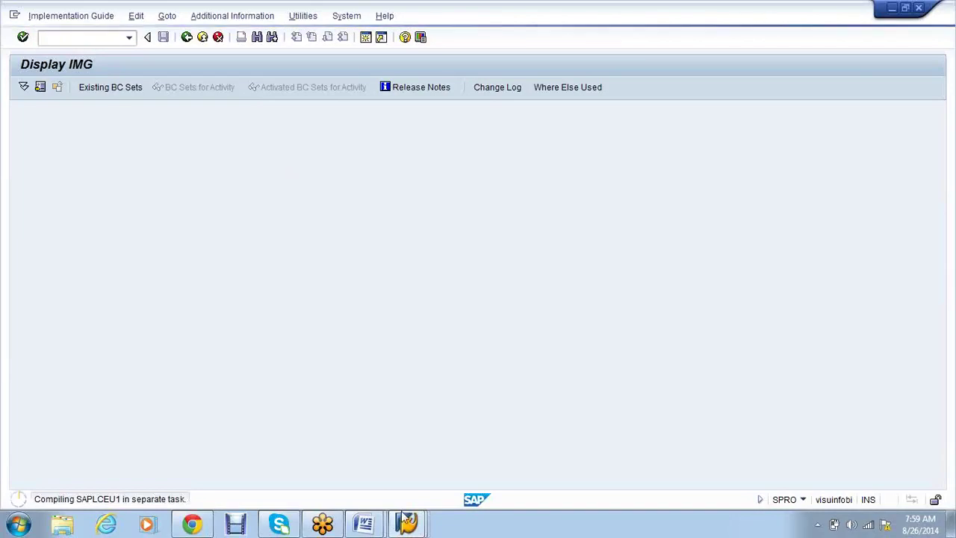
pyautogui.moveTo(403, 517)
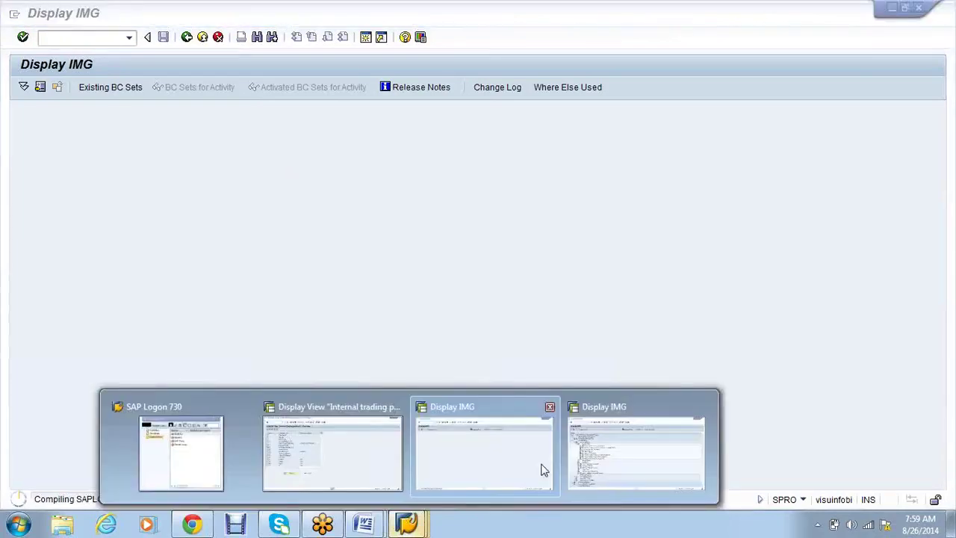
pyautogui.click(544, 470)
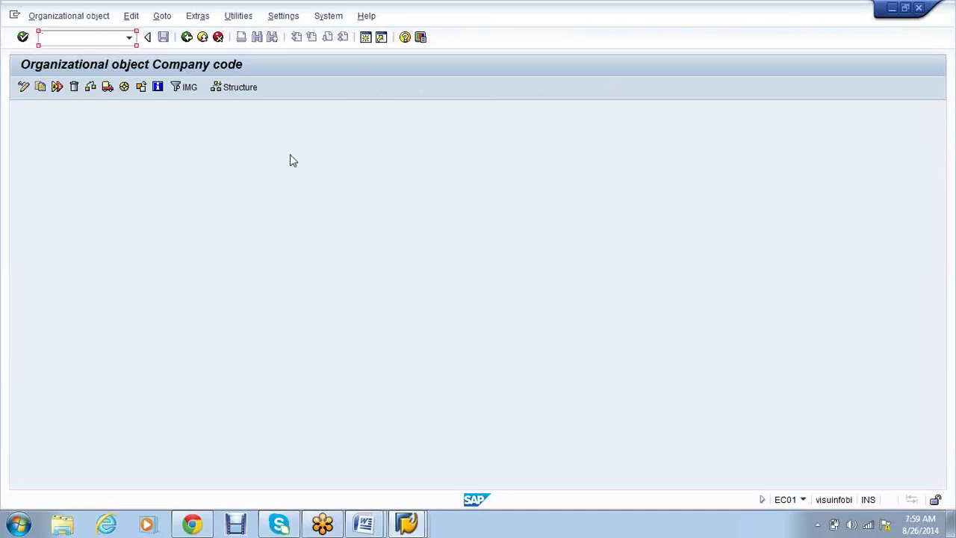
# Step: Check the loading implementation guide session and return to the Organizational object Company code session
pyautogui.click(423, 519)
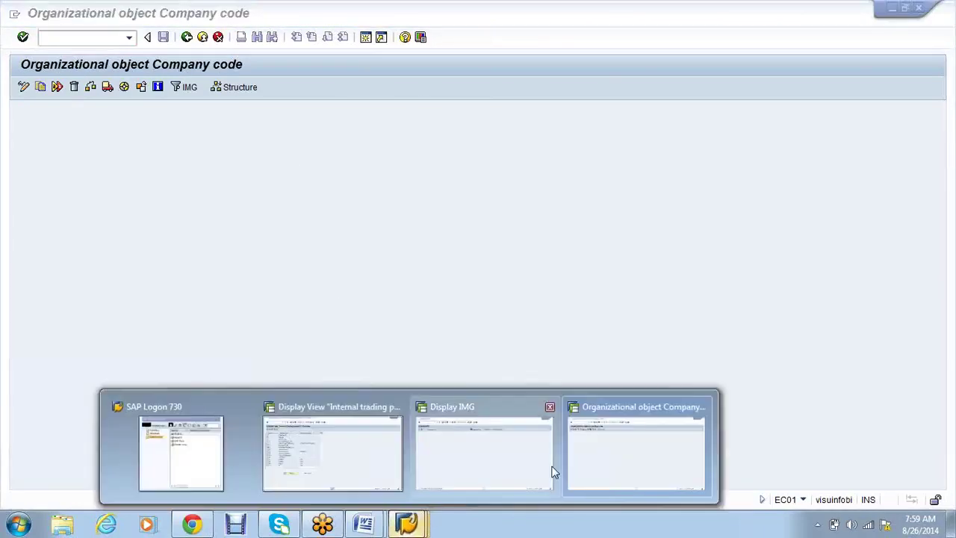
pyautogui.click(613, 459)
pyautogui.click(406, 517)
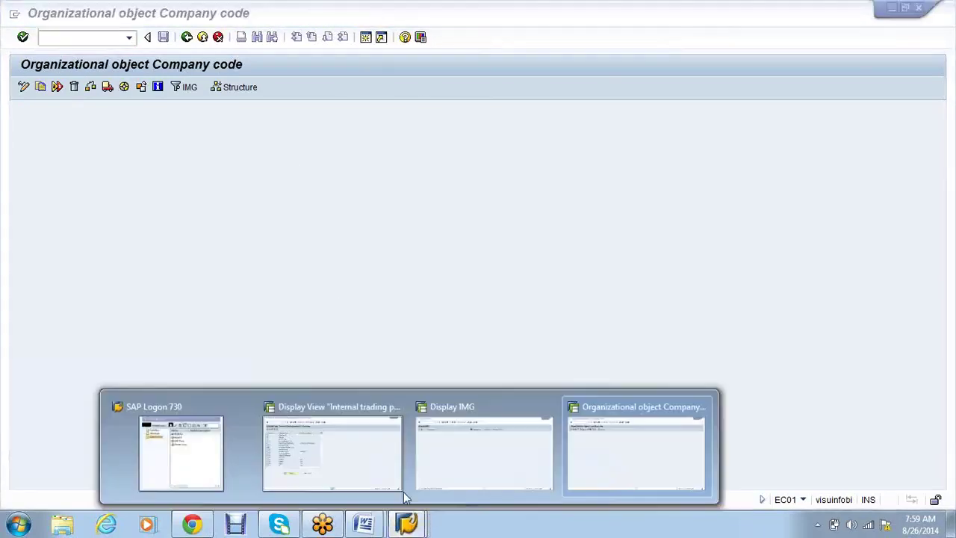
pyautogui.click(482, 474)
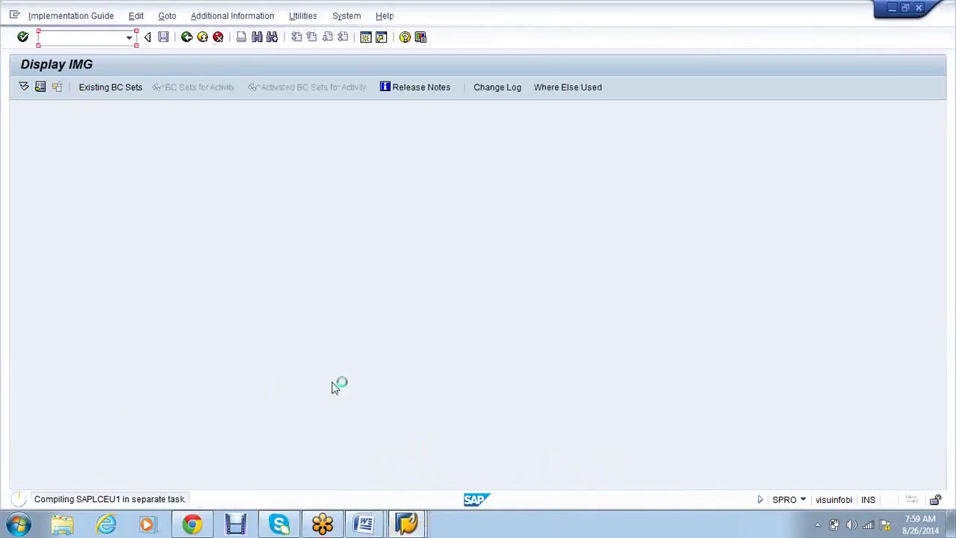
pyautogui.click(425, 527)
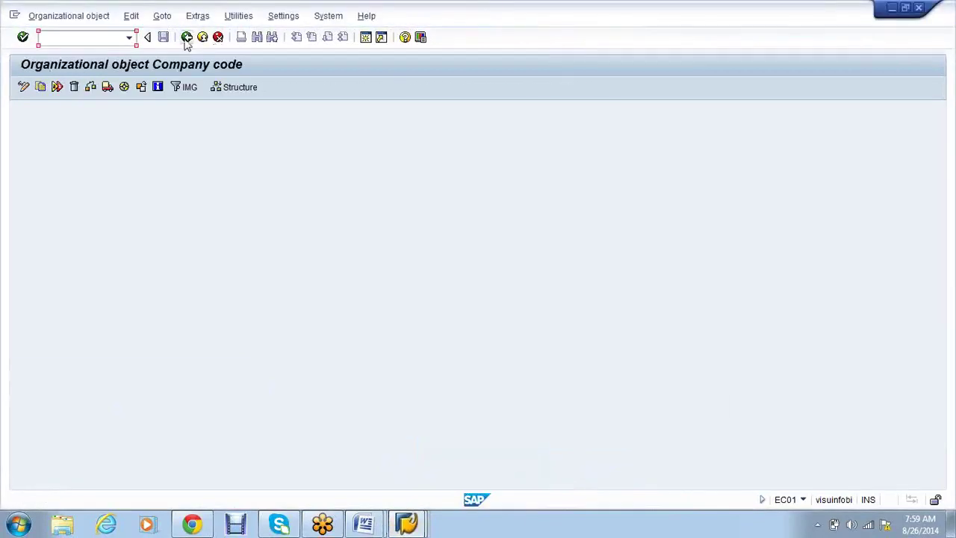
# Step: Reopen the Company code organizational object through Edit, Copy, Delete, Check Company Code in the implementation guide and switch to the other Display IMG session
pyautogui.click(187, 39)
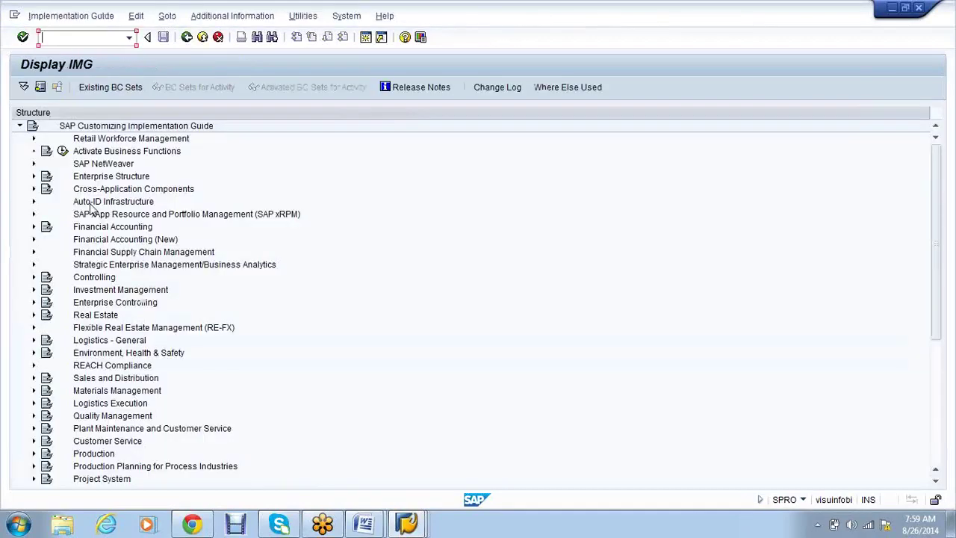
pyautogui.click(33, 176)
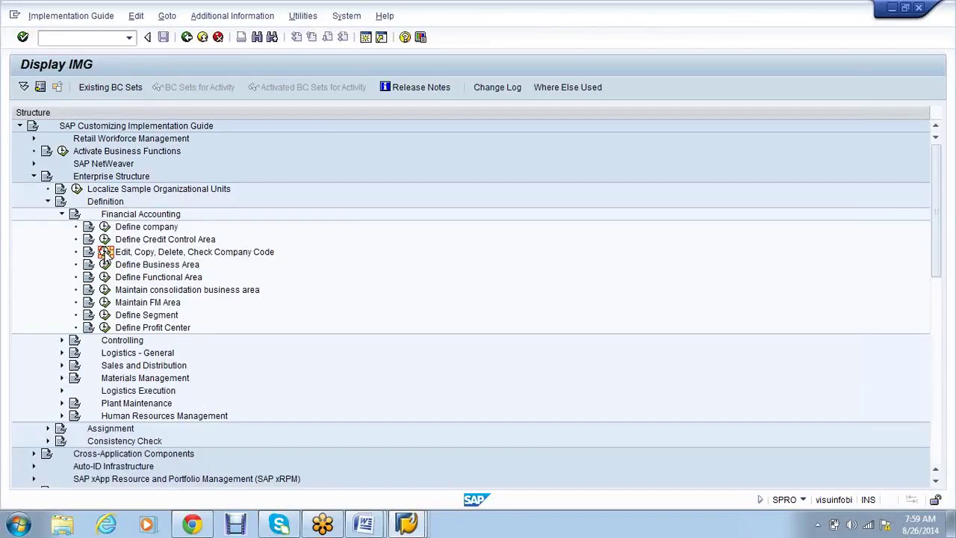
pyautogui.click(105, 252)
pyautogui.doubleClick(93, 170)
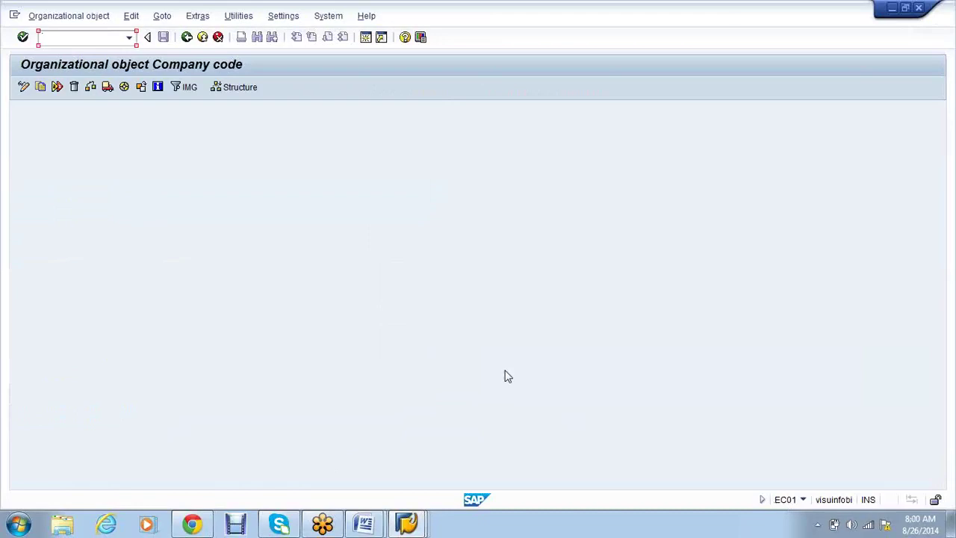
pyautogui.click(407, 523)
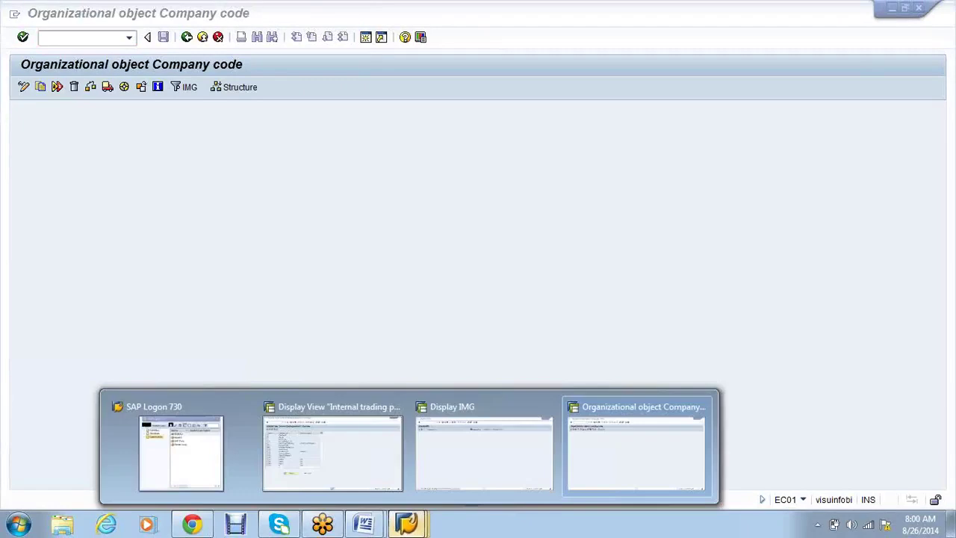
pyautogui.click(448, 459)
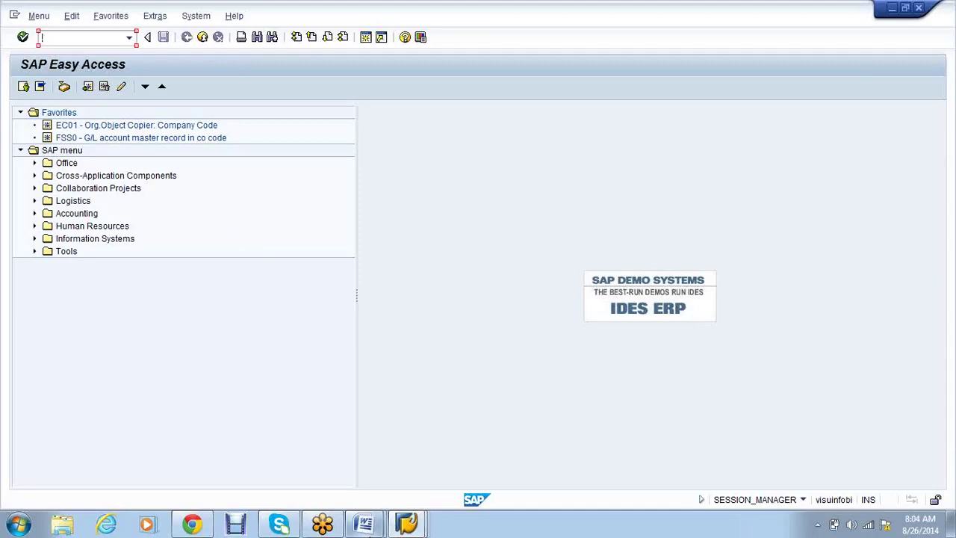
# Step: Switch to the FICO STEP STEP NOTES_LATEST document in Word and select the lists from Enterprise Structure through General Ledger Accounting
pyautogui.click(364, 523)
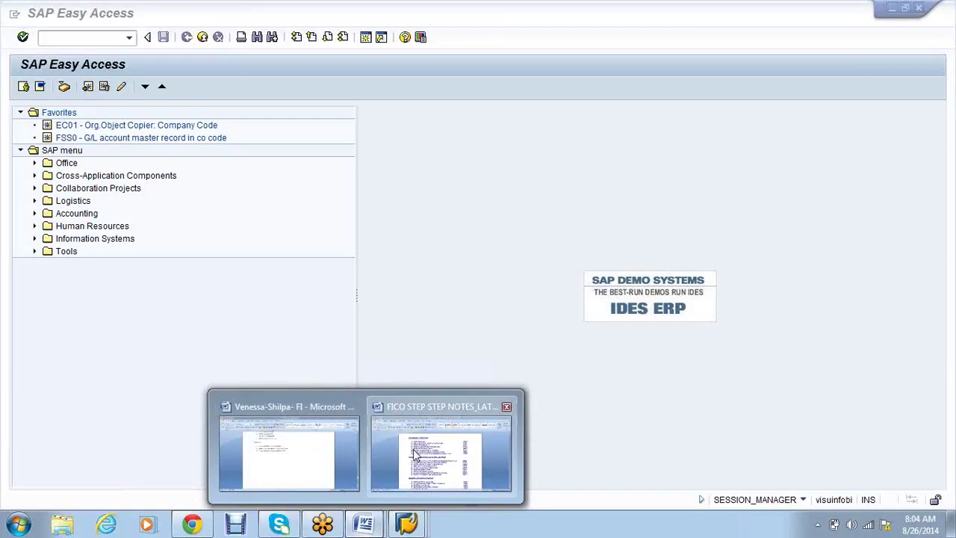
pyautogui.click(415, 454)
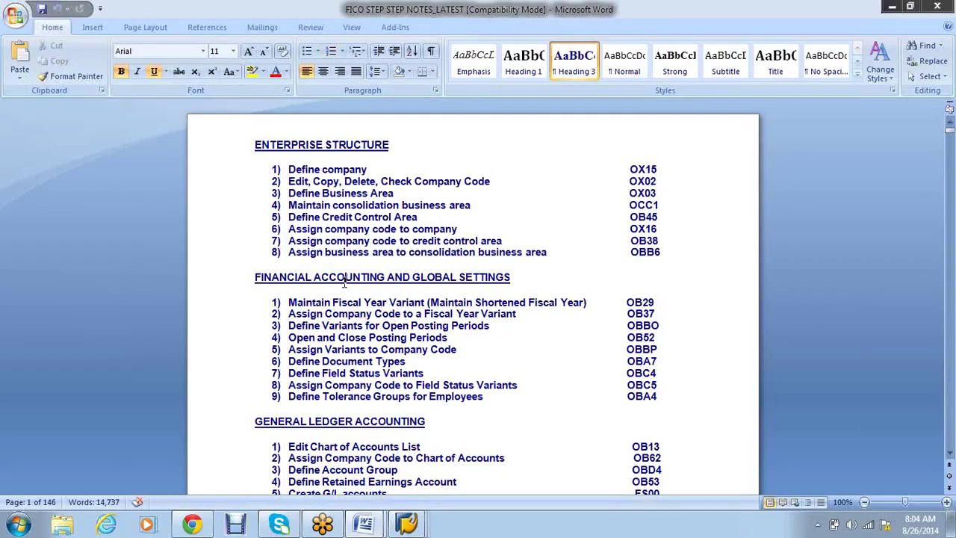
pyautogui.scroll(-4, 344, 280)
pyautogui.moveTo(668, 395); pyautogui.dragTo(251, 146)
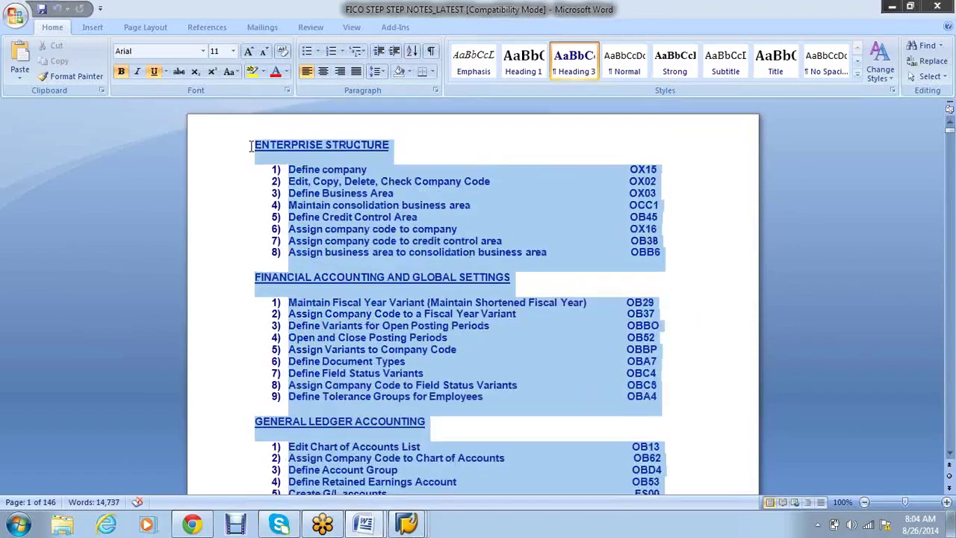
# Step: Review the configuration activities and transaction codes in the notes, from Enterprise Structure through Sample Document
pyautogui.scroll(-2, 278, 252)
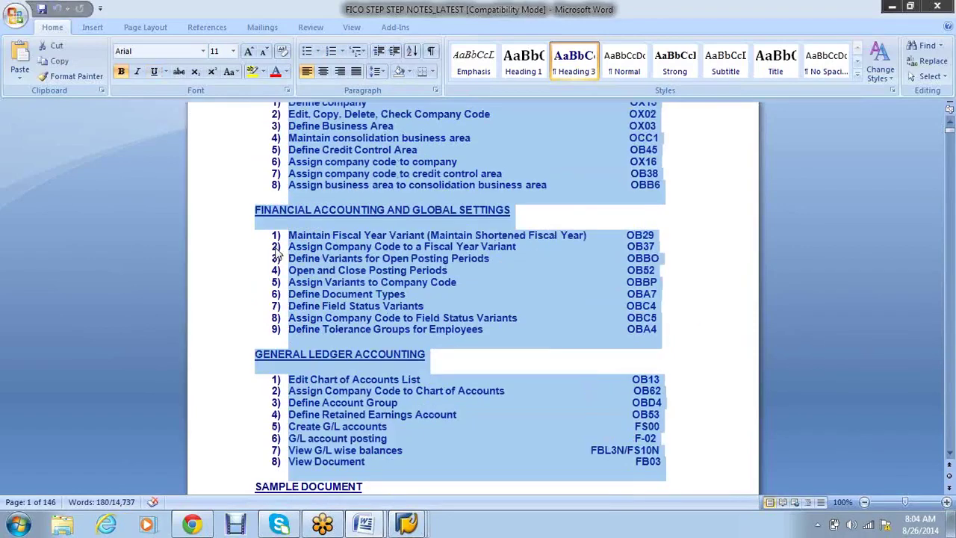
pyautogui.scroll(-1, 277, 253)
pyautogui.scroll(3, 276, 254)
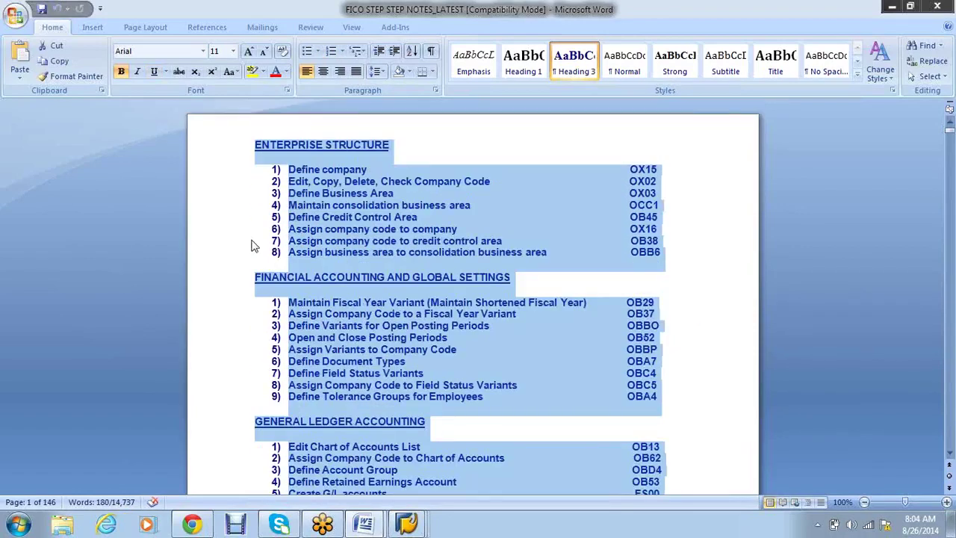
pyautogui.scroll(-4, 254, 246)
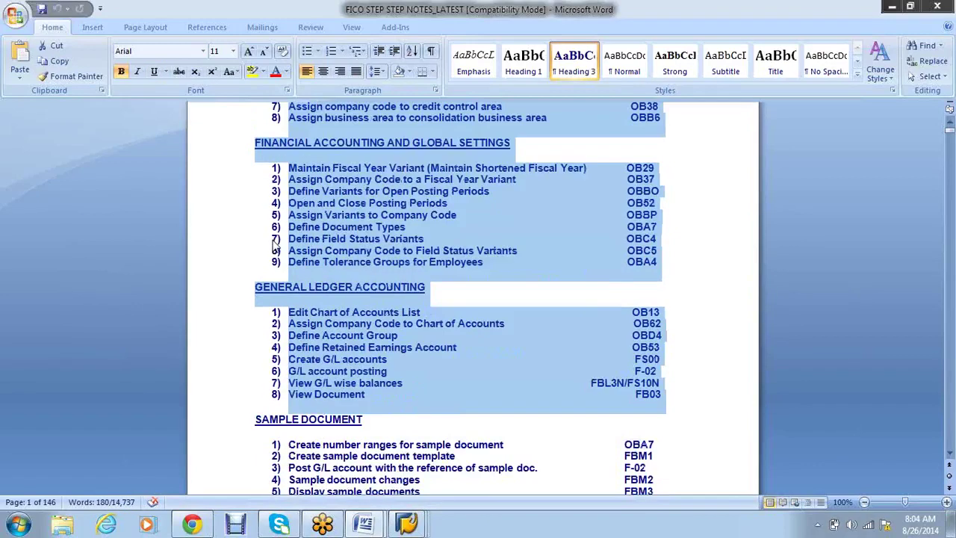
pyautogui.scroll(-2, 274, 244)
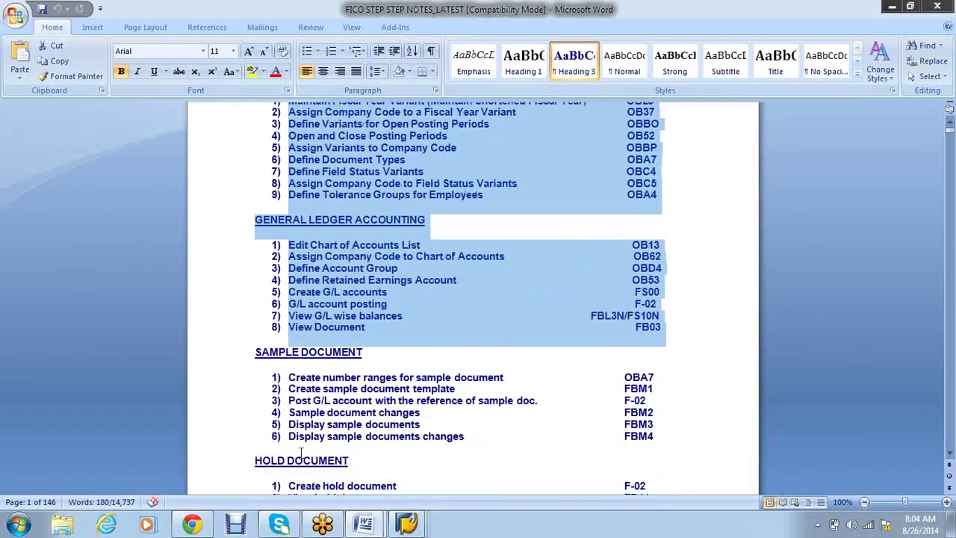
pyautogui.scroll(5, 301, 452)
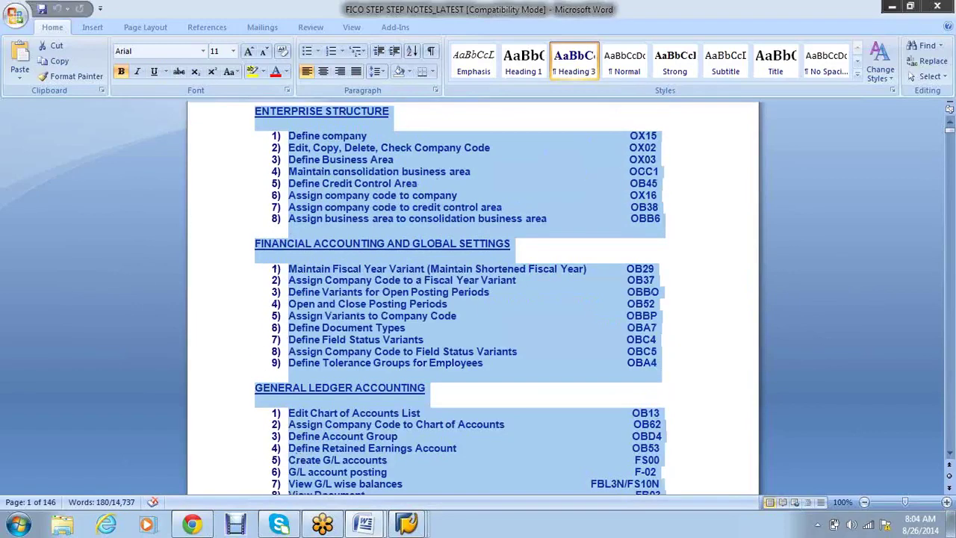